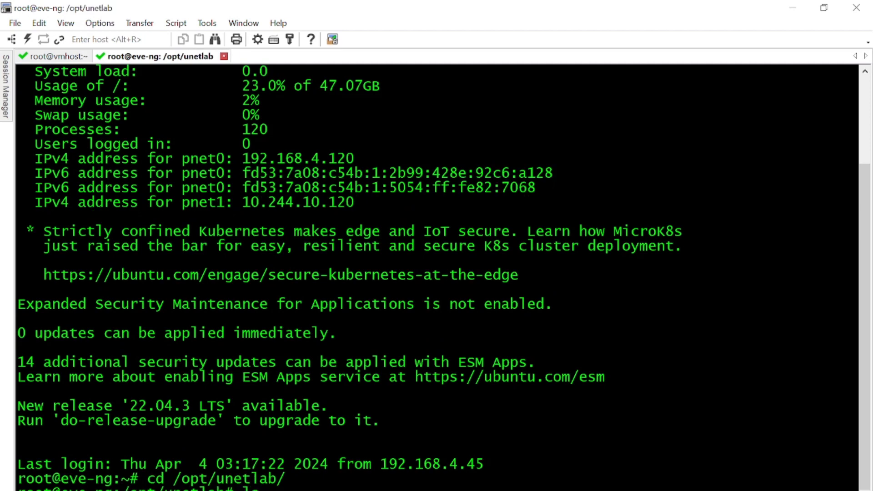
Step: Go into /opt/unetlab, then into addons, listing each folder's contents
text(ls)
key(Return)
text(cd add)
key(Tab)
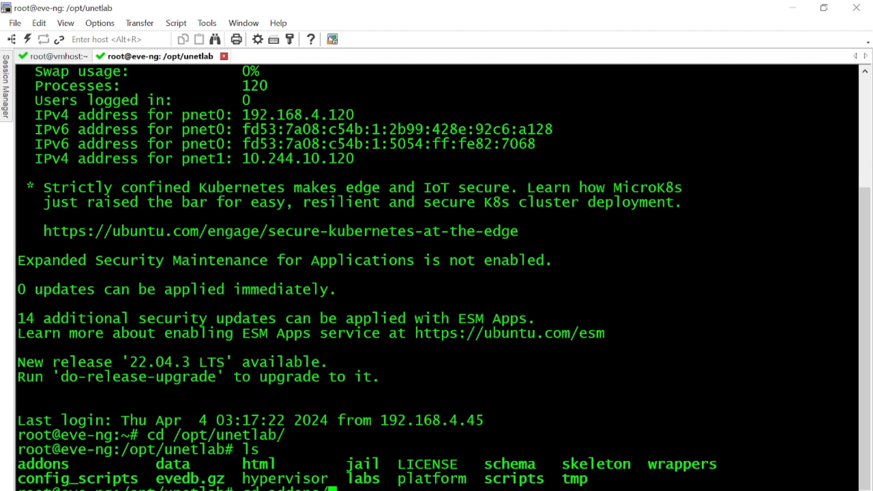
key(Return)
text(ls)
key(Return)
Step: Enter the qemu folder, list its three images, and begin a mkdir command
text(cd )
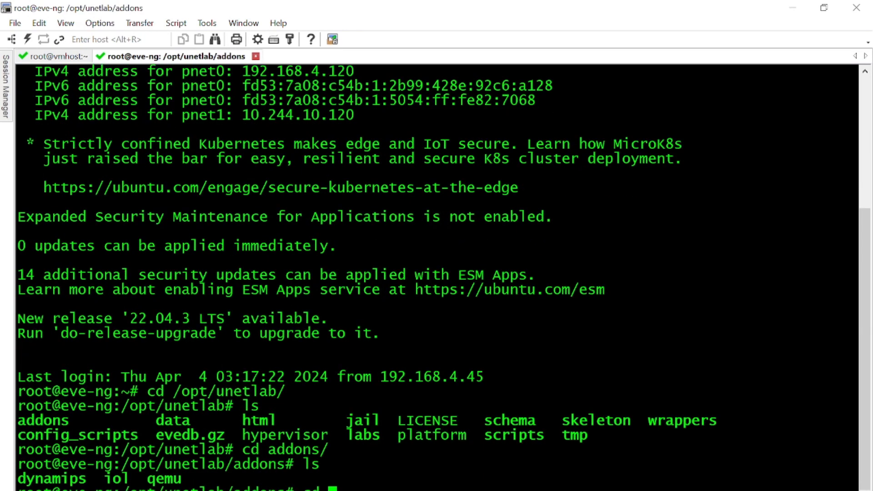
text(q)
key(Tab)
key(Return)
text(ls)
key(Return)
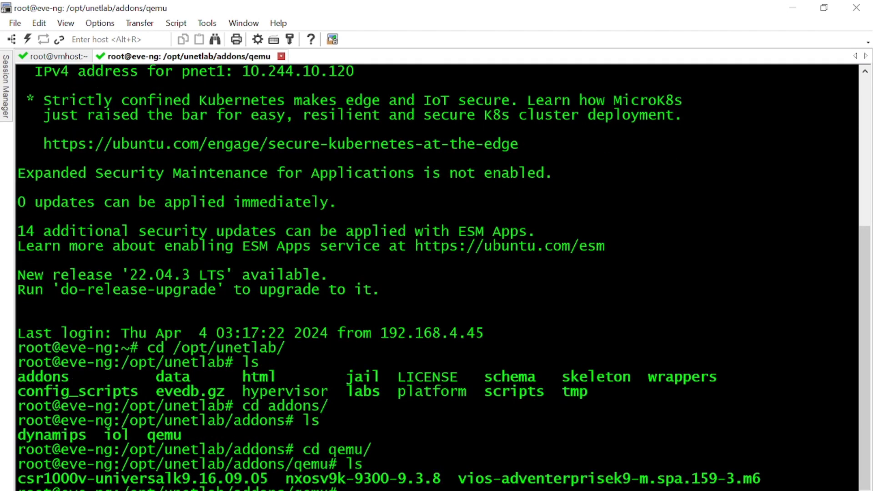
text(mkdir)
key(alt+Tab)
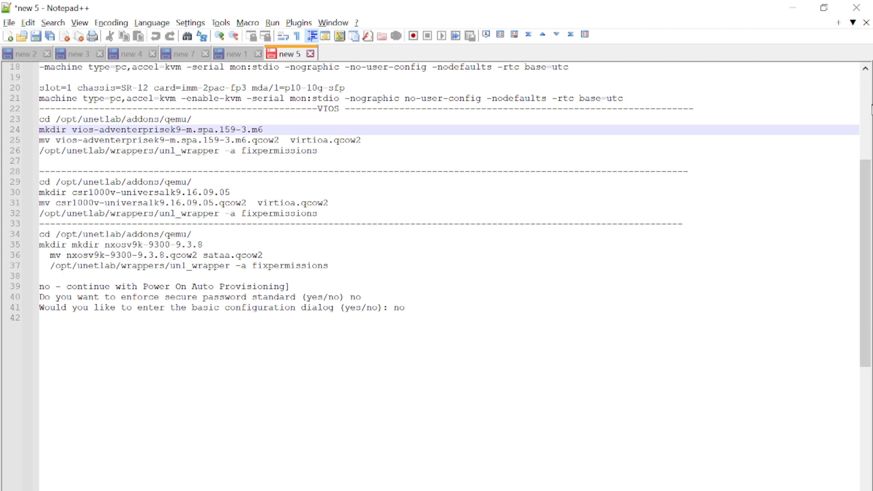
Step: Copy the folder name timos-22.2.R2 from line 2 of the Notepad++ notes
click(865, 108)
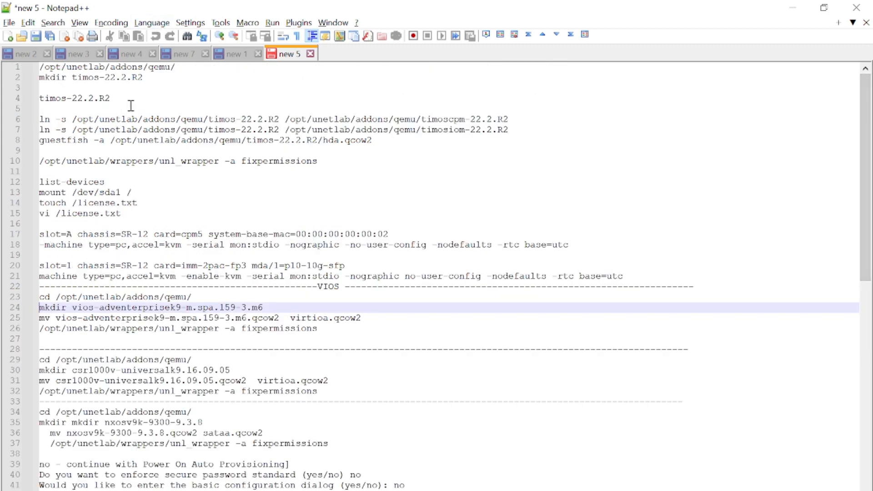
drag(154, 77, 71, 80)
key(ctrl+c)
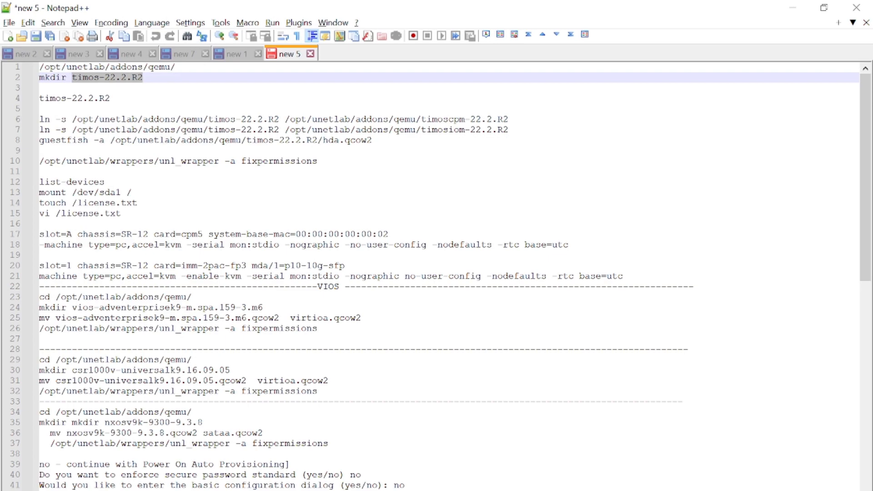
key(alt+Tab)
Step: Create the timos-22.2.R2 folder with mkdir, move into it and list its empty contents
right_click(530, 390)
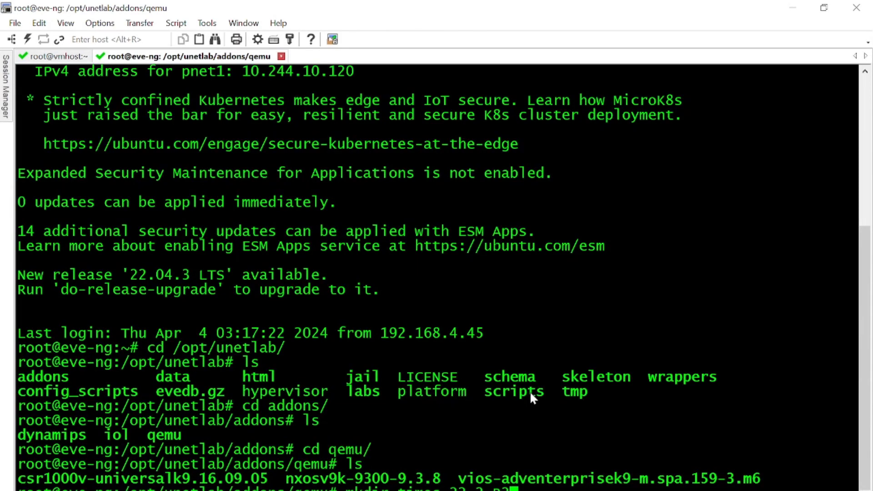
key(Return)
text(ls)
key(BackSpace)
key(BackSpace)
text(cd )
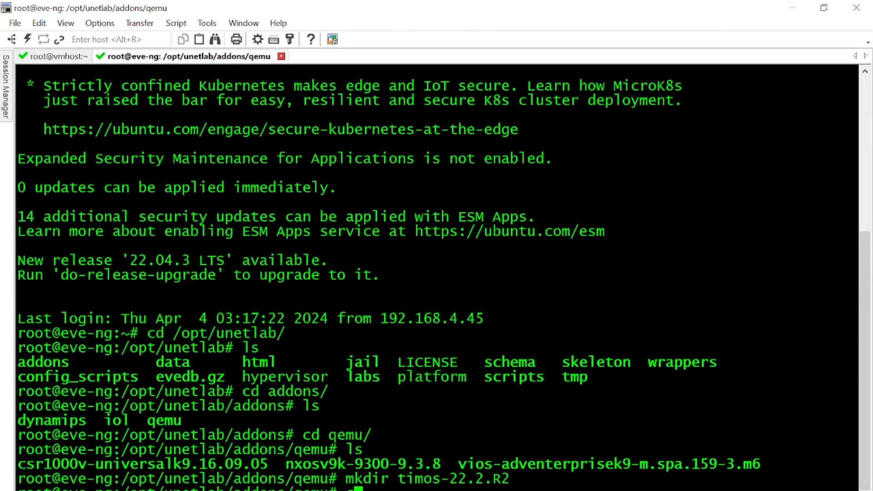
text(timo)
key(Tab)
key(Return)
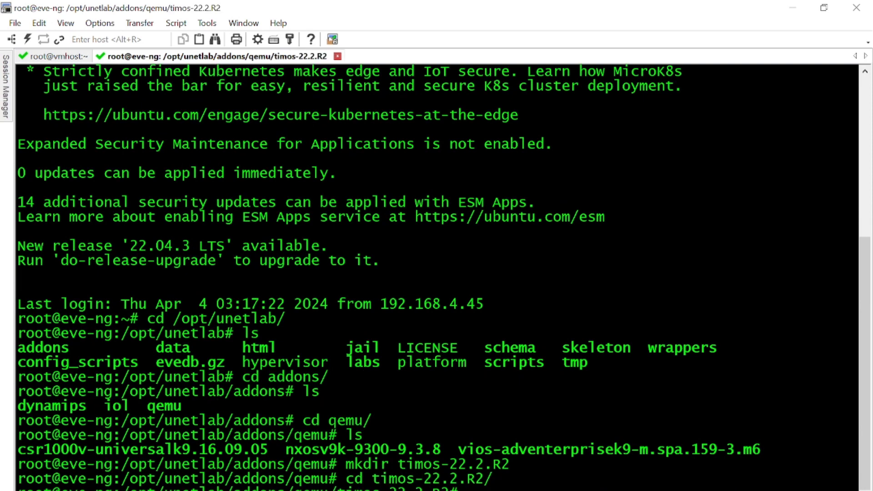
text(ls)
key(Return)
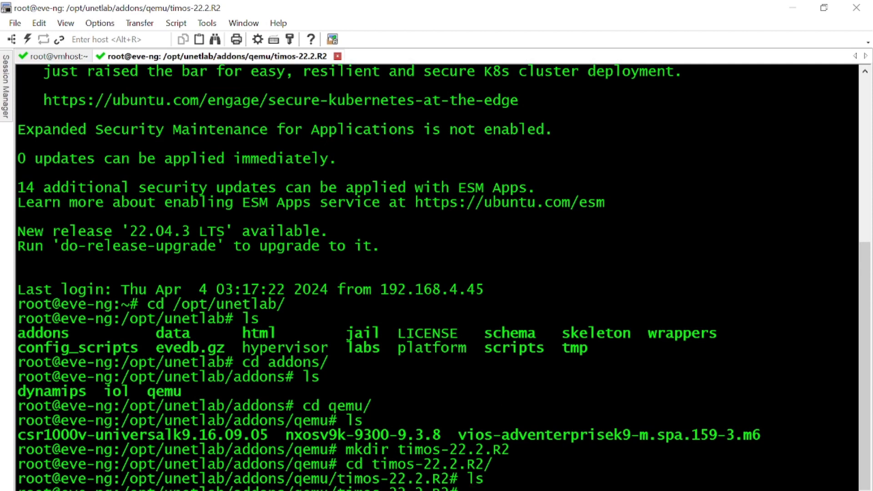
Step: Refresh WinSCP's remote panel and open the server's timos-22.2.R2 folder
mouse_move(519, 490)
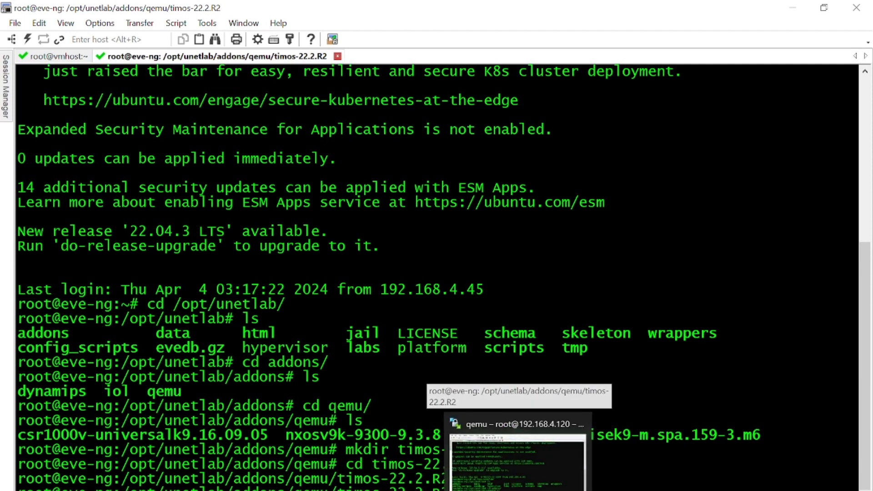
click(520, 489)
right_click(527, 214)
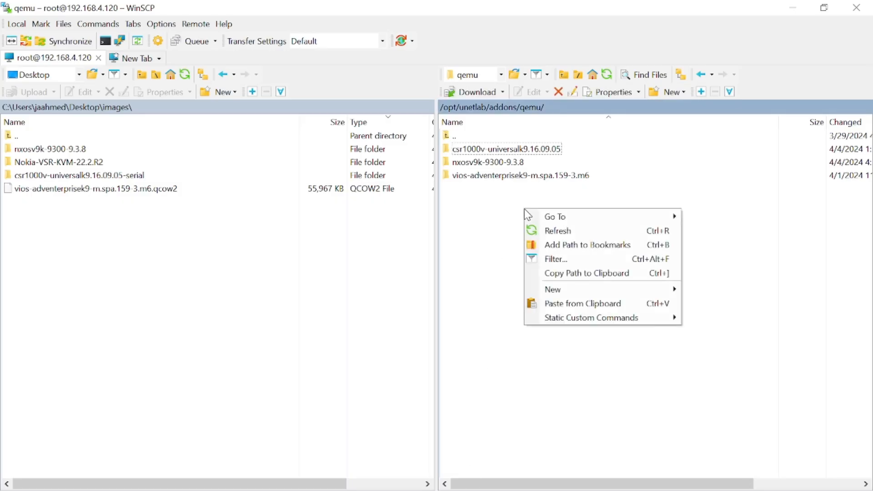
click(560, 230)
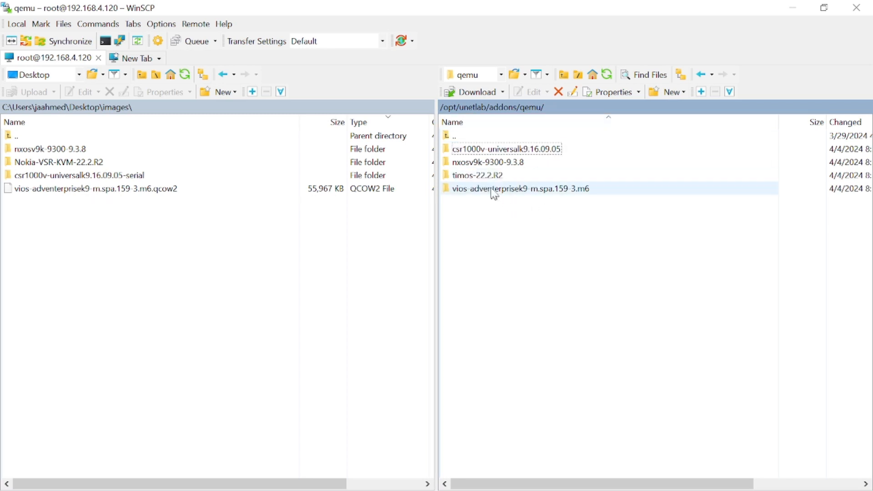
double_click(487, 177)
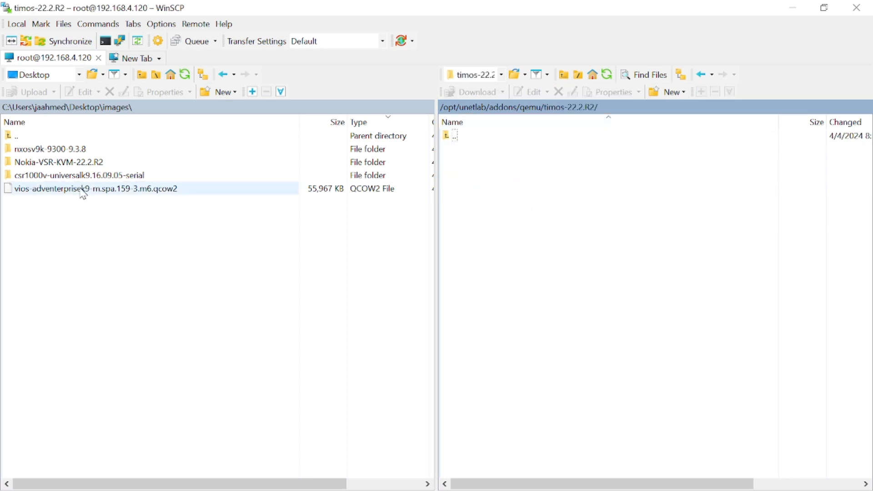
Step: Upload sros-vsr.qcow2 from local Nokia-VSR-KVM-22.2.R2 into the server's timos-22.2.R2 folder
double_click(70, 162)
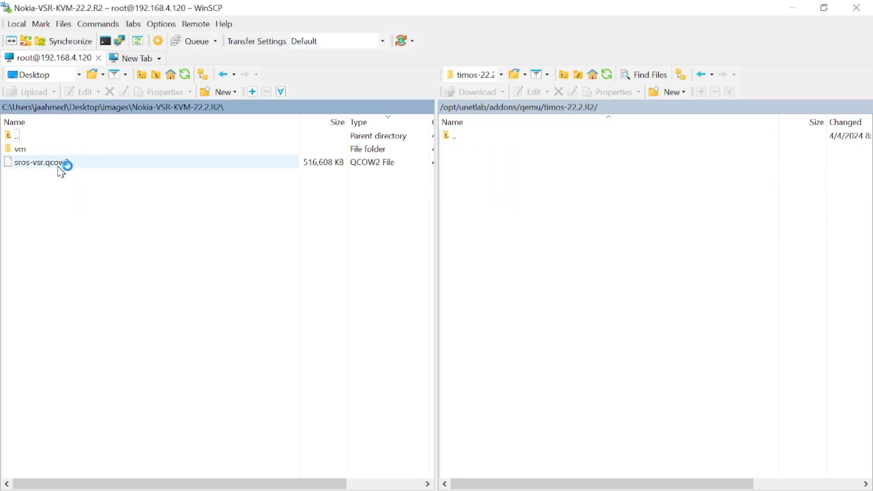
click(56, 165)
drag(59, 169, 650, 278)
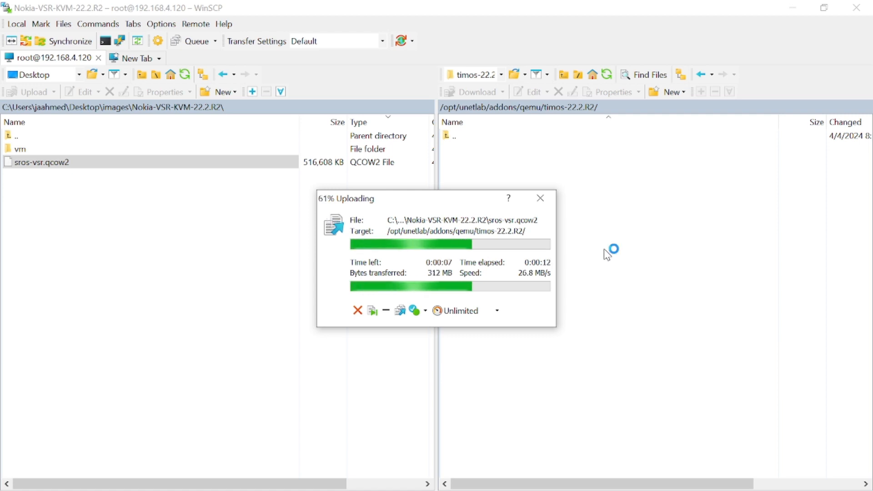
mouse_move(452, 490)
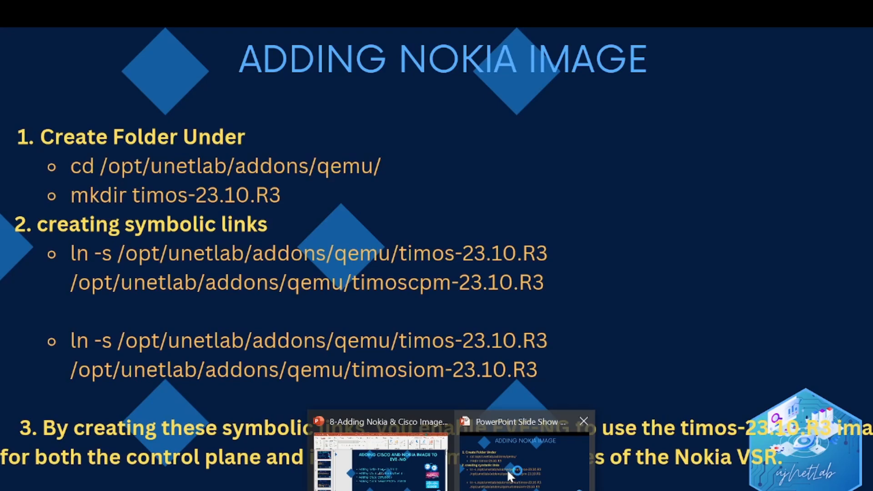
click(510, 474)
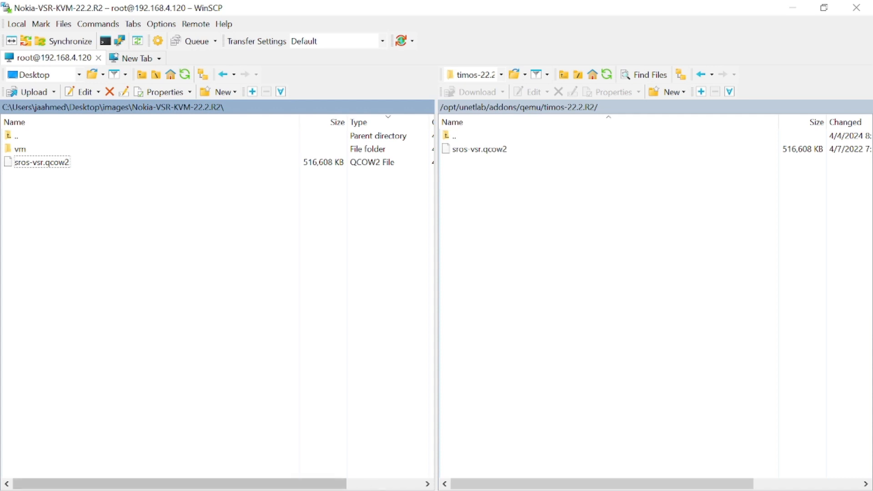
key(alt+Tab)
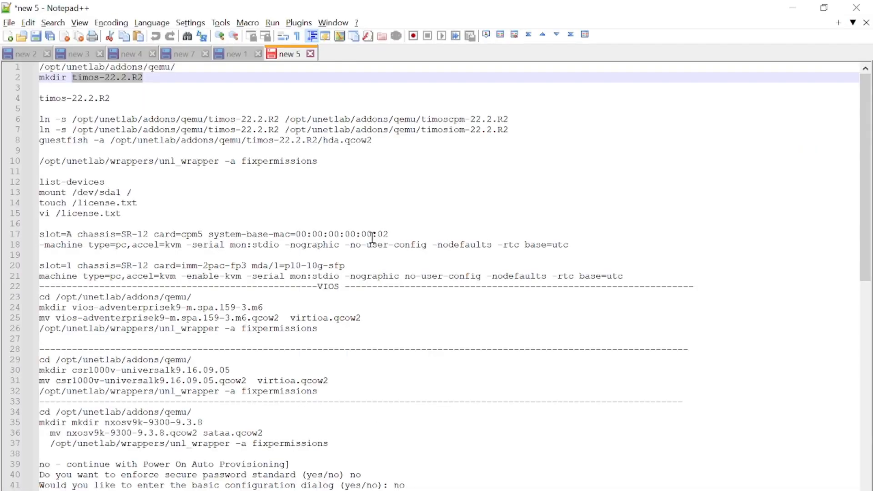
Step: Create the timoscpm-22.2.R2 and timosiom-22.2.R2 symlinks using the ln -s commands from lines 6-7
click(533, 118)
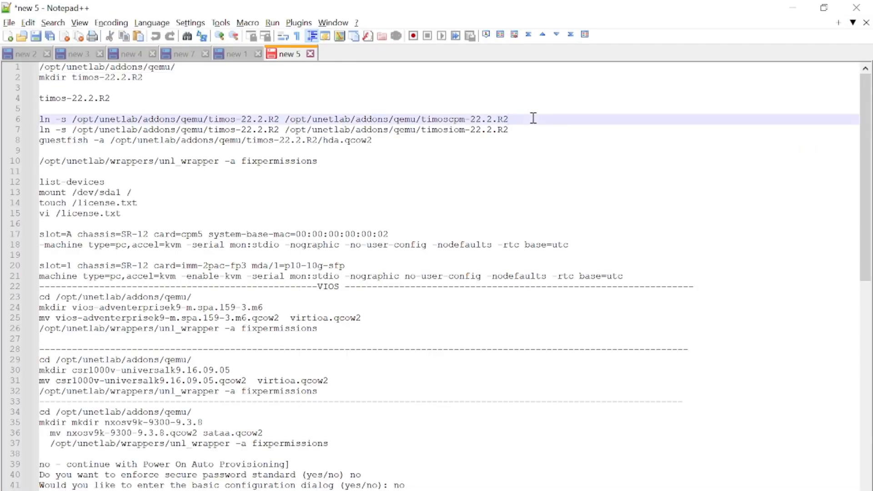
key(shift+Home)
key(ctrl+c)
key(alt+Tab)
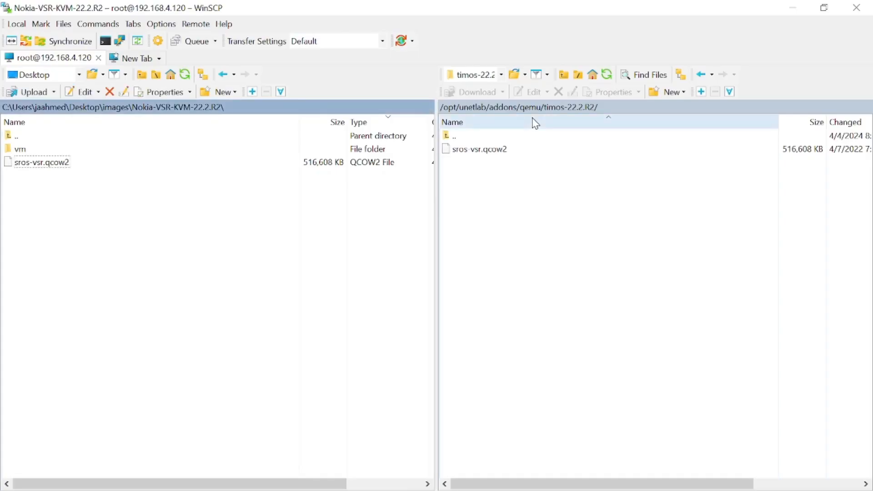
key(alt+Tab)
key(alt+Tab)
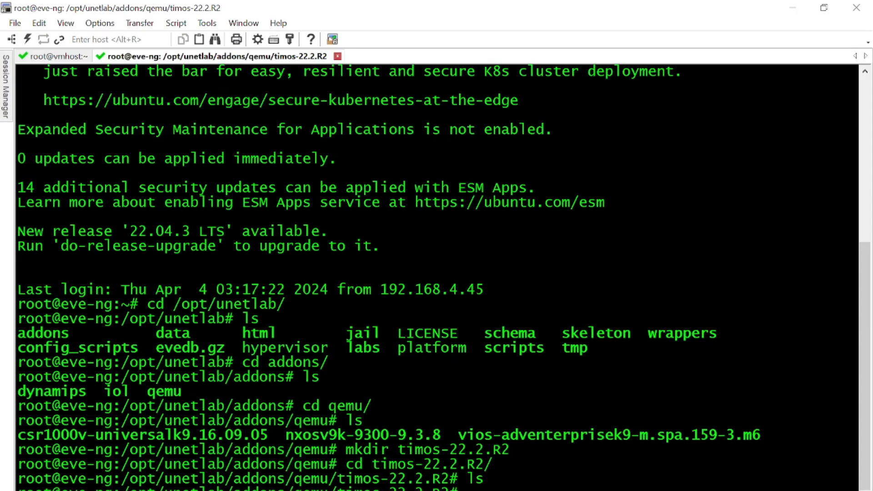
right_click(624, 345)
key(Return)
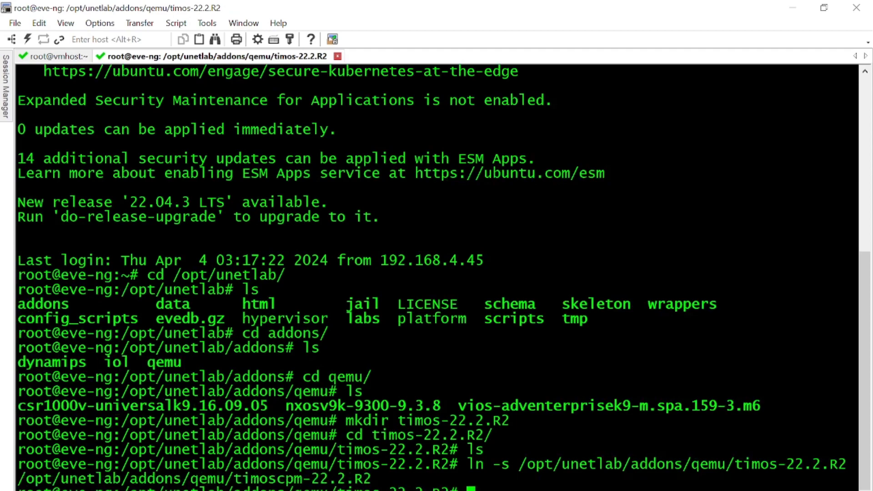
key(alt+Tab)
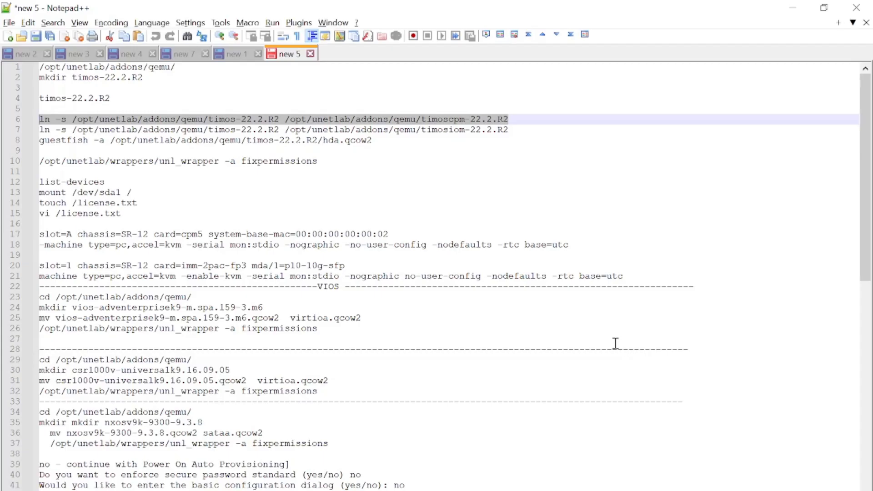
click(535, 129)
key(shift+Home)
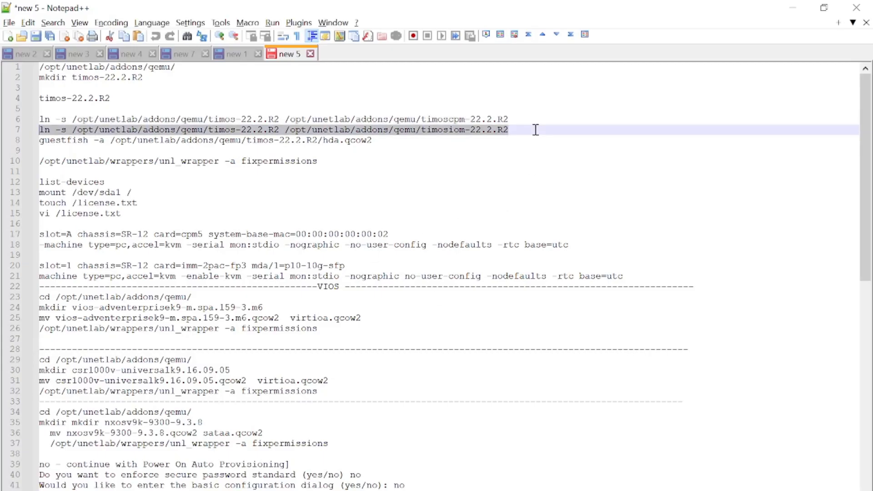
key(ctrl+c)
key(alt+Tab)
right_click(533, 128)
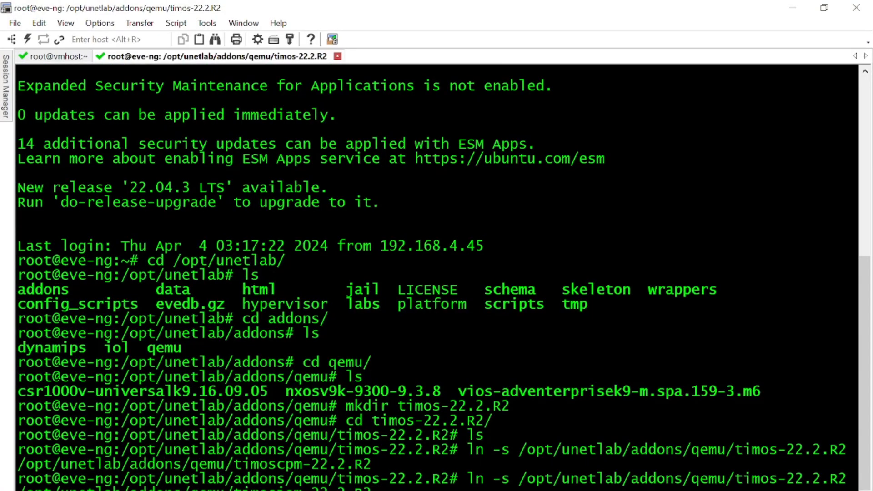
key(Return)
Step: Rename sros-vsr.qcow2 to hda.qcow2 with mv and list the folder to confirm
key(alt+Tab)
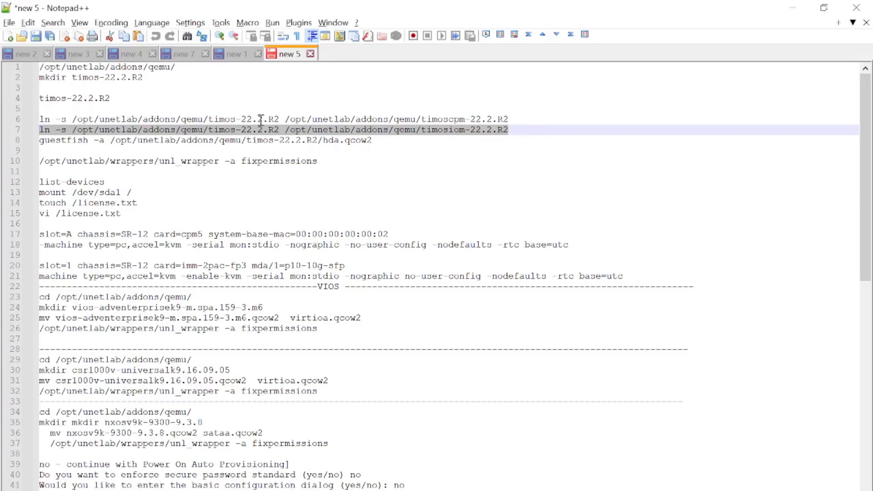
key(alt+Tab)
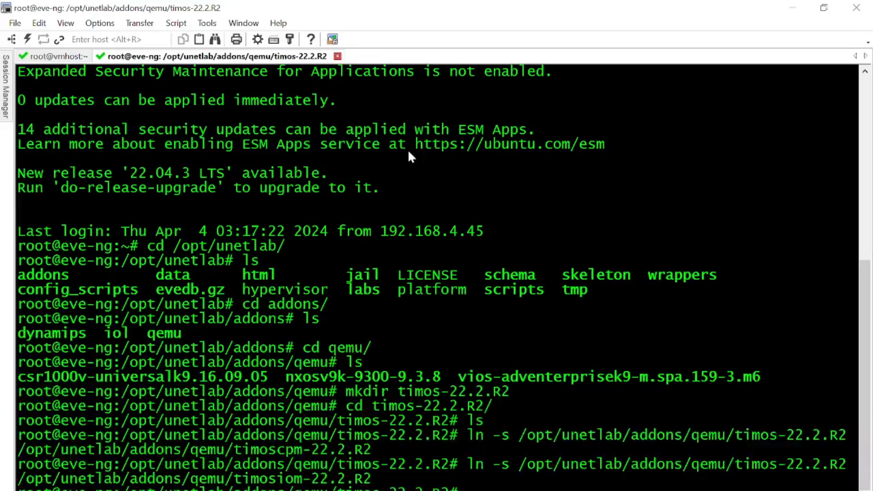
text(ls)
key(Return)
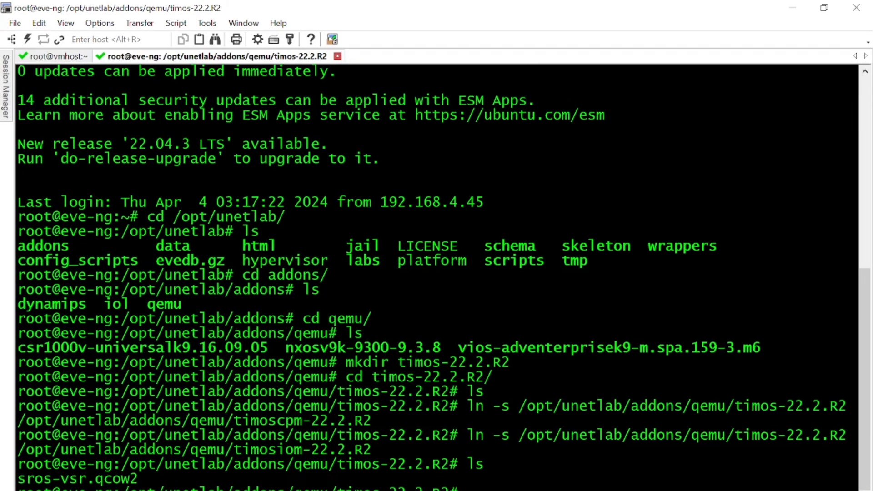
text(mv sros-vsr.qcow2 hda.qcow2)
key(Return)
text(ls)
key(Return)
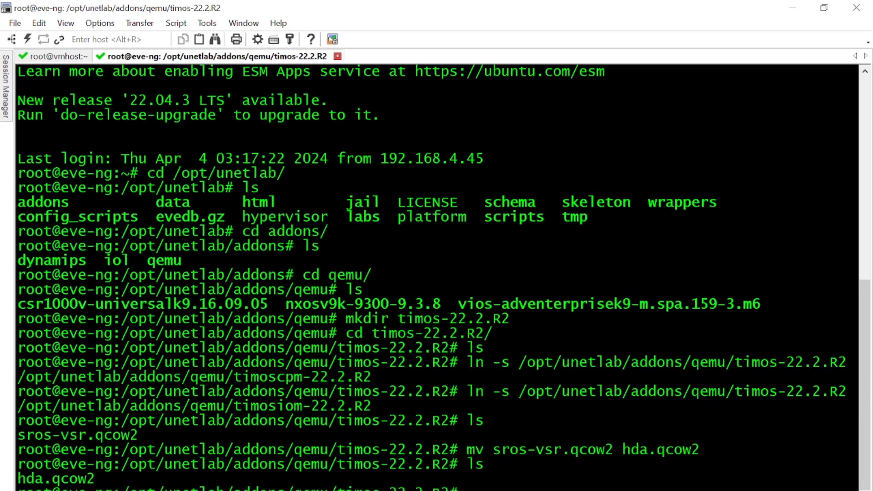
key(alt+Tab)
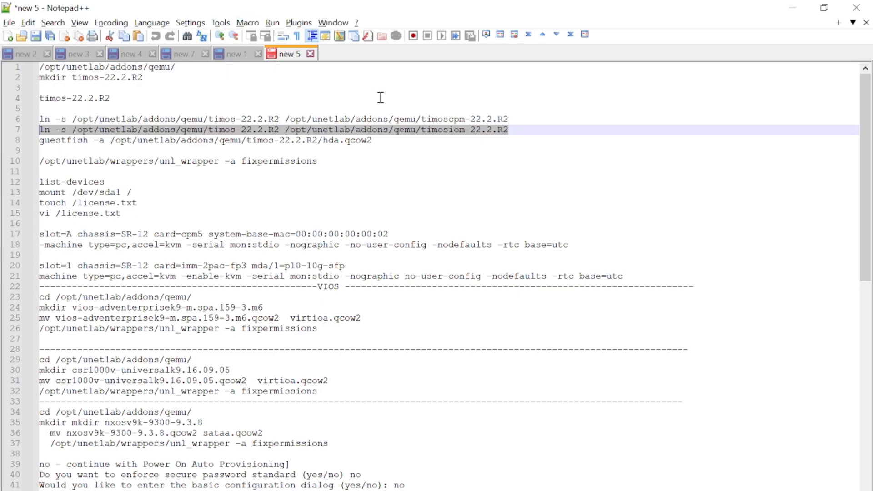
Step: Run the unl_wrapper fixpermissions command from line 10, then begin a guestfish -a command on the image
drag(337, 162, 22, 161)
key(ctrl+c)
key(alt+Tab)
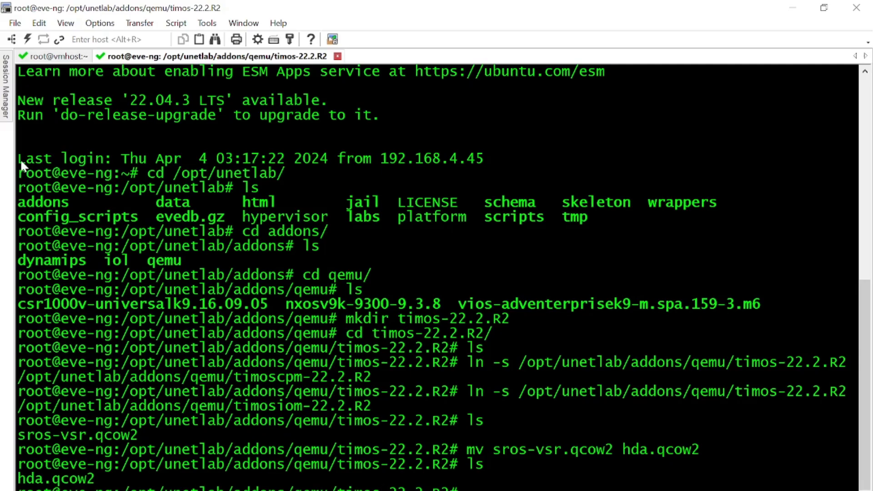
right_click(602, 258)
key(Return)
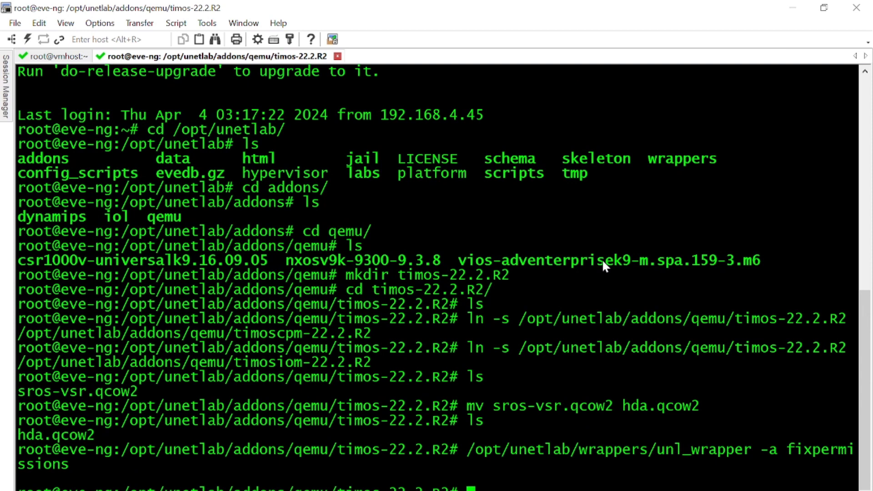
text(guestfish )
text(-)
text(a /)
text(opt/)
text(unetlab/)
text(addons/qemu/)
text(timos)
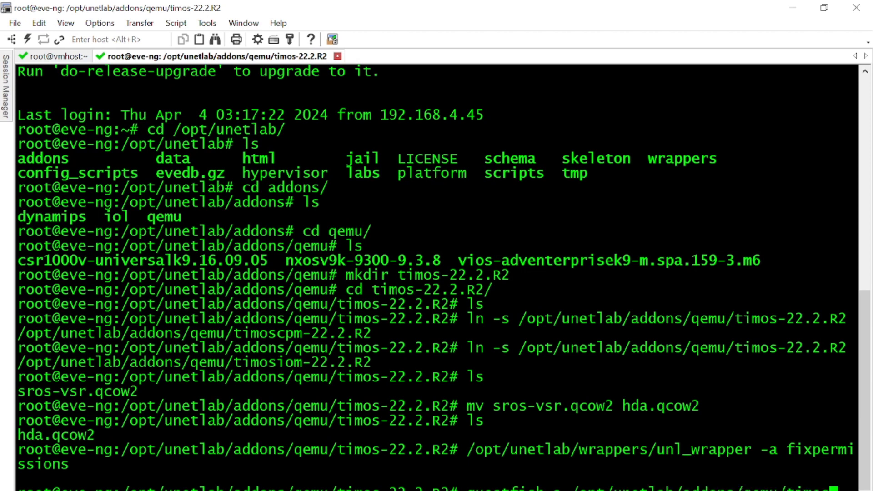
text(-22.2.R2/)
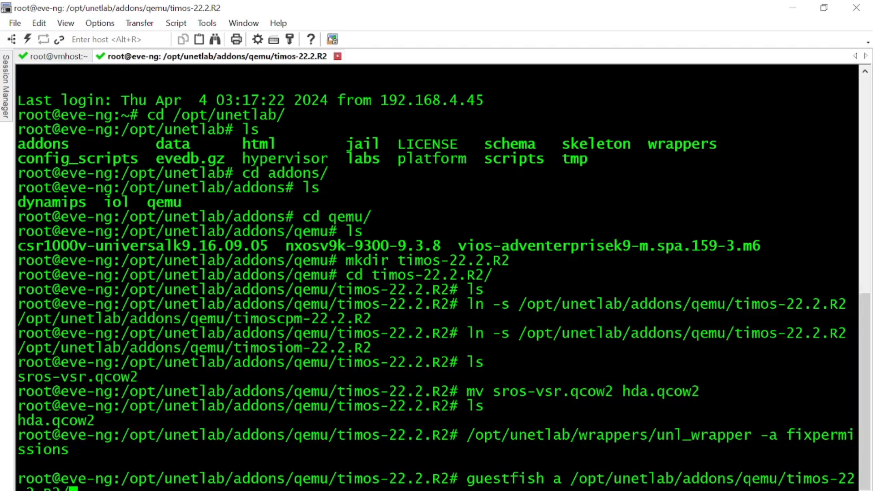
text(h)
Step: Open timos-22.2.R2/hda.qcow2 in guestfish, fixing the missing dash, and launch it with run
key(Tab)
key(Return)
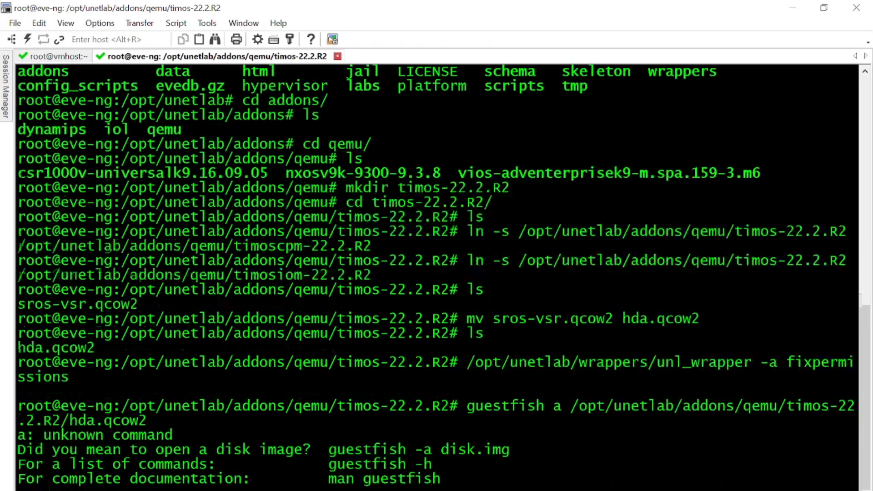
key(Up)
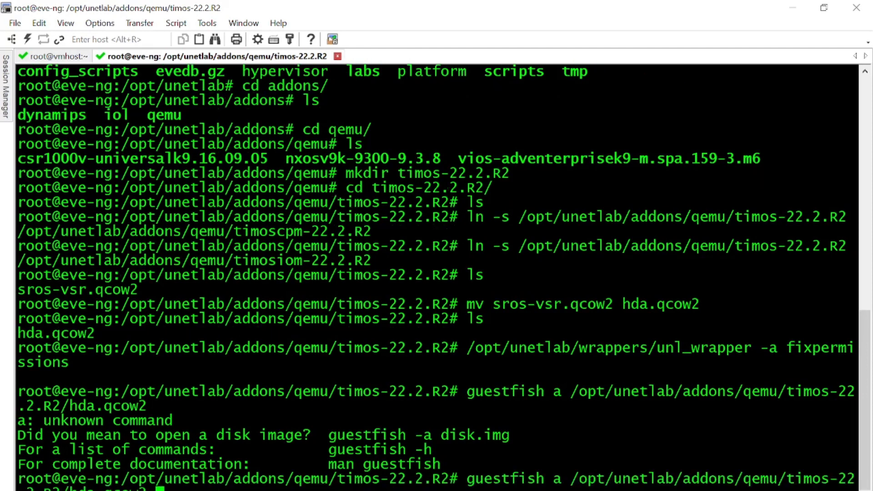
key(Left)
key(Left)
key(Left)
key(Left)
key(Left)
key(Left)
key(Left)
key(Left)
key(Left)
key(Left)
key(Left)
key(Left)
key(Left)
key(Left)
key(Left)
key(Left)
key(Left)
key(Left)
key(Left)
key(Left)
key(Right)
key(Right)
text(-)
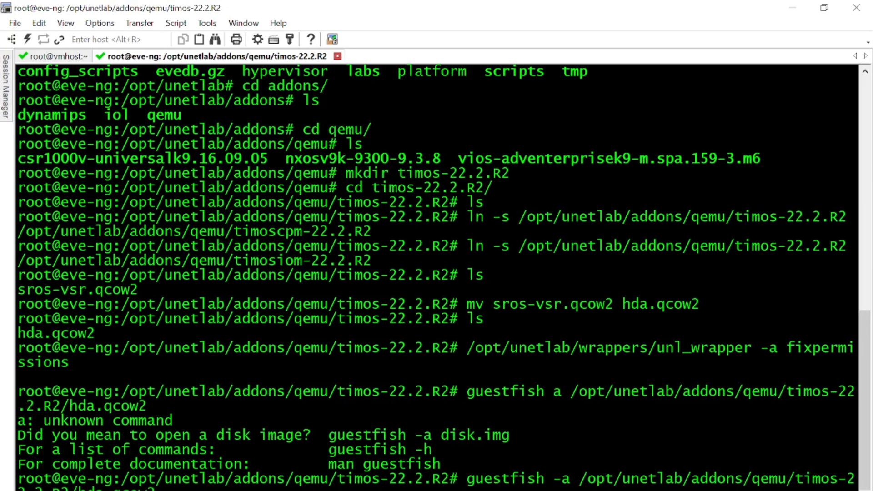
key(Return)
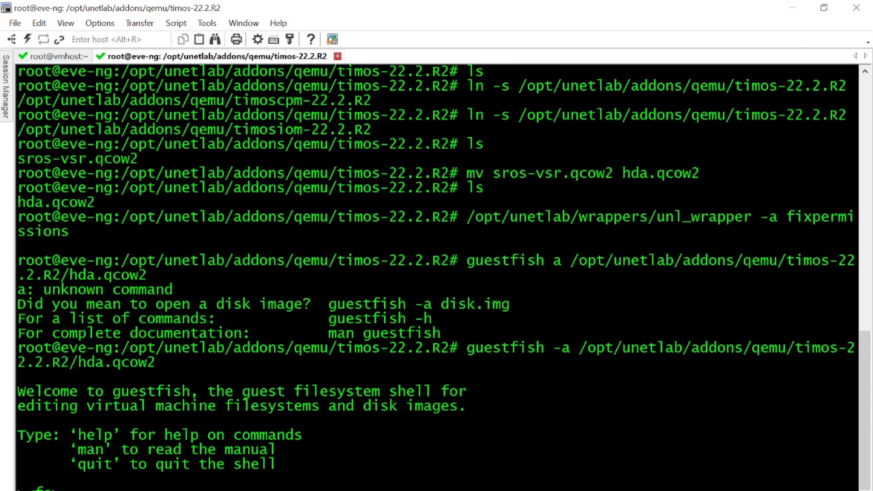
text(run)
key(Return)
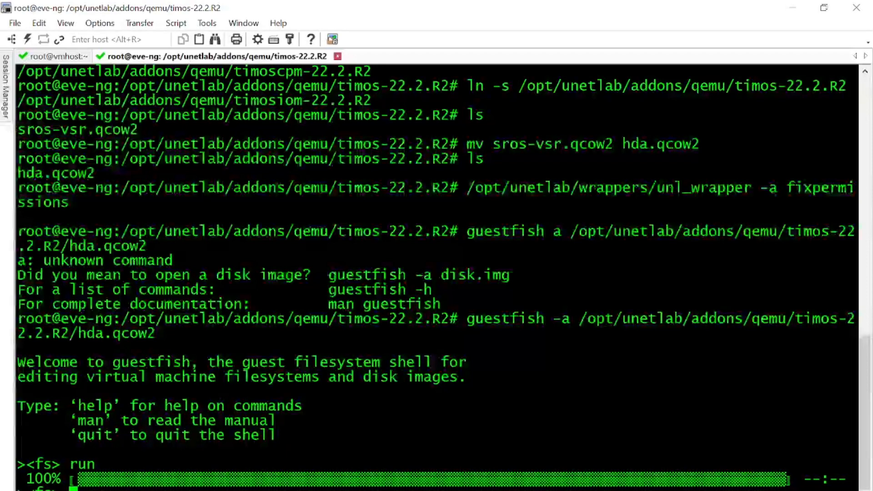
text(list )
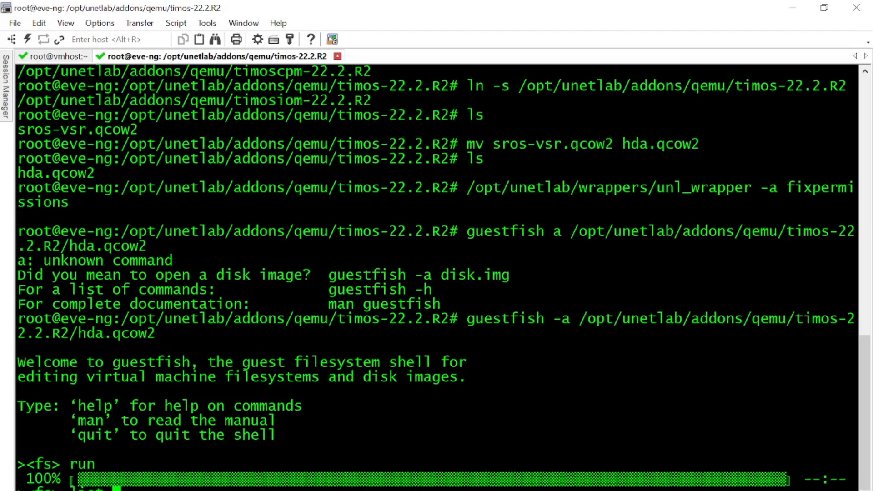
text(devices)
Step: List the image's devices and mount /dev/sda1 at /, correcting the 'mound' typo
key(Return)
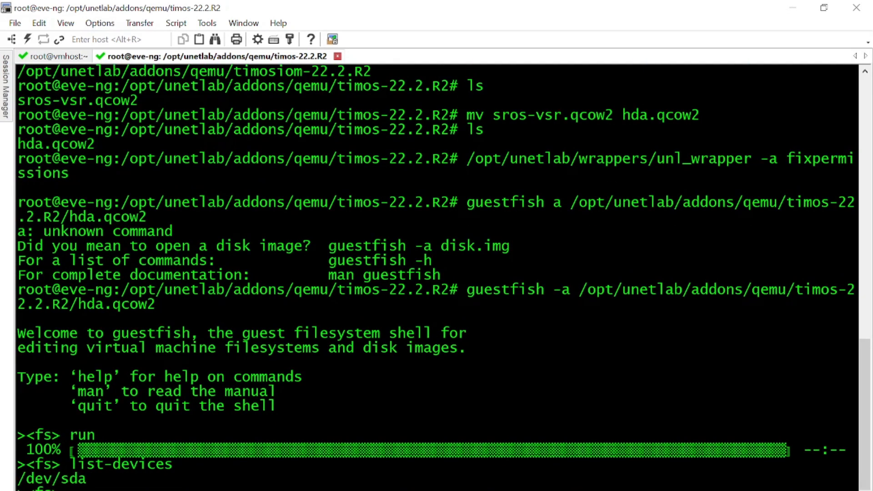
text(mount /dev/sda1 /)
key(Return)
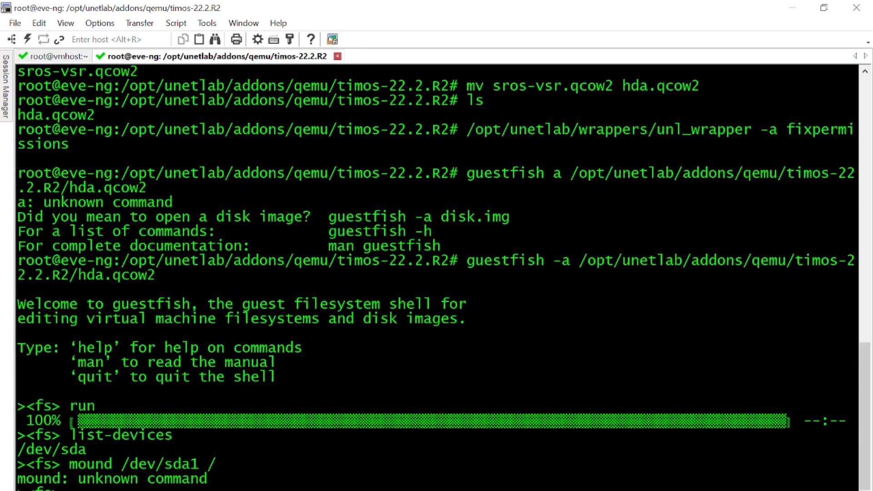
key(Up)
key(Left)
key(Left)
key(Left)
key(Left)
key(Left)
key(Left)
key(Left)
key(Left)
key(Delete)
text(t)
key(Return)
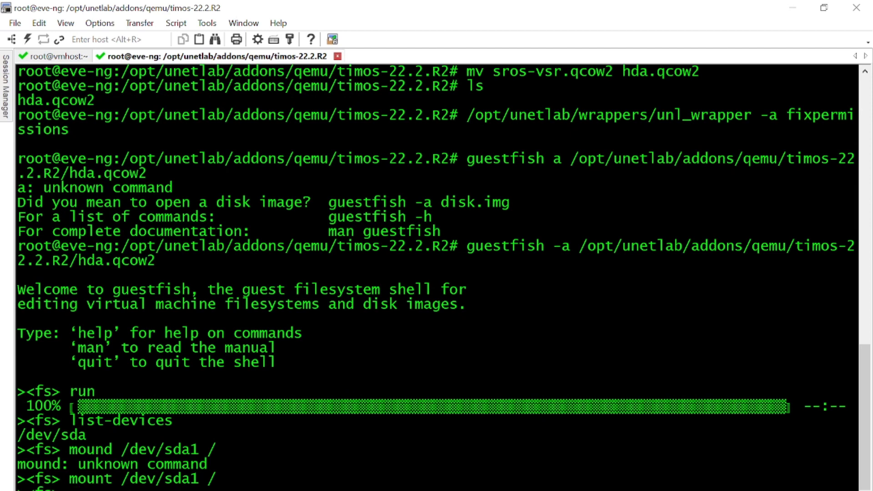
Step: List the mounted disk root: bof.cfg, config.cfg, nvram.dat, support, syslinux and timos
text(ls /)
key(Return)
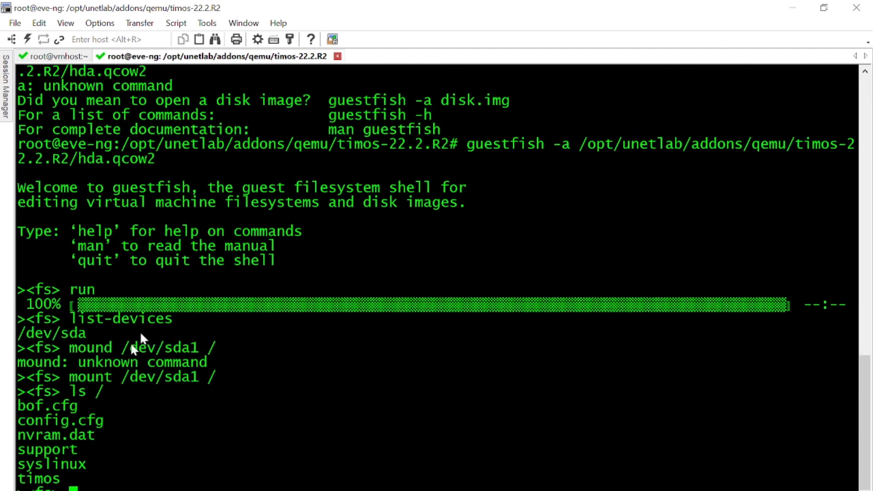
drag(19, 406, 102, 472)
click(192, 458)
Step: Create an empty /license.txt with touch and confirm it appears in the root listing
text(touch)
text( license.txt)
key(Left)
key(Left)
key(Left)
key(Left)
text(/)
key(Right)
key(Right)
key(Right)
key(Right)
key(Right)
key(Right)
key(Right)
key(Right)
key(Right)
key(Right)
key(Return)
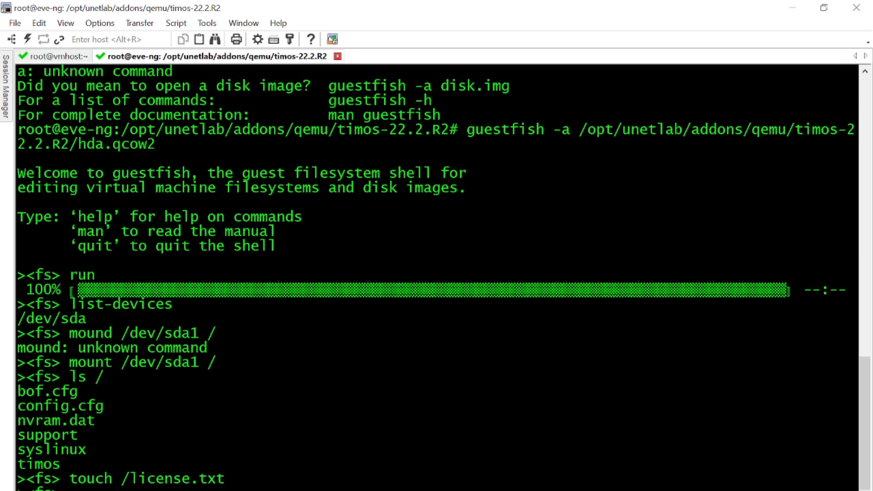
key(Up)
key(Up)
key(Return)
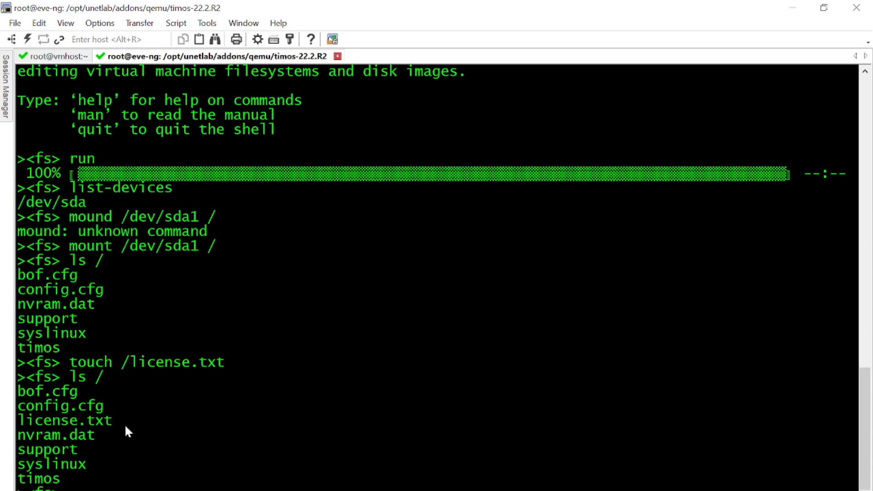
drag(128, 424, 19, 423)
Step: Open /license.txt in vi and save it empty with :wq
text(vi )
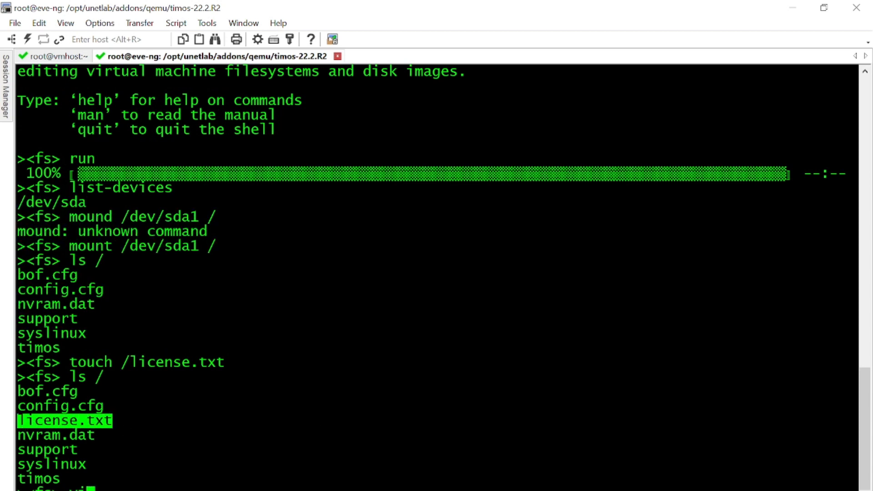
text(license)
key(BackSpace)
key(BackSpace)
key(BackSpace)
key(BackSpace)
key(BackSpace)
key(BackSpace)
key(BackSpace)
key(BackSpace)
text(/l)
key(Tab)
key(Return)
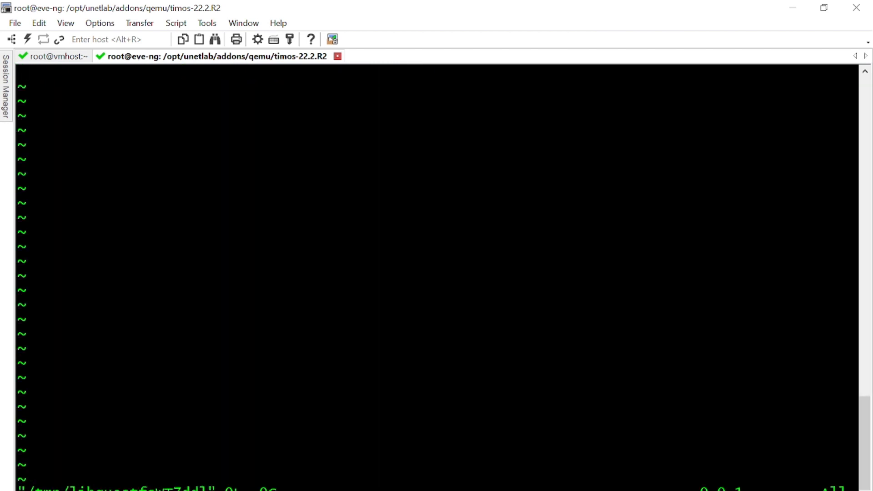
text(:wq)
key(Return)
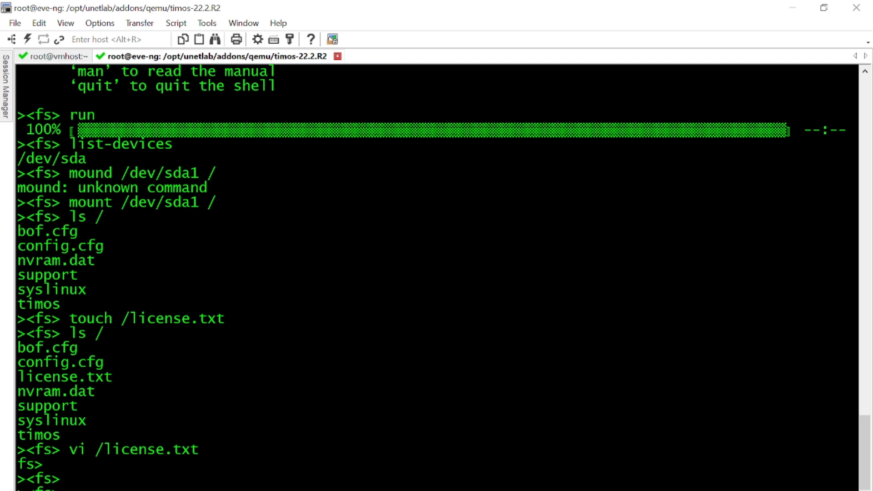
text(vi /l)
Step: Display the bof.cfg boot settings, then open /bof.cfg in vi
key(BackSpace)
key(BackSpace)
key(BackSpace)
key(BackSpace)
key(BackSpace)
text(cot )
text(/bo)
text(f.cfg)
key(Return)
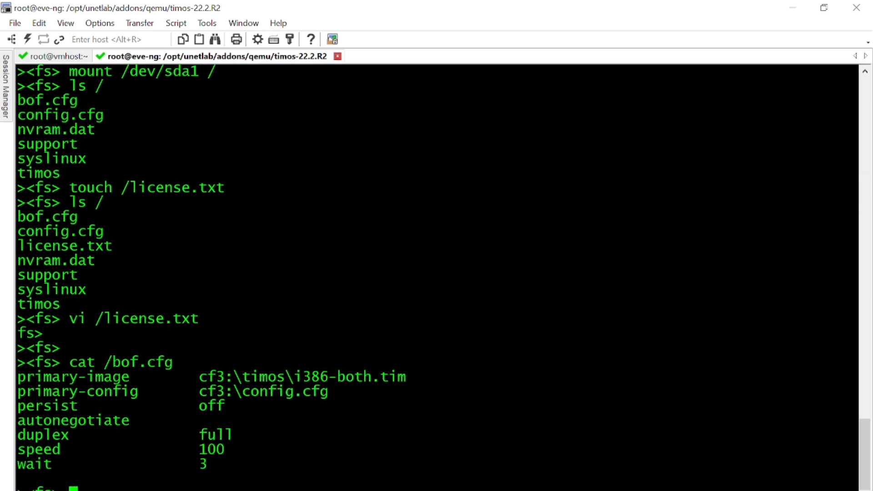
text(vi /bof.cfg)
key(BackSpace)
key(BackSpace)
key(BackSpace)
key(BackSpace)
text(.cfg)
key(Return)
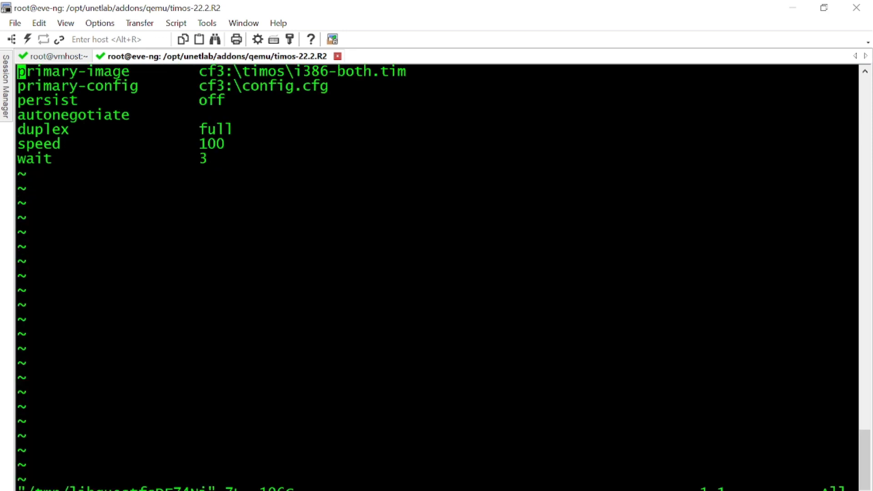
Step: Add a 'license-file cf3:\license.txt' line to bof.cfg and save with :wq
key(i)
key(Down)
key(Down)
key(Down)
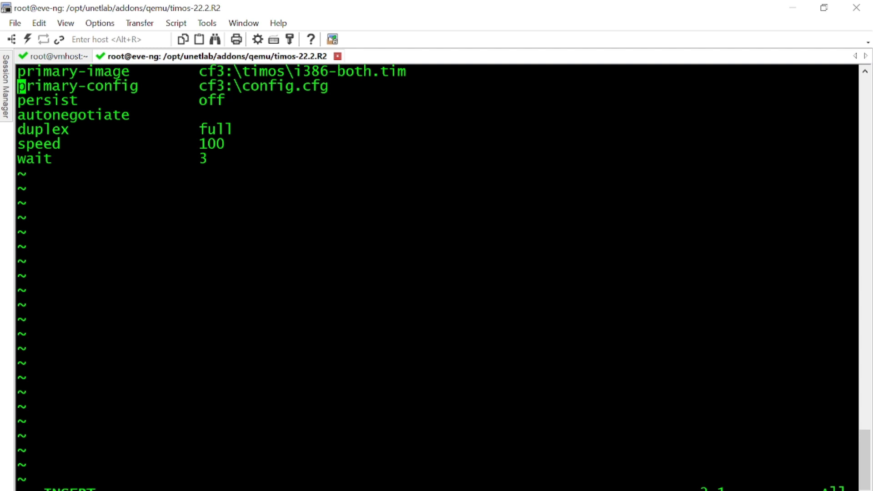
key(Up)
key(Return)
key(Up)
text(l)
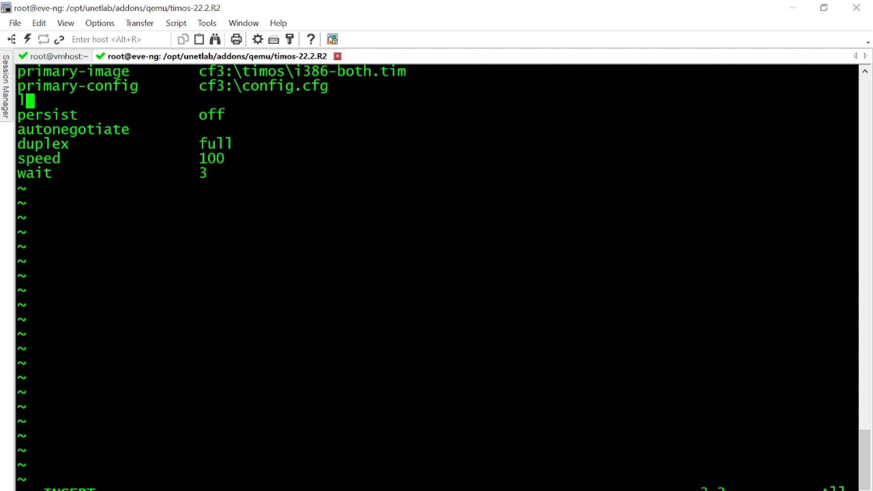
text(icense-f)
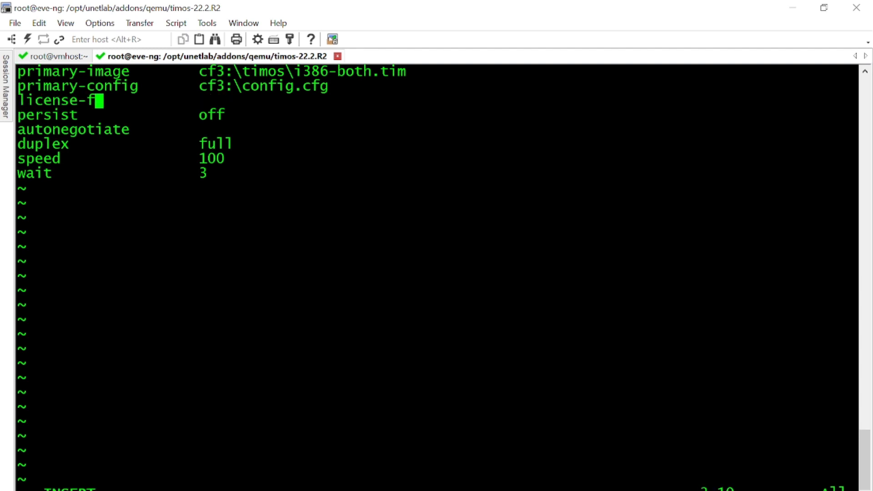
text(ile         )
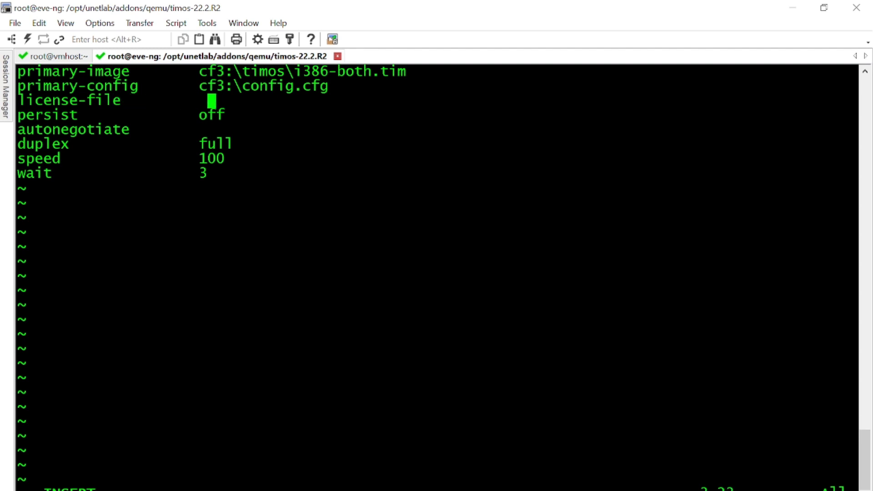
text(cf)
text(3:)
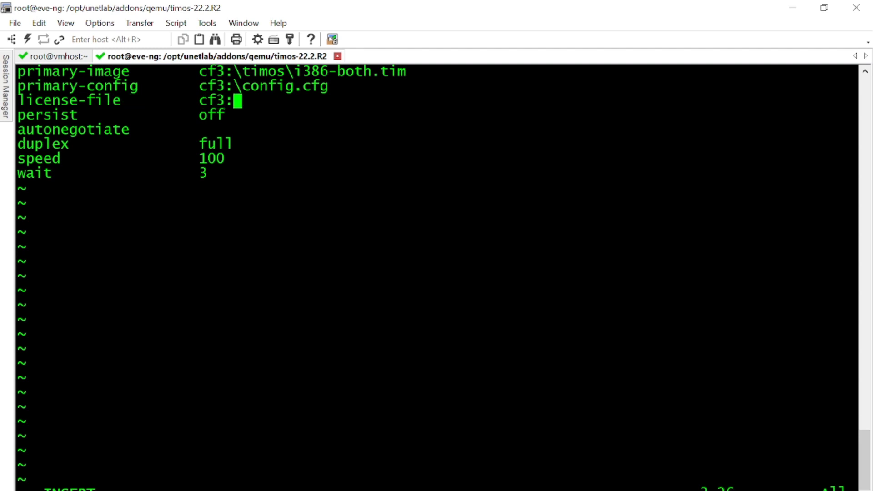
text(\licen)
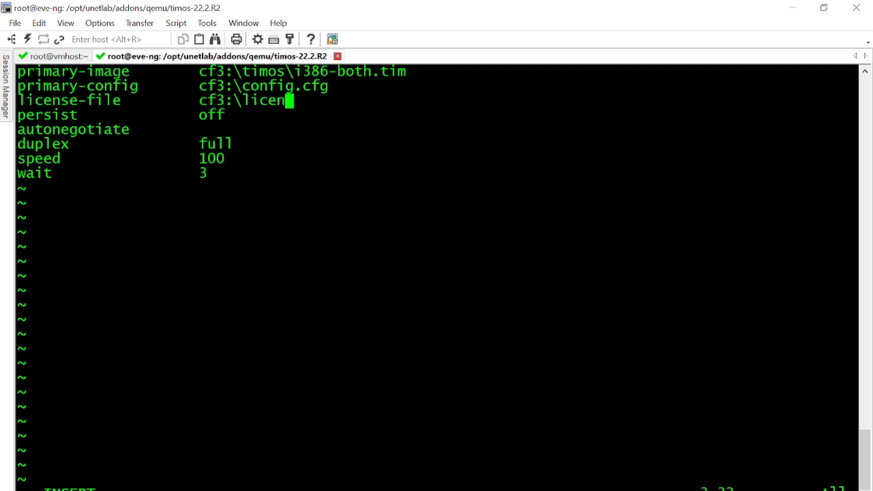
text(se.txt)
key(Escape)
text(:wq)
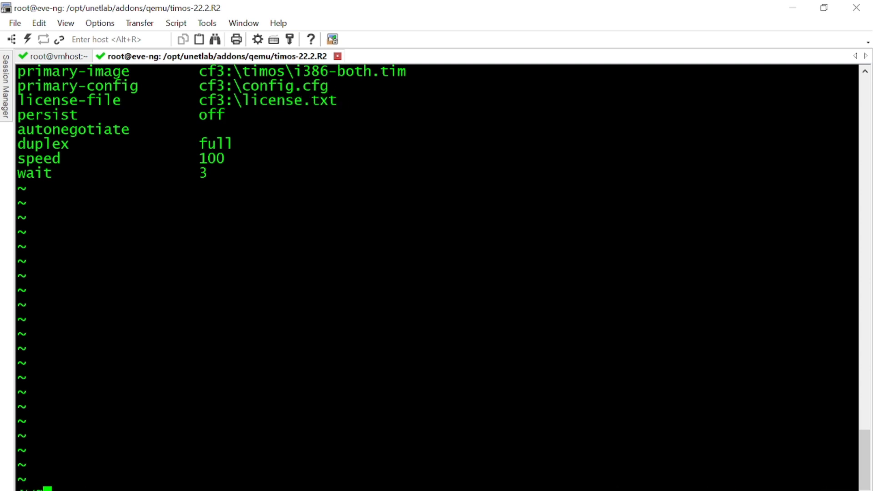
key(Return)
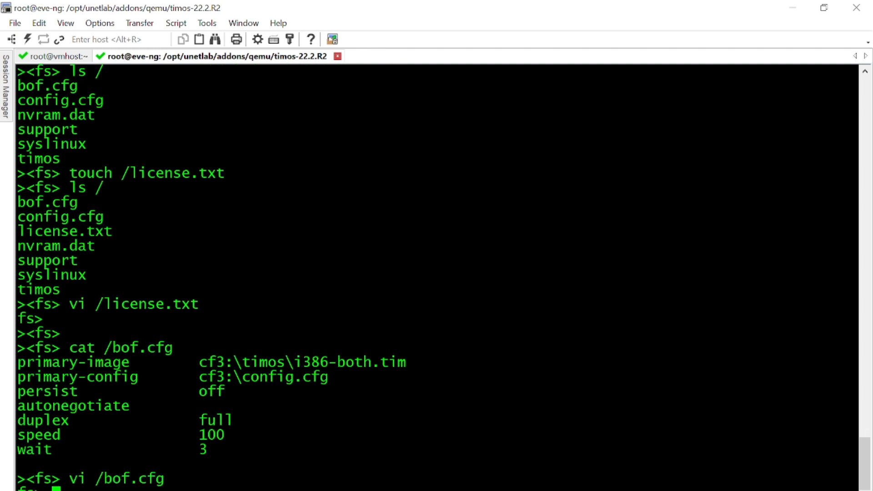
Step: Grep /bof.cfg for license.txt, fix the command typo, then exit the fs shell
text(cat /bof.cfg | grep license.txt)
key(Return)
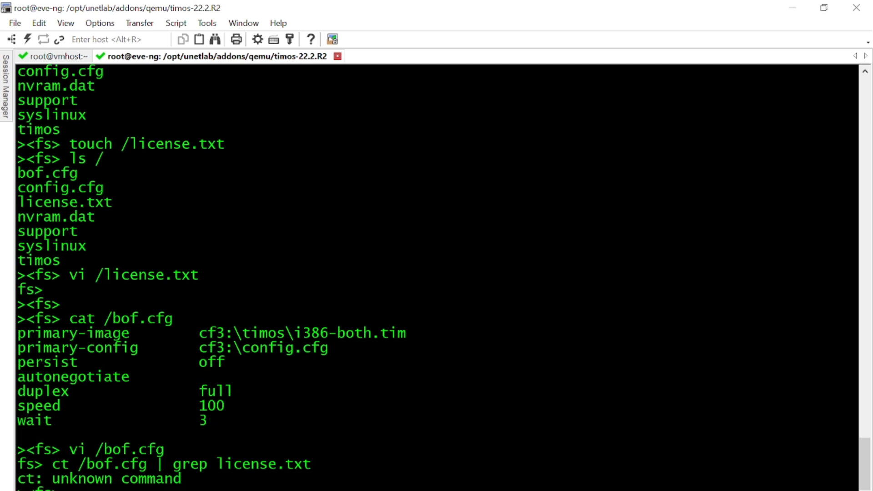
key(Up)
key(ctrl+Left)
key(ctrl+Left)
key(ctrl+Left)
key(ctrl+Left)
key(Left)
key(Left)
text(a)
key(Return)
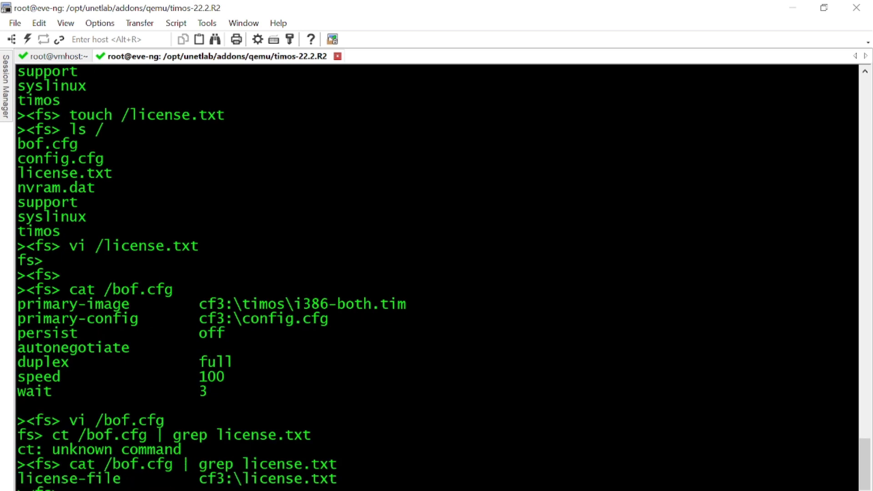
text(exit)
key(Return)
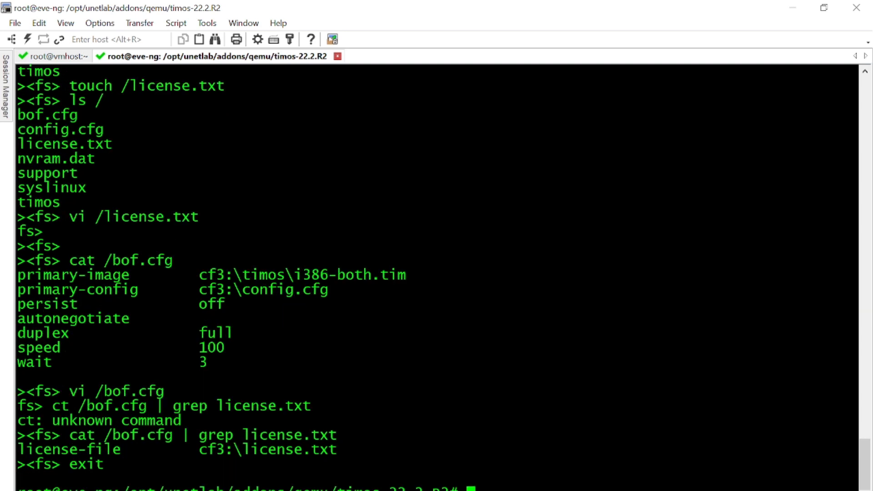
Step: Select the fixpermissions command on line 10 of the Notepad++ notes
mouse_move(349, 490)
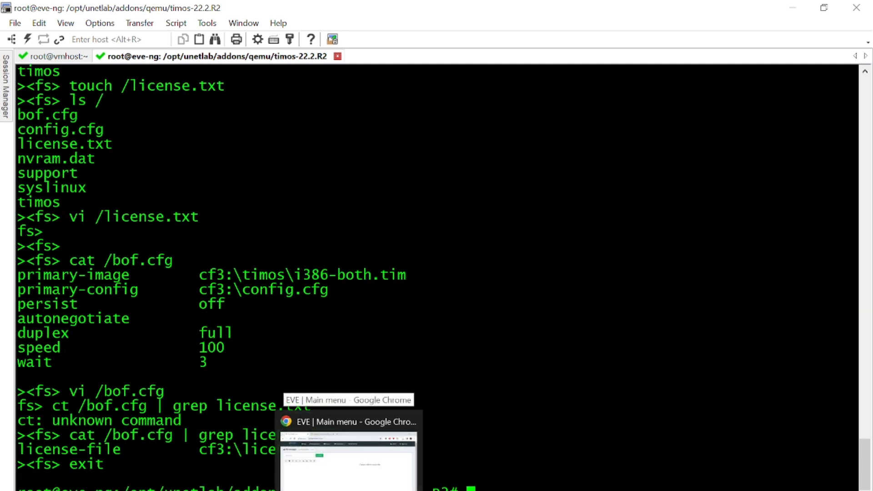
click(420, 490)
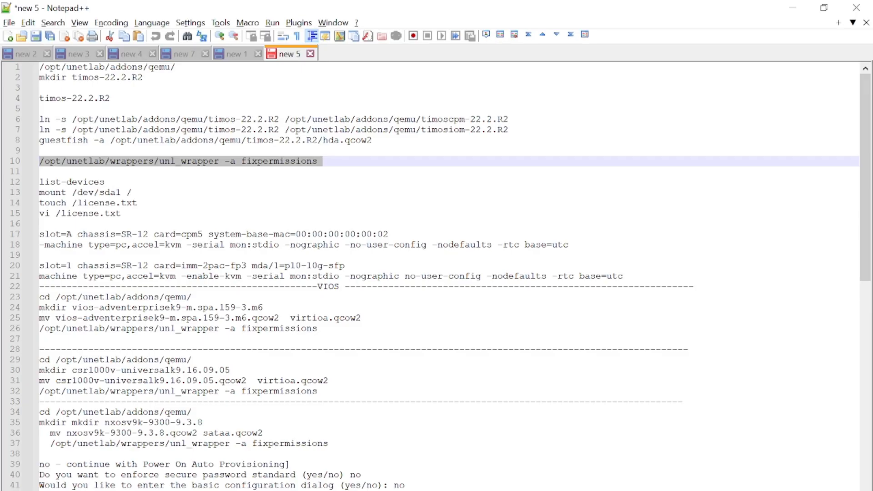
double_click(334, 164)
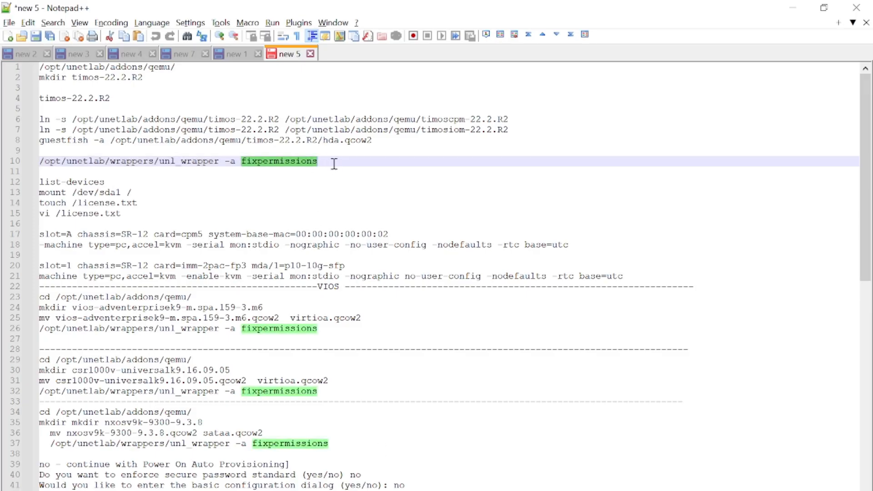
drag(334, 163, 7, 164)
key(ctrl+c)
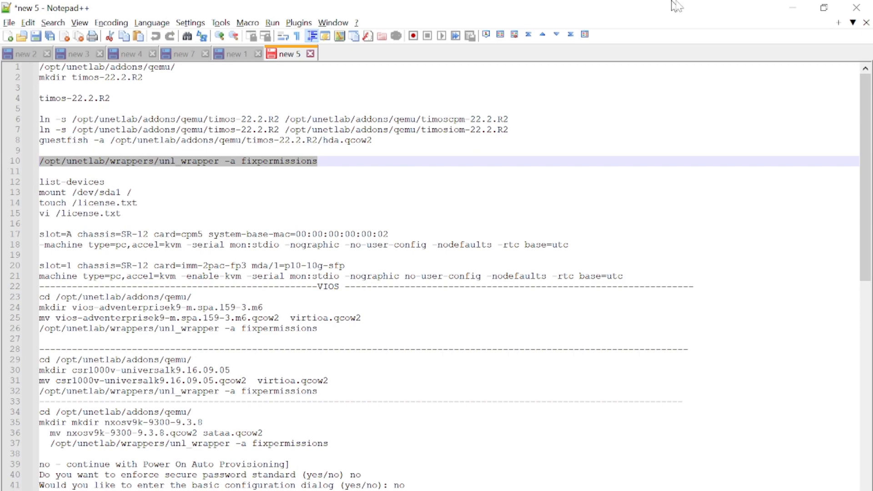
click(792, 7)
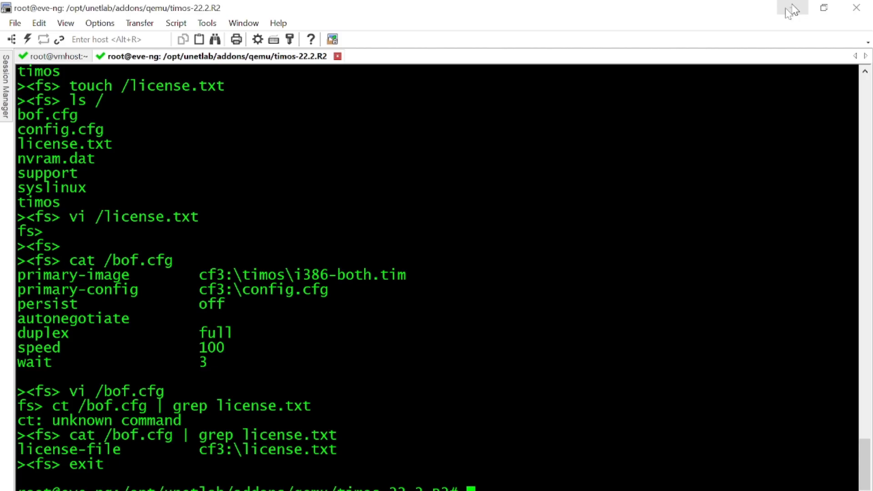
Step: Paste and run the unl_wrapper fixpermissions command, then create and save a lab named DevNet
right_click(609, 261)
key(Return)
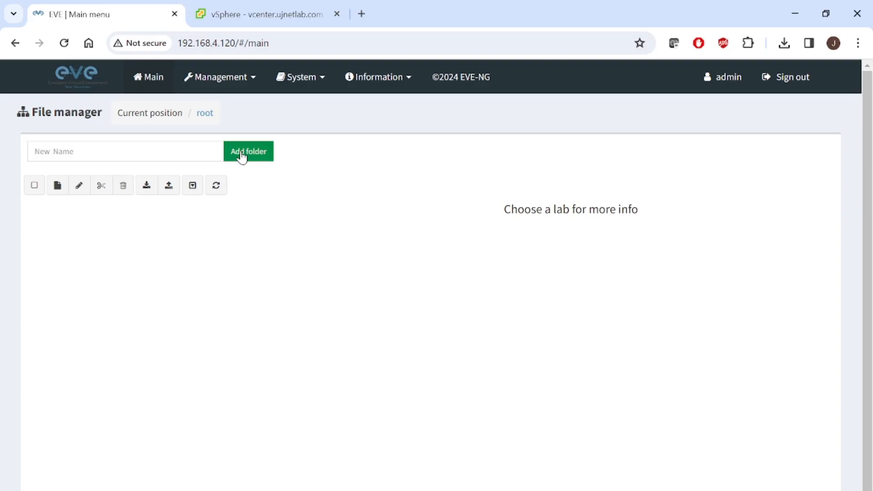
click(57, 188)
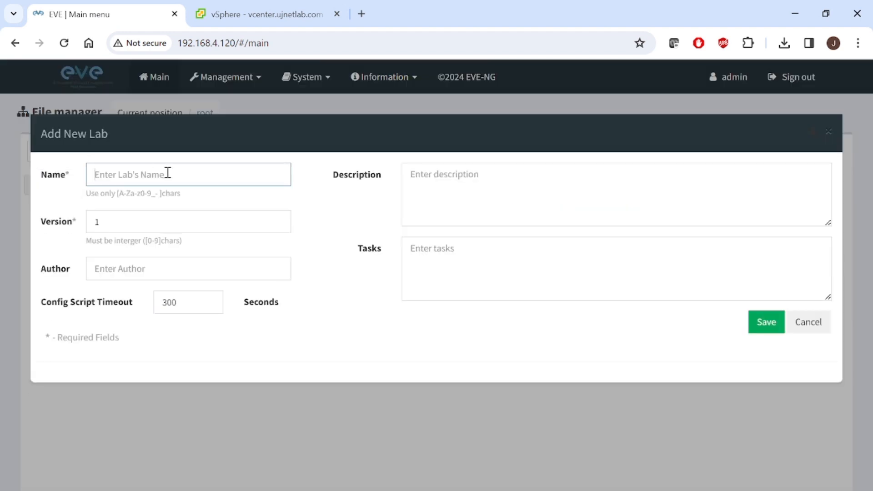
text(T)
key(BackSpace)
text(DevNet)
click(765, 328)
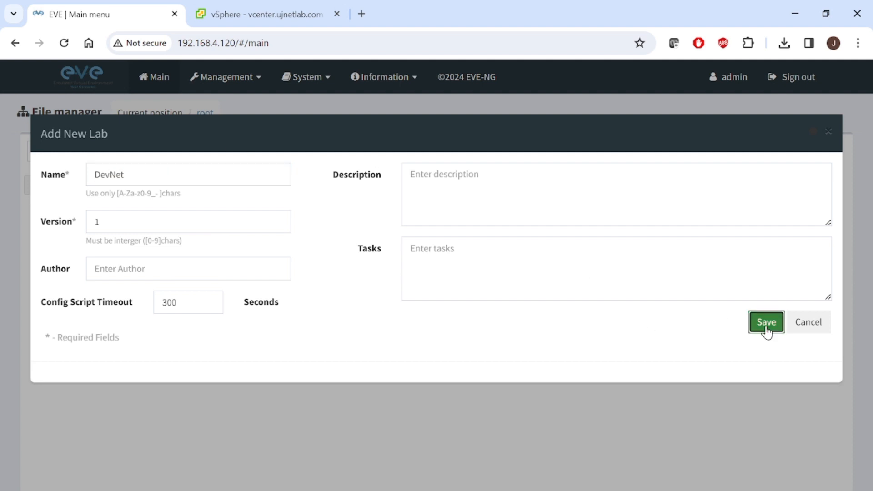
click(766, 328)
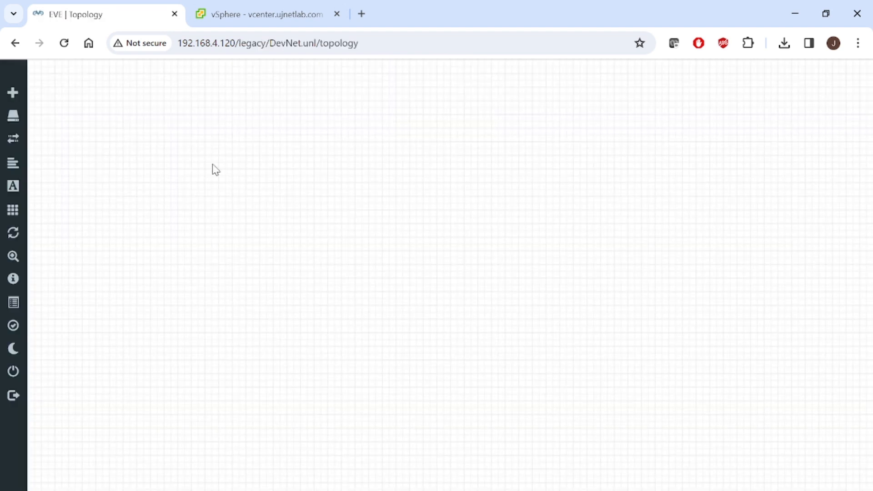
Step: Add a network to the DevNet canvas named INBAND with type Cloud1
right_click(213, 165)
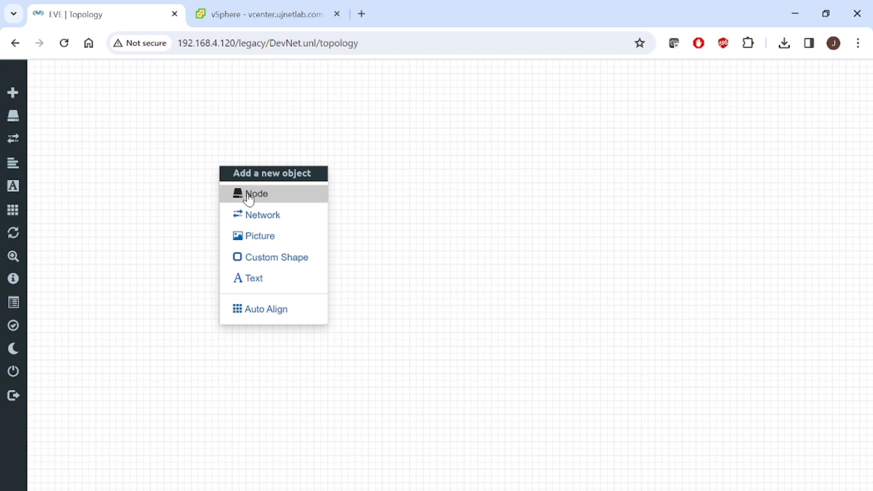
click(258, 220)
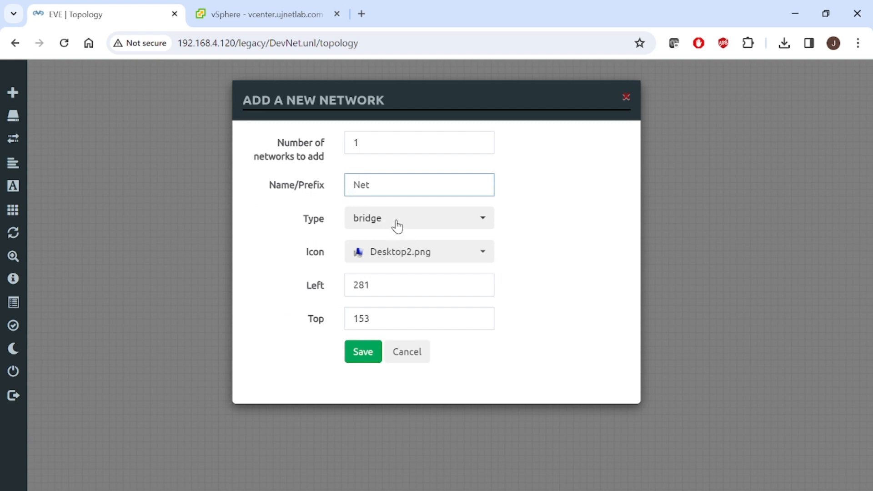
drag(393, 187, 271, 182)
text(INBAND)
click(395, 219)
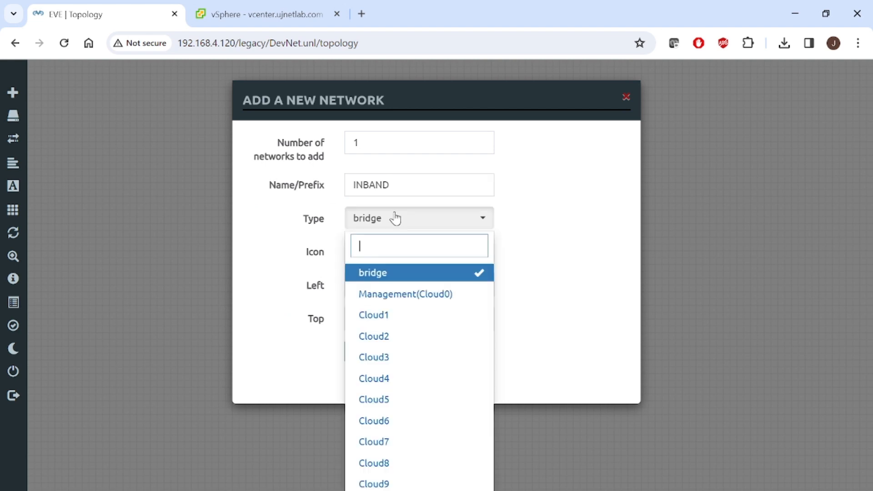
click(392, 318)
key(alt+Tab)
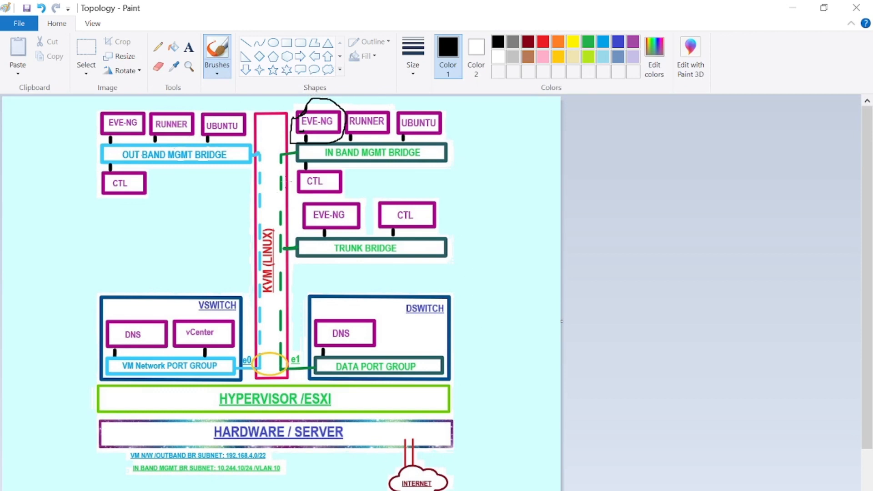
Step: Draw a black loop around the IN BAND MGMT BRIDGE box on the Topology diagram
mouse_move(286, 182)
mouse_down()
mouse_move(271, 170)
mouse_move(303, 149)
mouse_move(350, 141)
mouse_move(460, 156)
mouse_move(369, 167)
mouse_move(301, 162)
mouse_move(295, 150)
mouse_up()
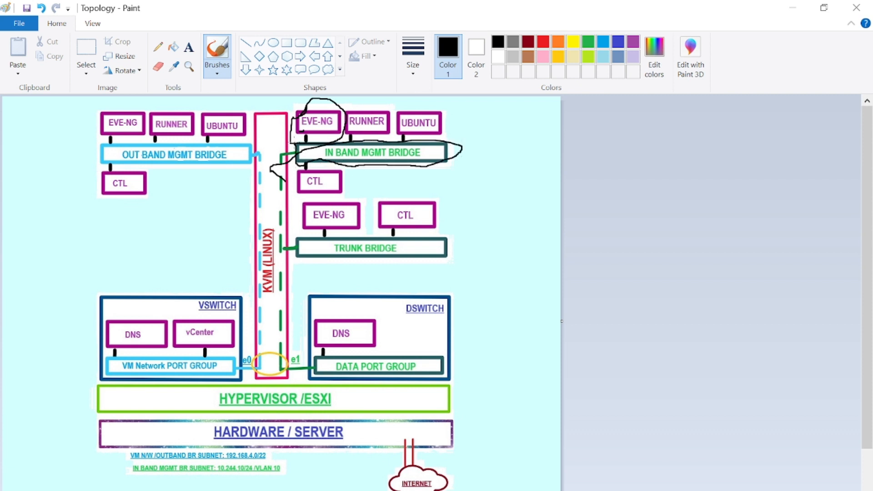
key(alt+Tab)
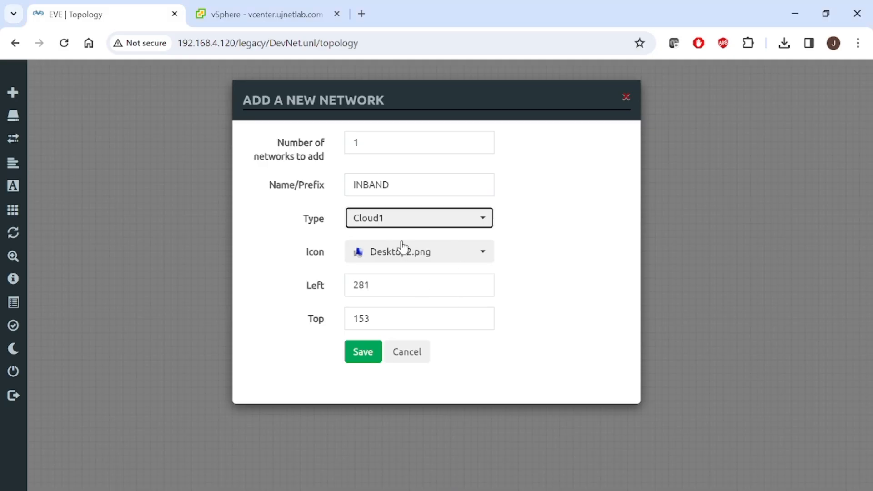
Step: Keep Cloud1 as the type and save the INBAND network
click(381, 217)
click(381, 216)
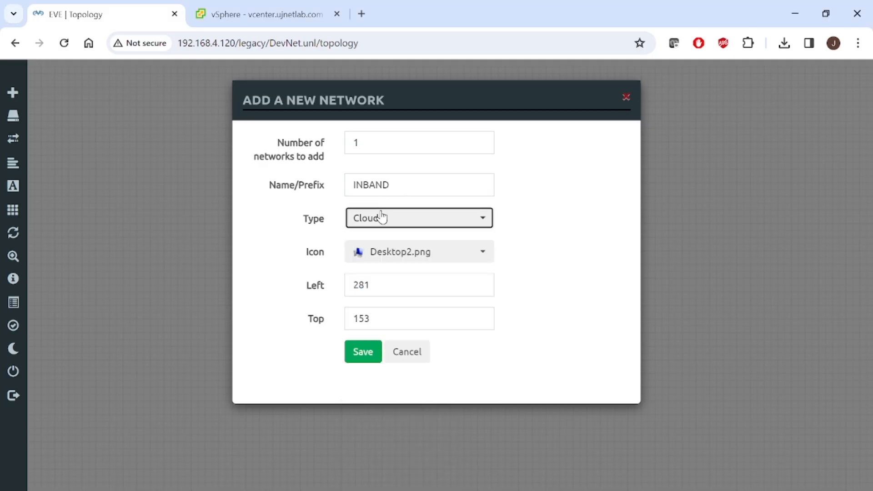
click(372, 356)
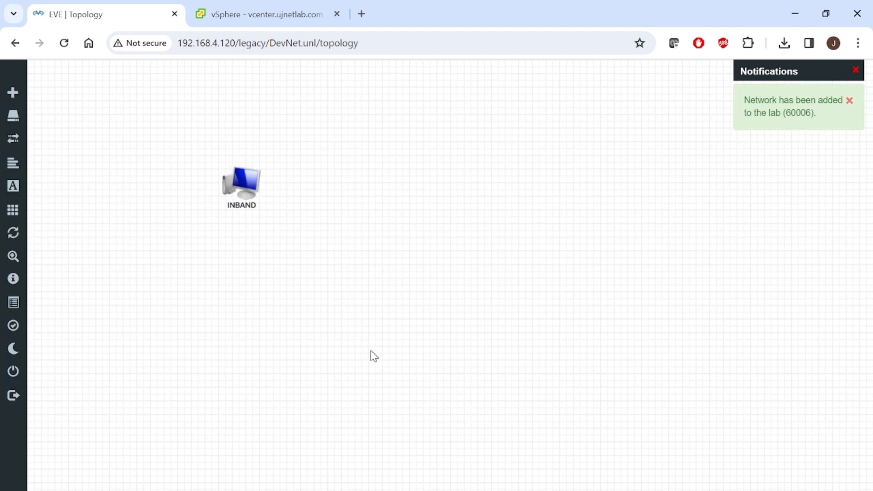
Step: Add a second network named Trunk with type Cloud2
right_click(391, 200)
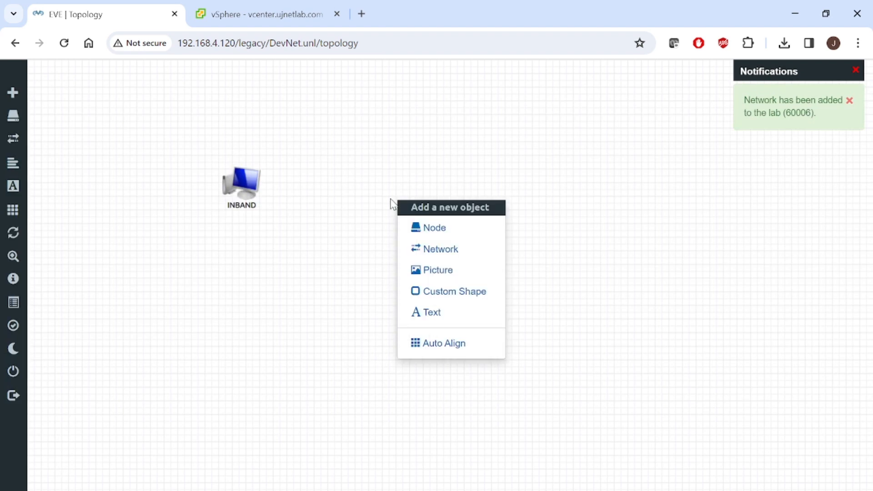
click(421, 249)
drag(386, 185, 266, 205)
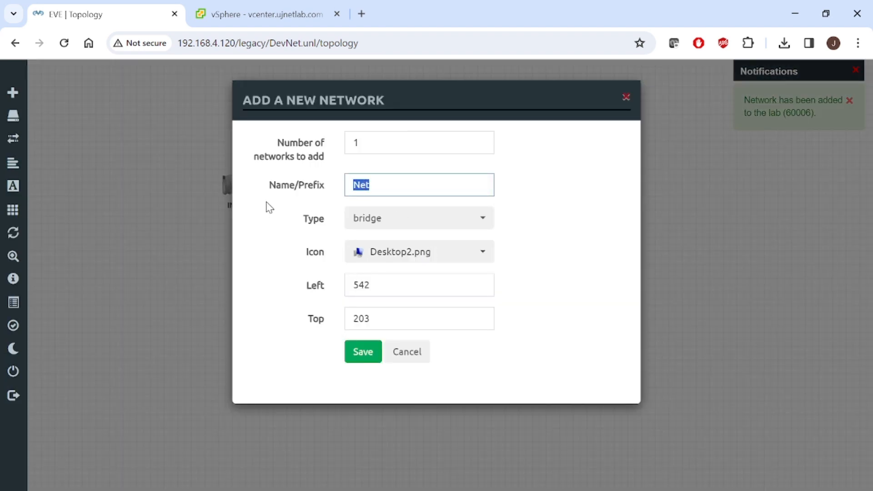
text(tRUNK)
key(BackSpace)
key(BackSpace)
key(BackSpace)
key(BackSpace)
key(BackSpace)
text(Te)
key(BackSpace)
text(runk)
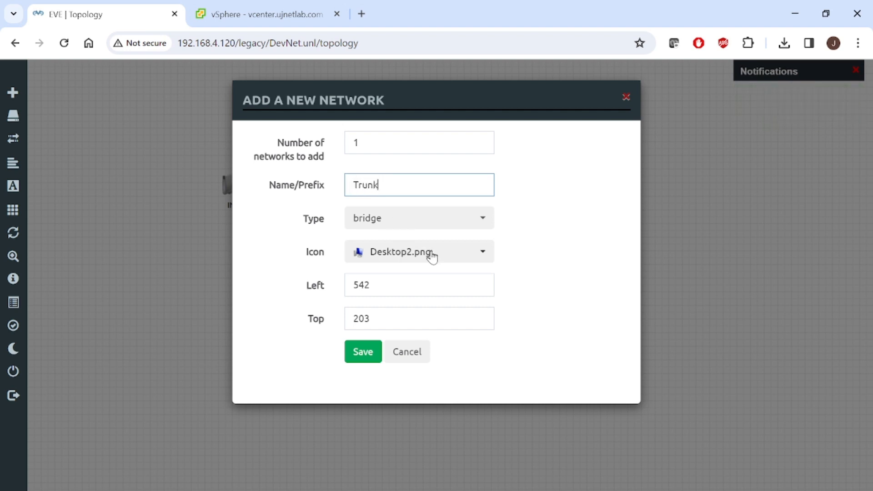
click(410, 223)
click(412, 334)
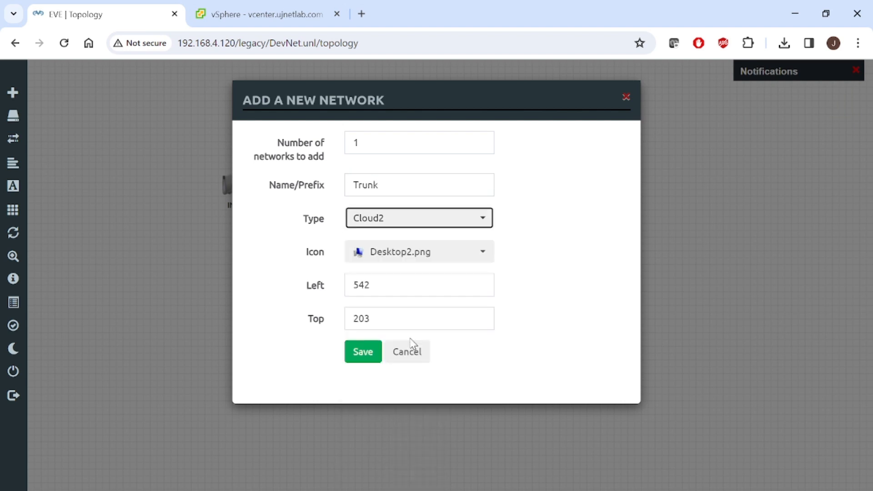
click(371, 359)
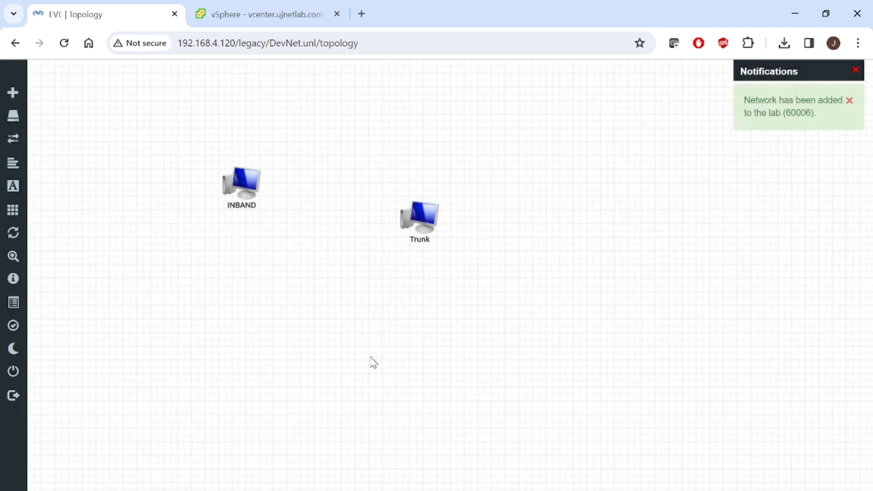
key(alt+Tab)
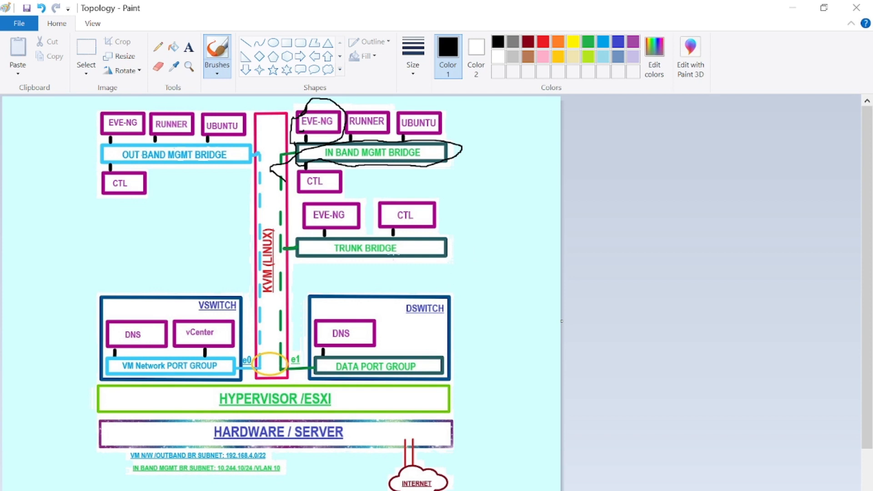
Step: Draw loops around the TRUNK BRIDGE and OUT BAND MGMT BRIDGE boxes on the diagram
mouse_move(393, 253)
mouse_down()
mouse_move(319, 260)
mouse_move(329, 219)
mouse_move(424, 236)
mouse_move(363, 265)
mouse_up()
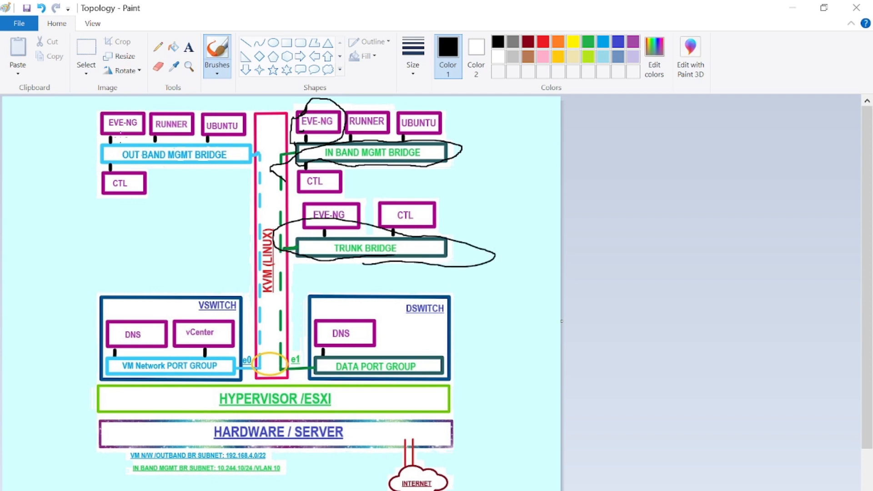
mouse_move(120, 138)
mouse_down()
mouse_move(91, 166)
mouse_move(236, 144)
mouse_move(93, 132)
mouse_move(93, 141)
mouse_up()
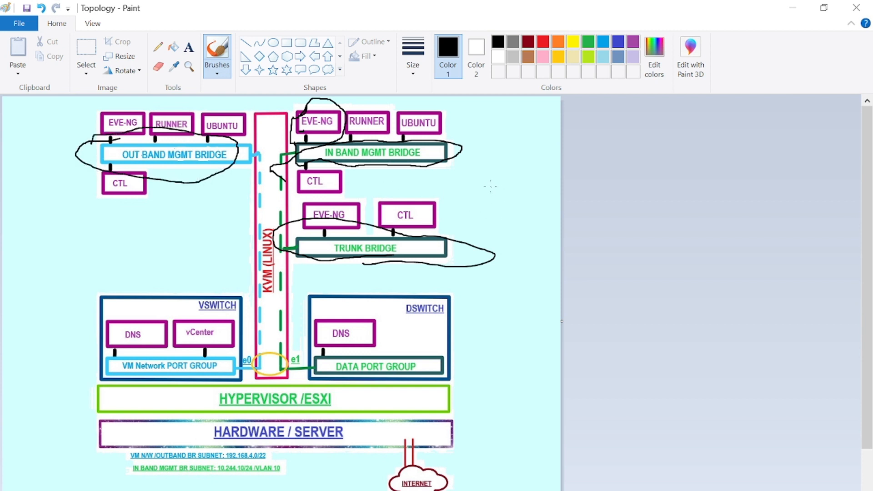
drag(456, 139, 453, 168)
drag(463, 259, 456, 235)
key(alt+Tab)
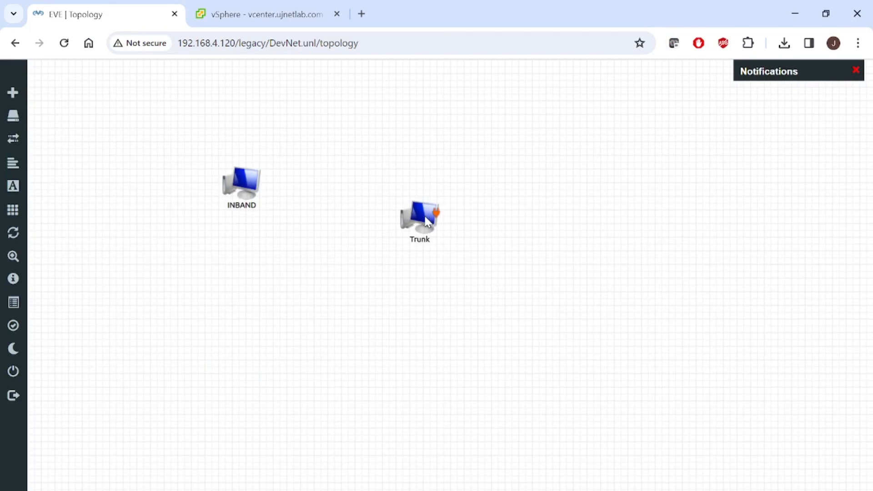
Step: Move INBAND and Trunk higher, then add a node from the Nokia 7750 CPM template
drag(425, 218, 435, 155)
drag(246, 188, 338, 129)
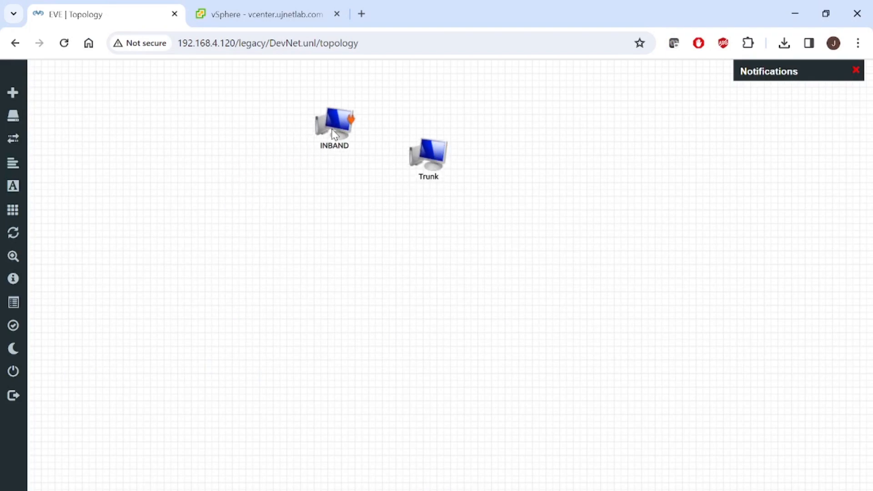
mouse_move(8, 97)
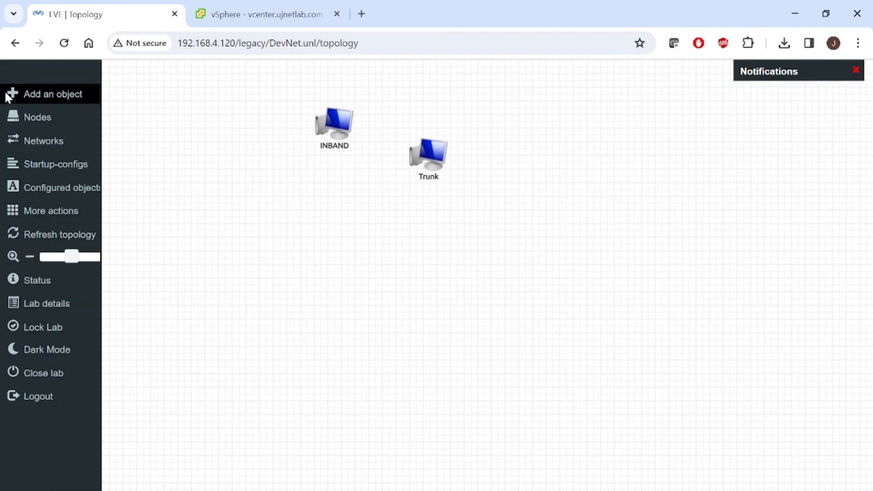
click(45, 97)
click(59, 108)
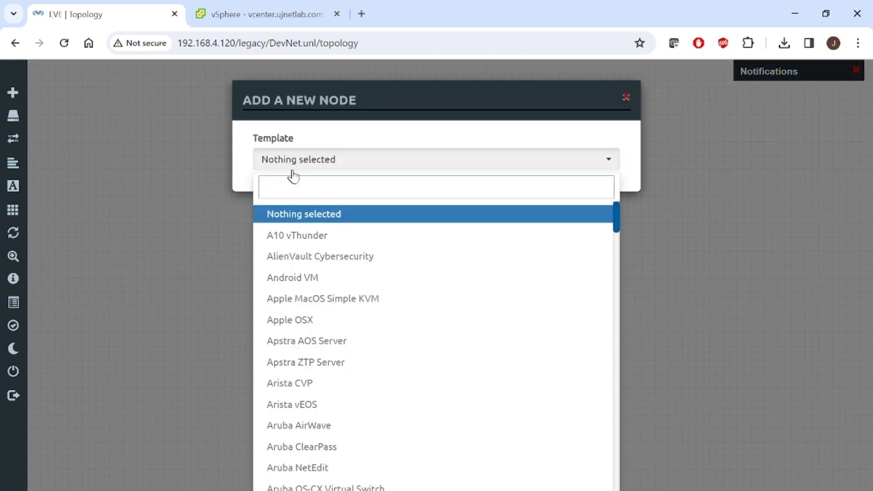
text(77)
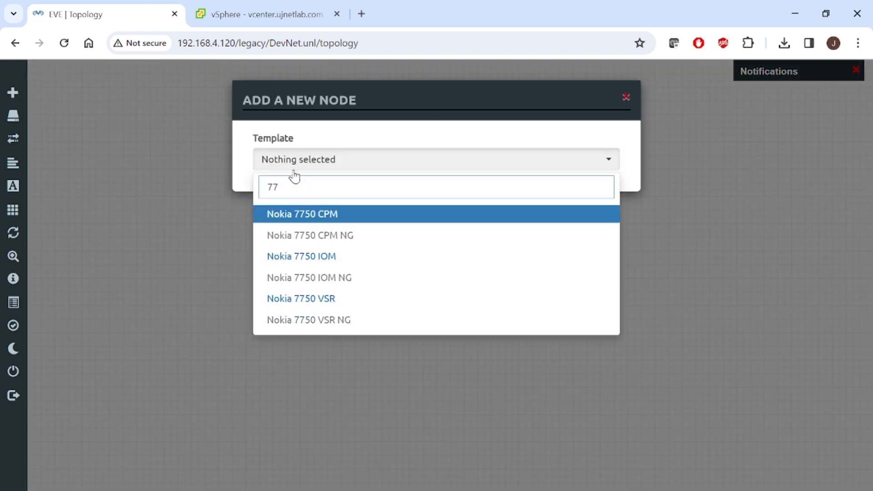
click(332, 215)
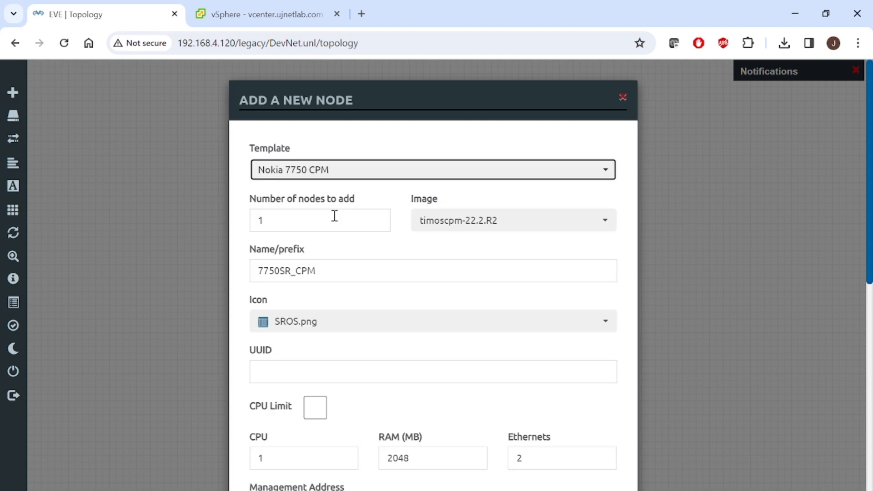
Step: Give the CPM node 2 CPUs and 4096 MB RAM
scroll(870, 309, down, 4)
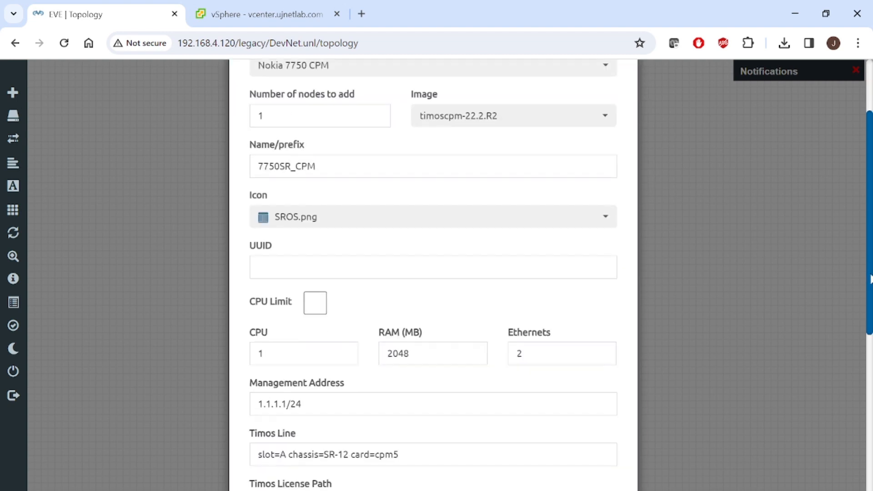
click(286, 295)
key(BackSpace)
text(2)
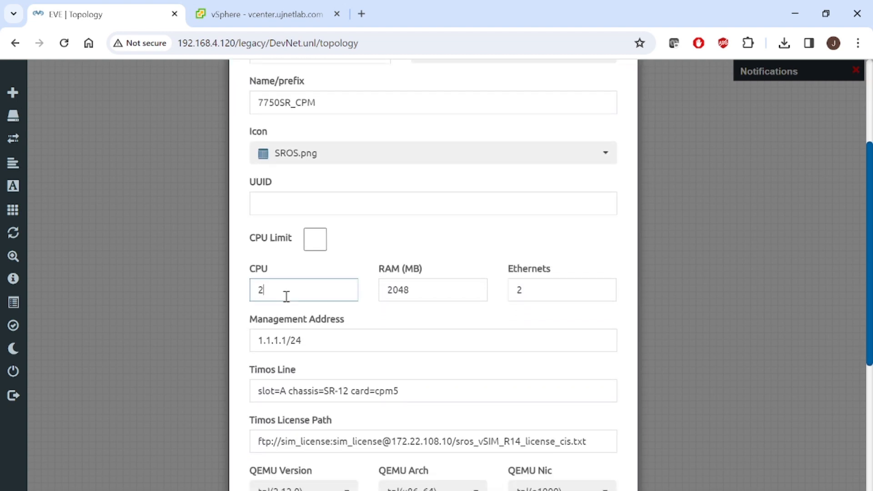
key(Tab)
text(4096)
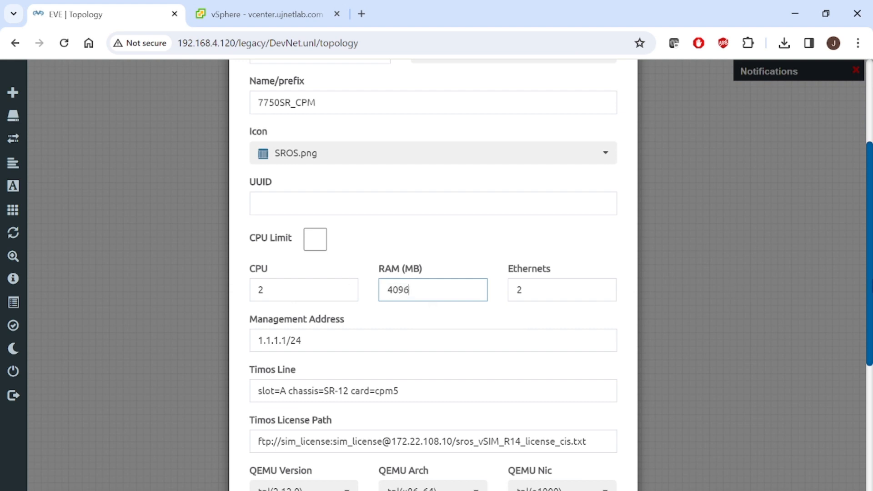
Step: Set the management address to 192.168.4.201/24 and copy the CPM slot line from the notes
drag(871, 296, 871, 393)
drag(291, 139, 240, 141)
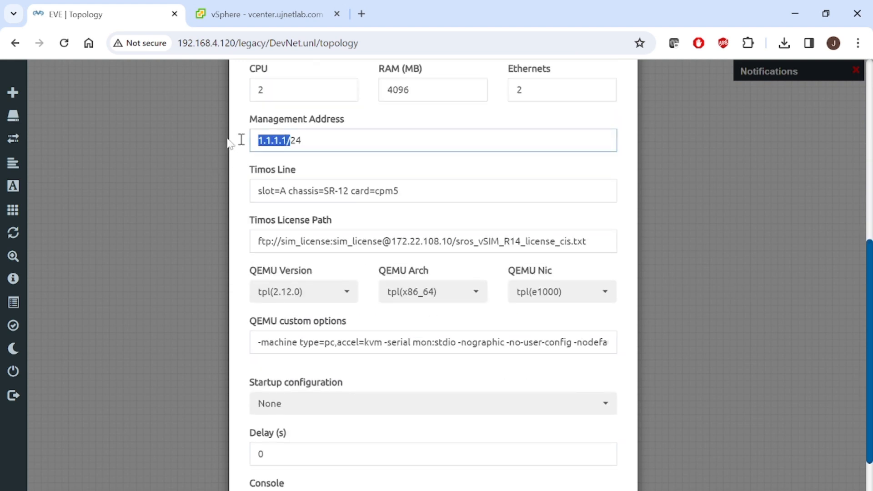
text(192.168.)
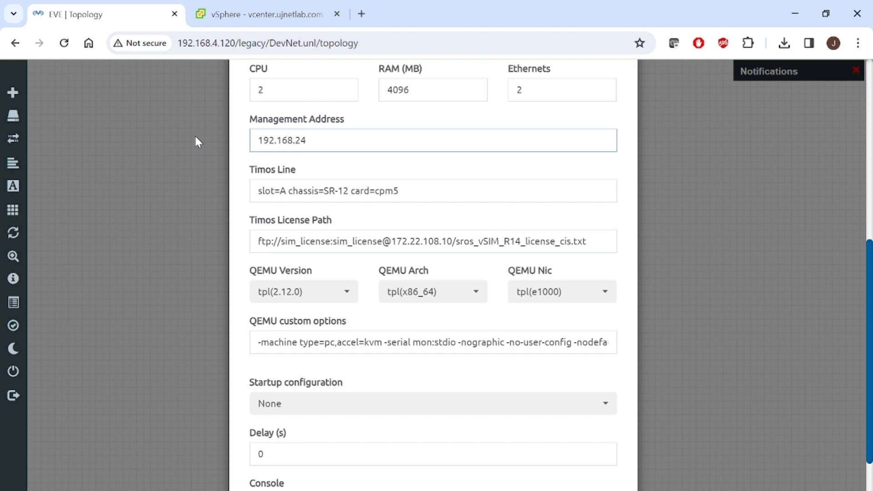
text(4.301)
key(BackSpace)
key(BackSpace)
key(BackSpace)
text(201/)
key(alt+Tab)
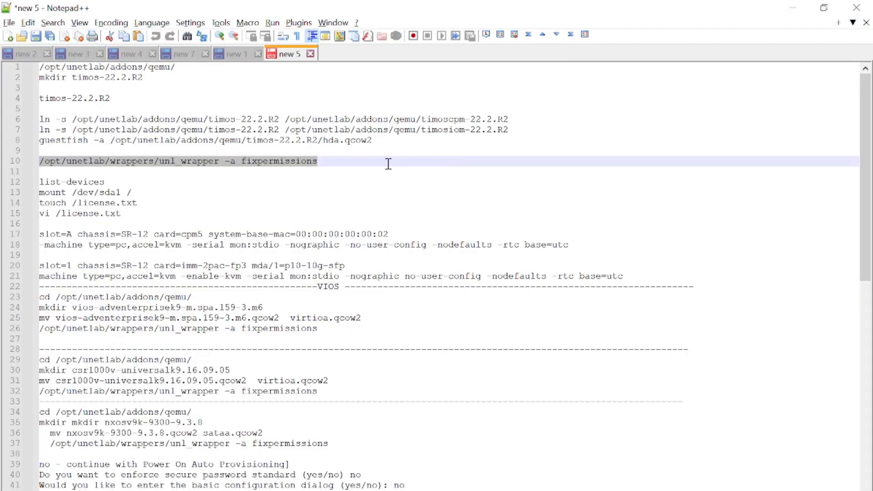
drag(39, 223, 438, 238)
Step: Replace the Timos Line with the copied one, ending system-base-mac in 00:00:00:00:00:01
key(alt+Tab)
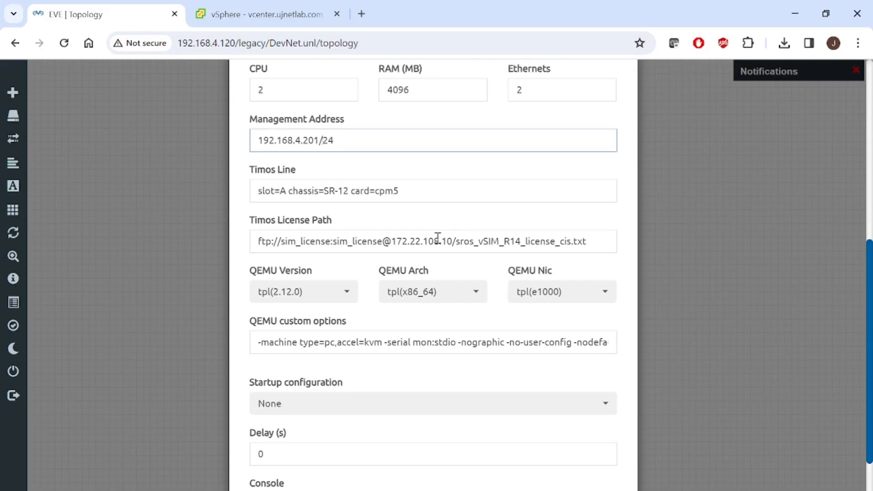
drag(411, 185, 134, 199)
text(slot=A chassis=SR-12 card=cpm5 system-base-mac=00:00:00:00:00:02)
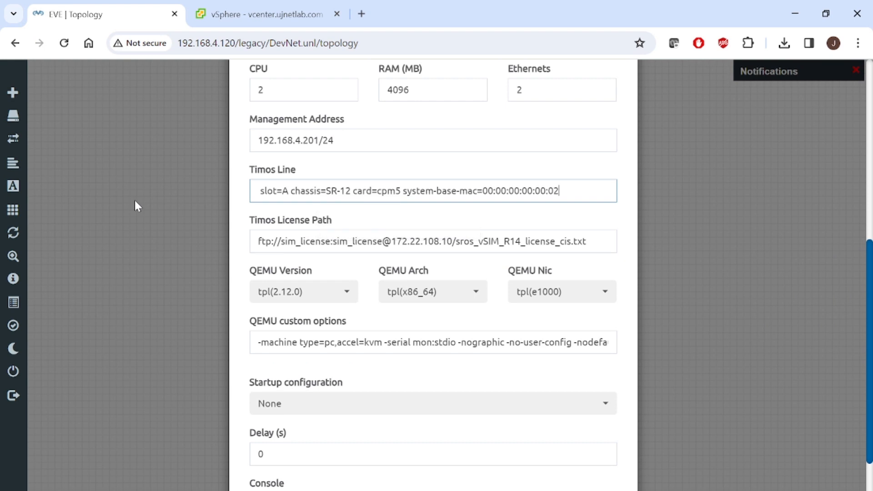
key(BackSpace)
text(1)
Step: Set the Timos License Path to cf3:\license.txt
drag(447, 241, 265, 235)
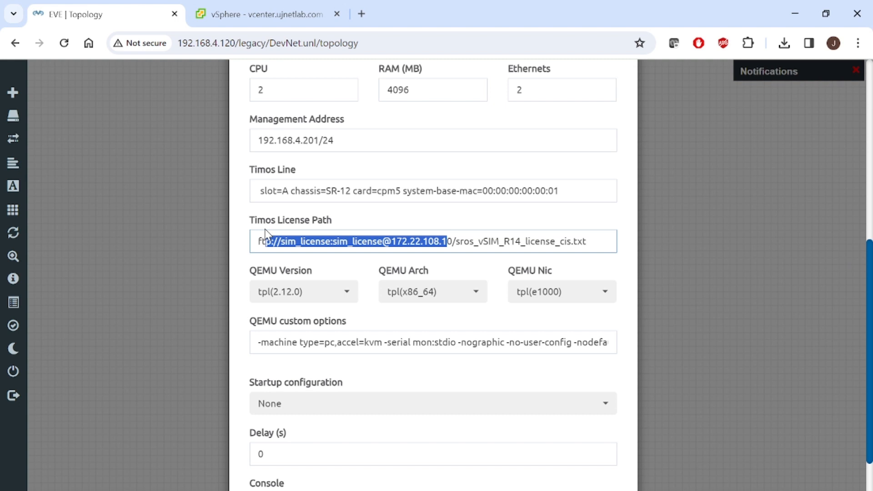
key(BackSpace)
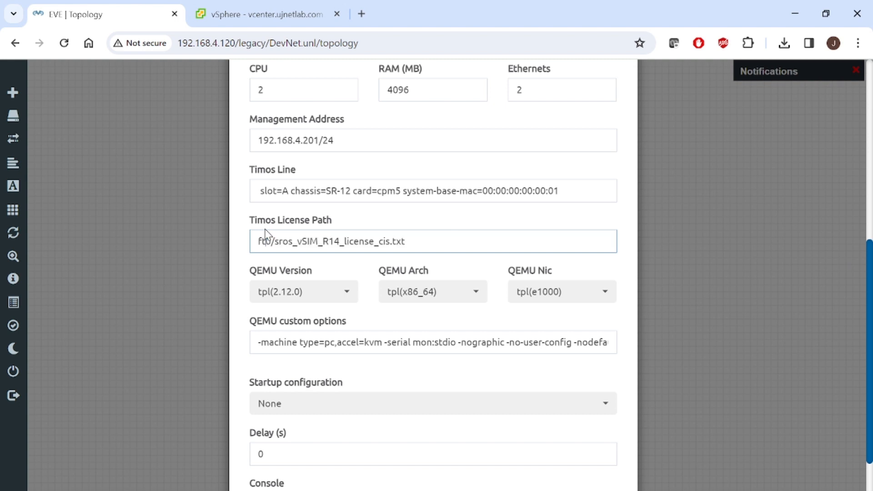
key(ctrl+a)
key(BackSpace)
text(cf)
key(Down)
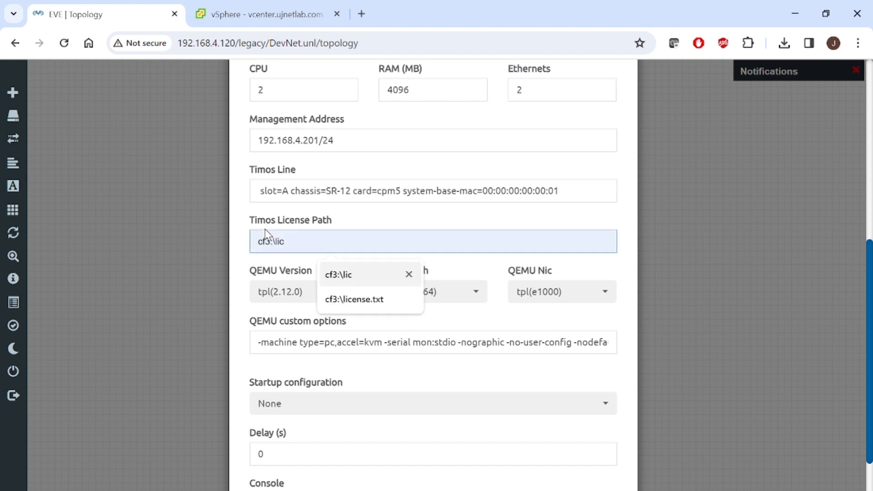
key(Down)
key(Return)
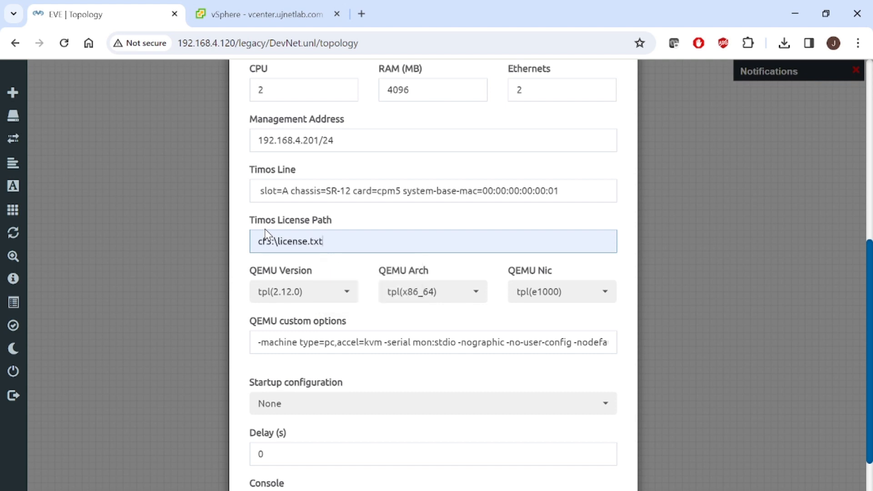
Step: Choose virtio-net-pci as QEMU Nic and copy the QEMU options line from the notes
click(576, 306)
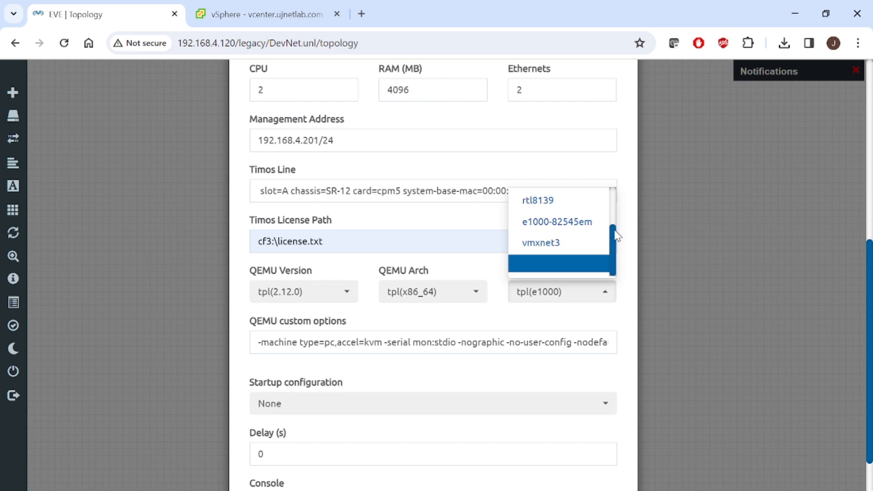
drag(613, 234, 613, 197)
click(574, 199)
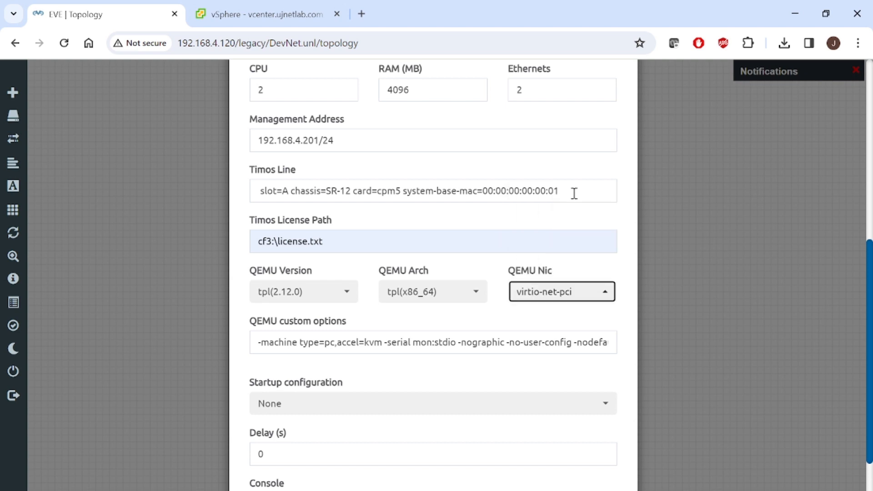
key(alt+Tab)
click(583, 243)
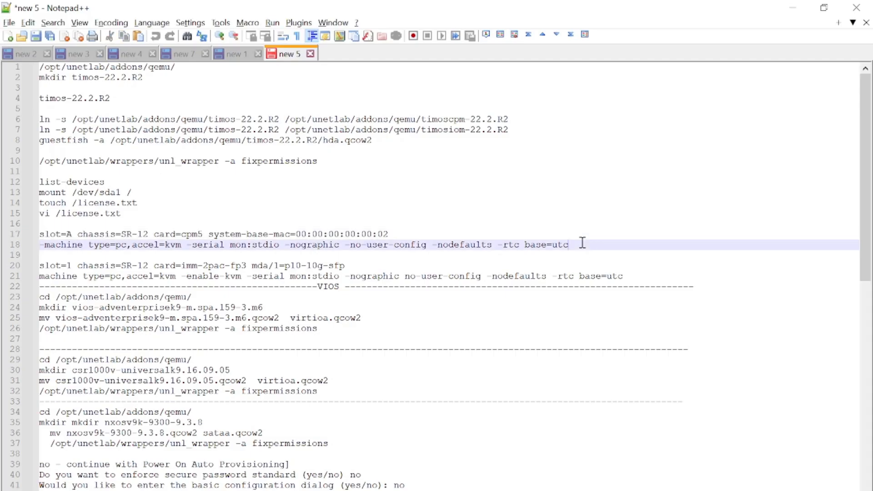
key(shift+Home)
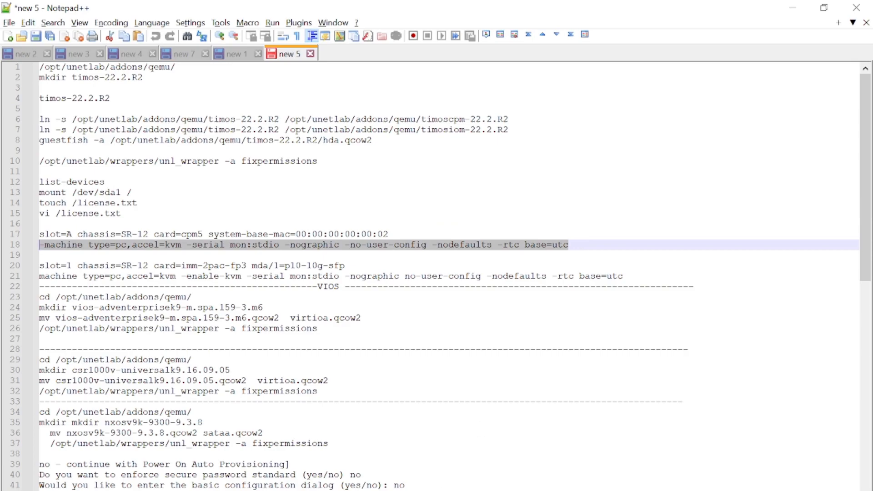
key(alt+Tab)
Step: Replace the QEMU custom options with the copied line and save the 7750SR_CPM node
click(441, 337)
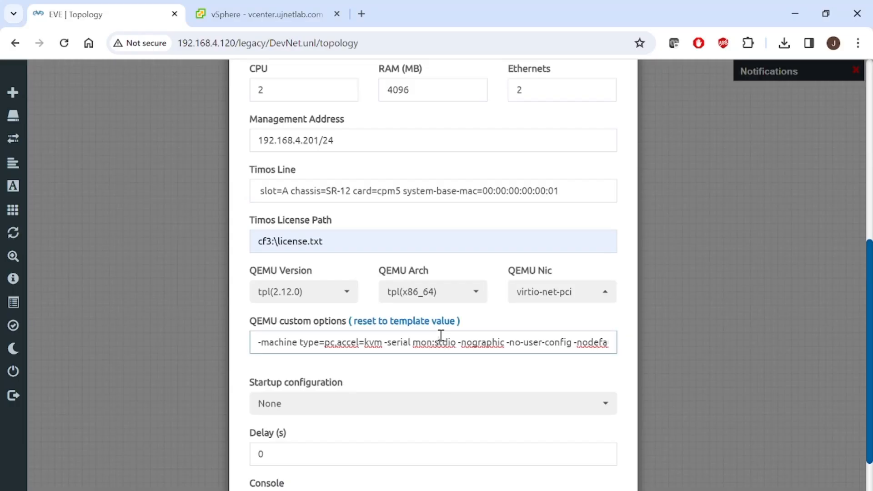
key(ctrl+a)
key(ctrl+c)
key(BackSpace)
key(ctrl+v)
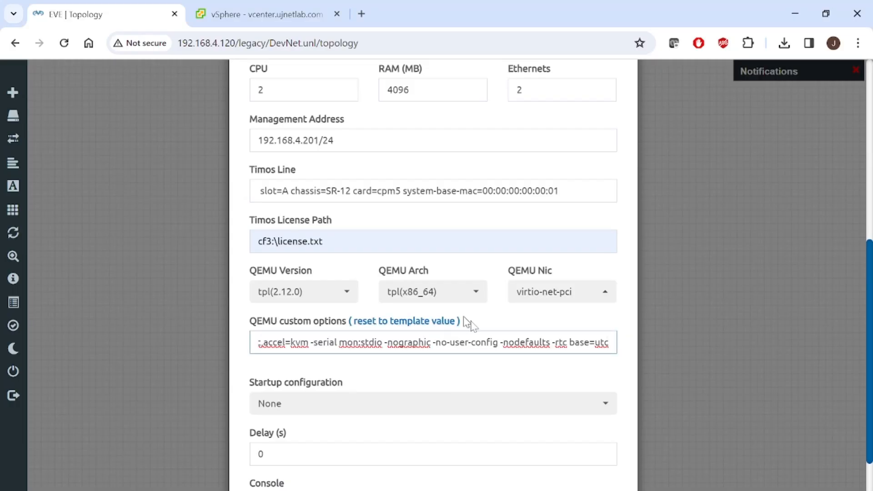
drag(870, 381, 870, 438)
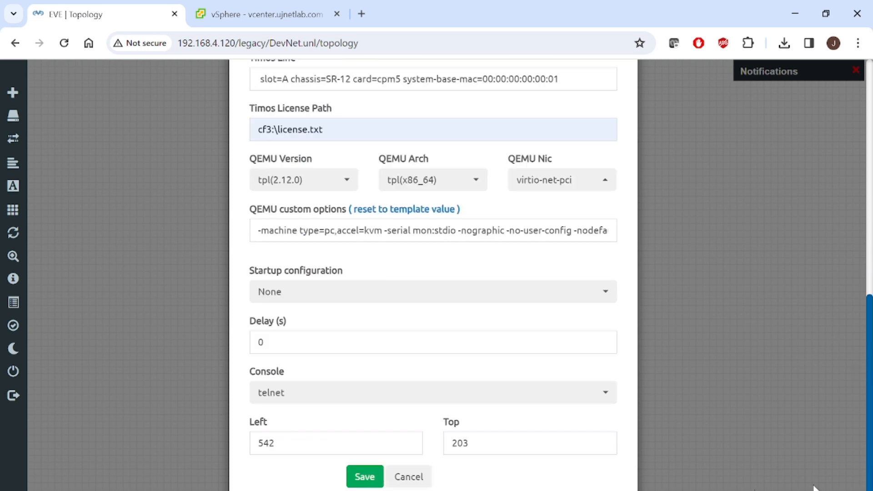
click(357, 476)
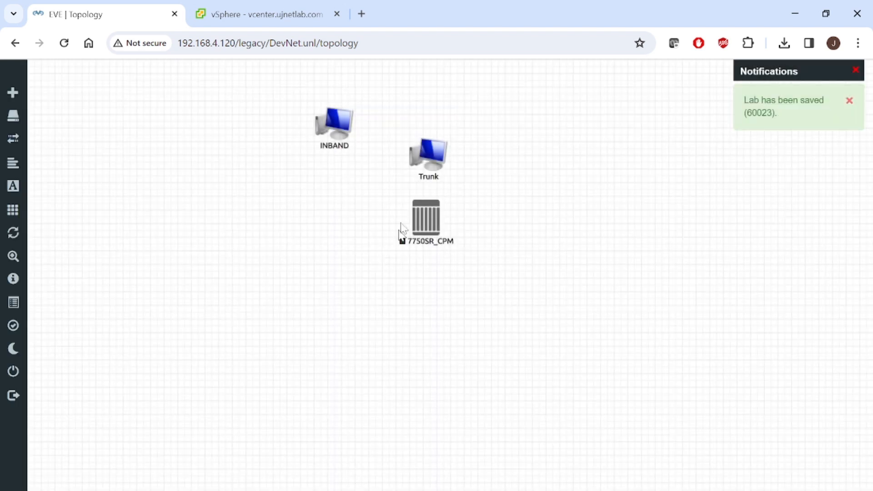
Step: Move the 7750SR_CPM node down-left and bring up the Adding Nokia Image slide
drag(426, 217, 261, 253)
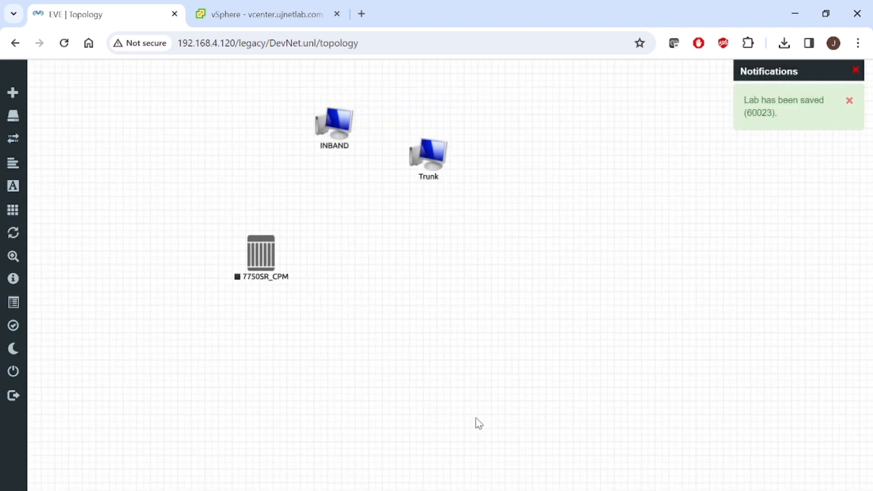
mouse_move(519, 490)
click(563, 489)
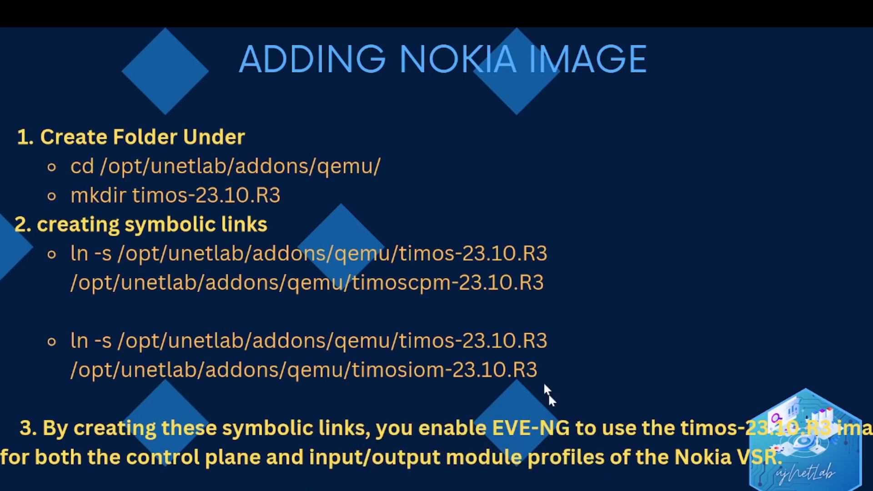
Step: Advance the slide show to the steps 8–12 slide, then return to the EVE-NG lab
key(Left)
key(Right)
key(Right)
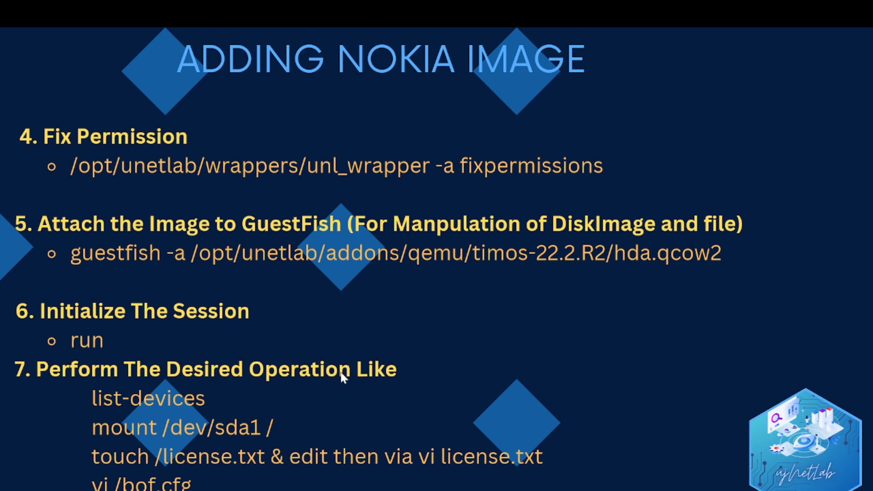
key(Right)
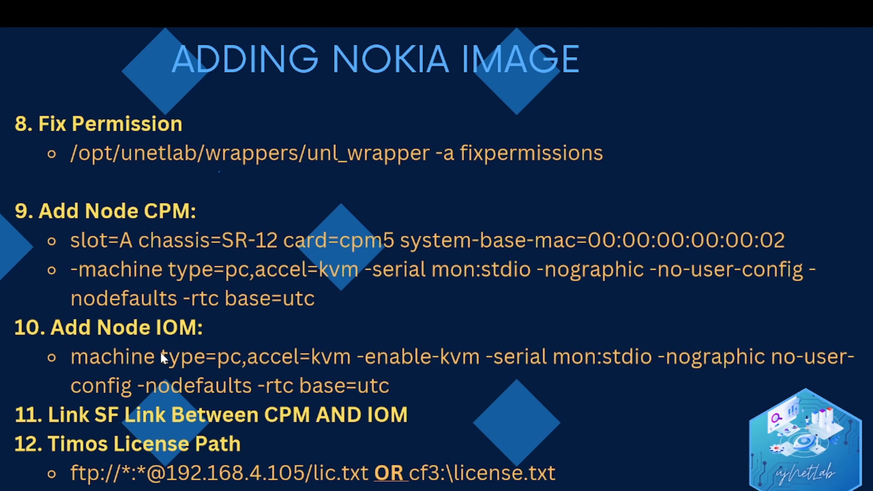
key(alt+Tab)
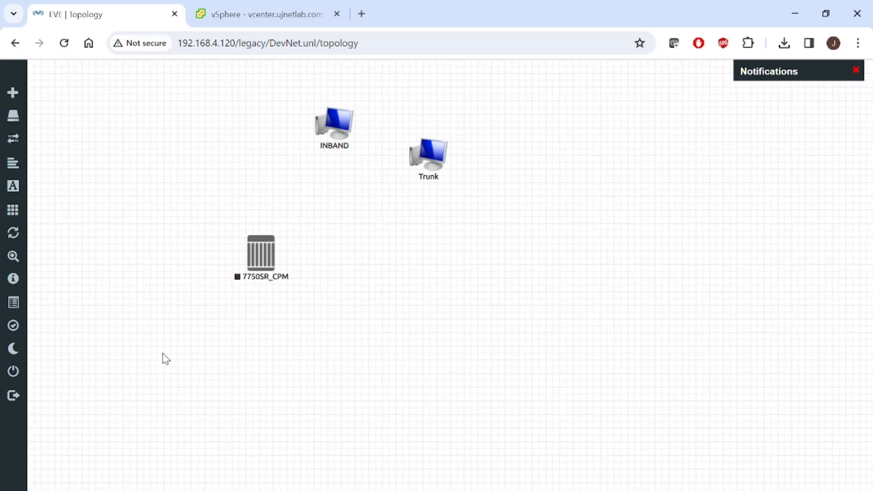
Step: Add a new node to the lab using the Nokia 7750 IOM template
right_click(451, 237)
click(485, 267)
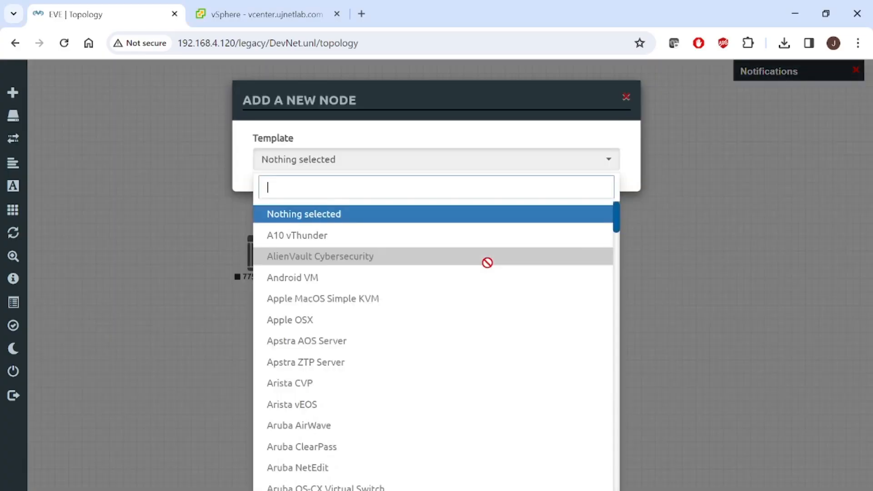
text(77)
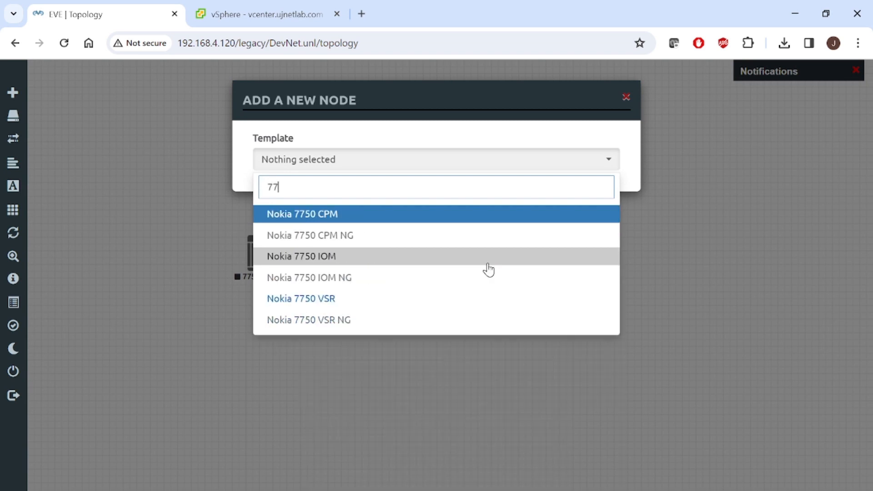
click(332, 259)
drag(869, 252, 869, 414)
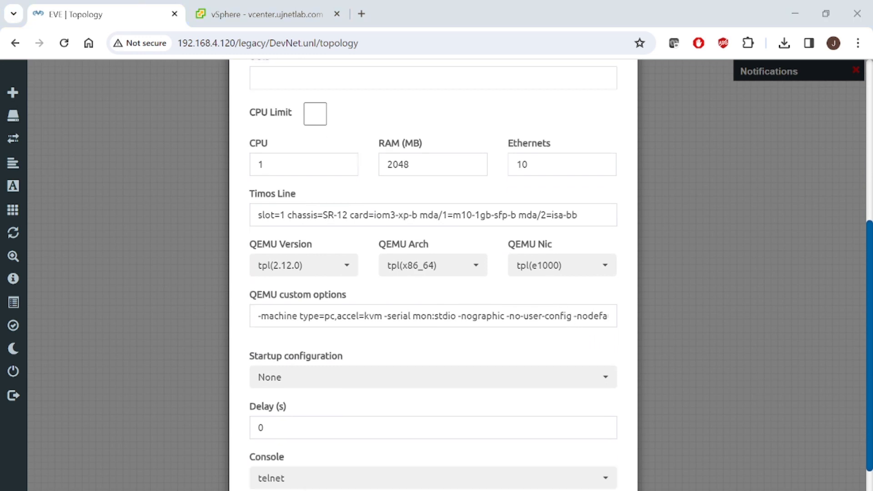
Step: Select line 21's IOM machine options in the Notepad++ notes
key(alt+Tab)
click(634, 280)
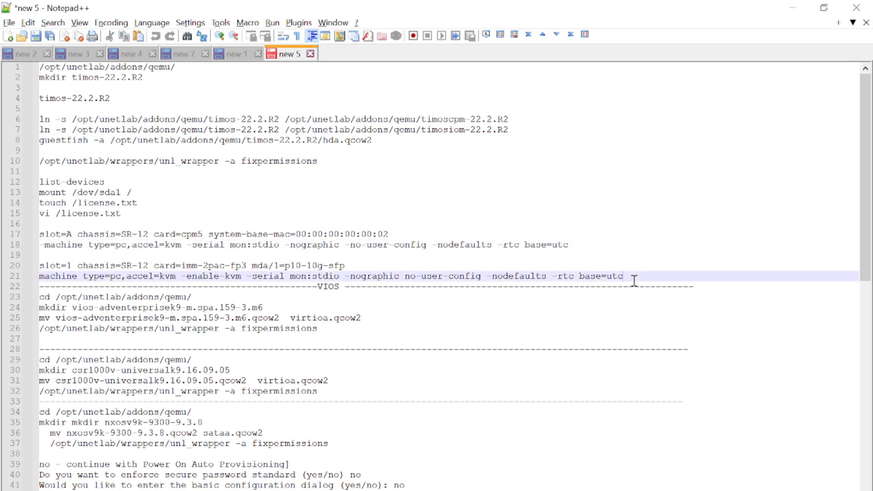
key(shift+Home)
key(ctrl+c)
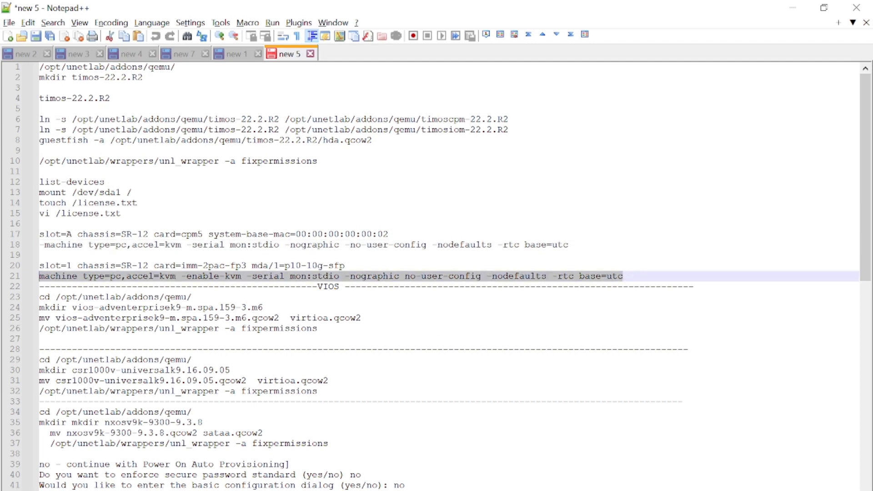
key(alt+Tab)
Step: Replace the QEMU custom options with the copied IOM machine options
click(477, 316)
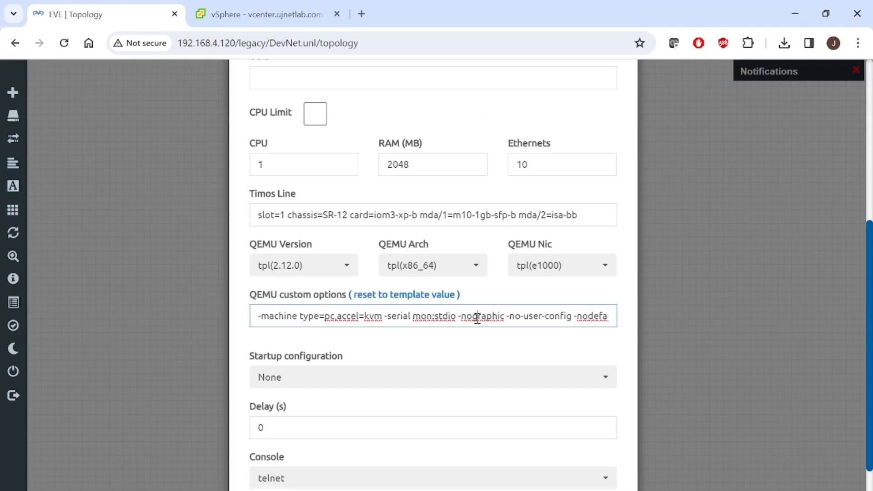
key(ctrl+a)
key(BackSpace)
key(ctrl+v)
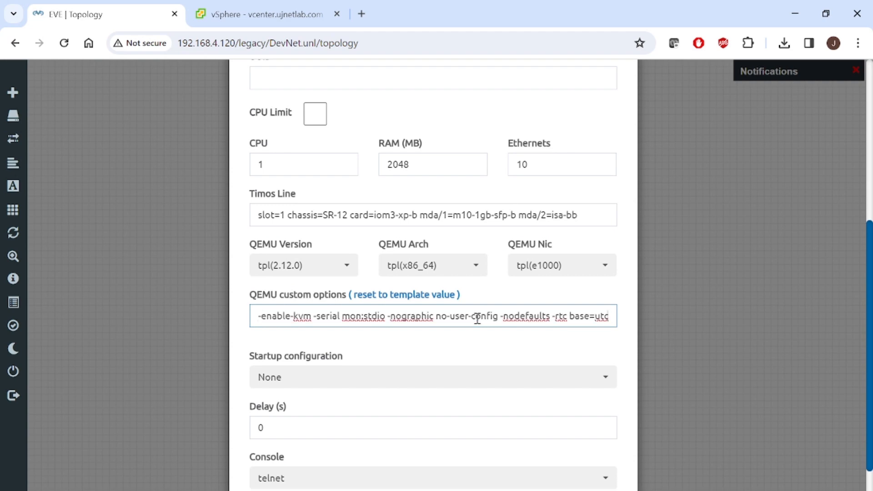
Step: Set the Timos Line to line 20's card=imm-2pac-fp3 mda/1=p10-10g-sfp text and save the node
key(alt+Tab)
click(366, 260)
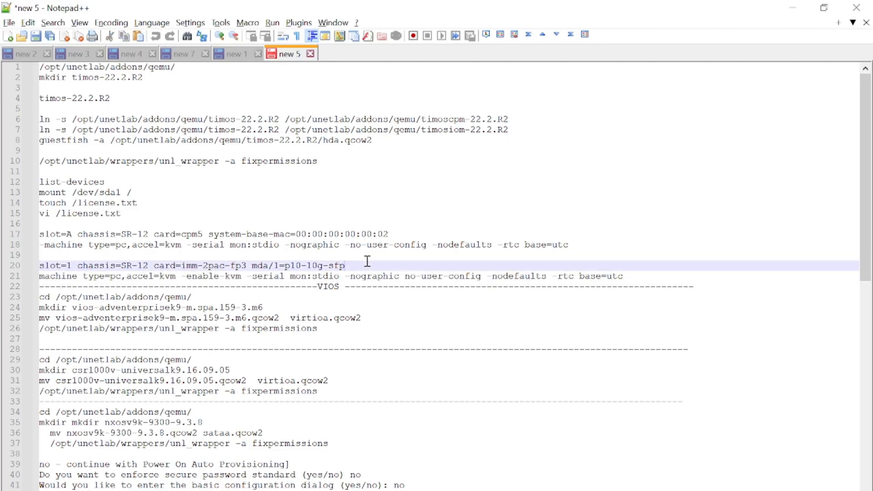
key(shift+Home)
key(ctrl+c)
key(alt+Tab)
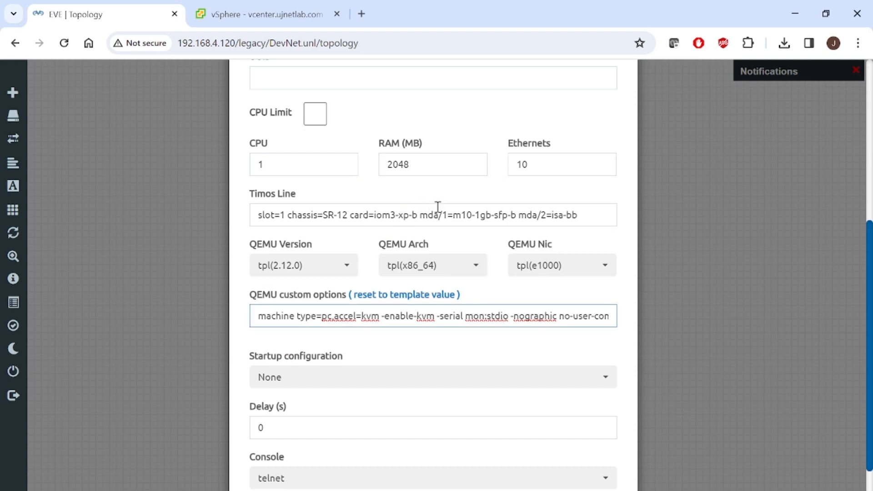
click(594, 214)
key(ctrl+a)
key(ctrl+v)
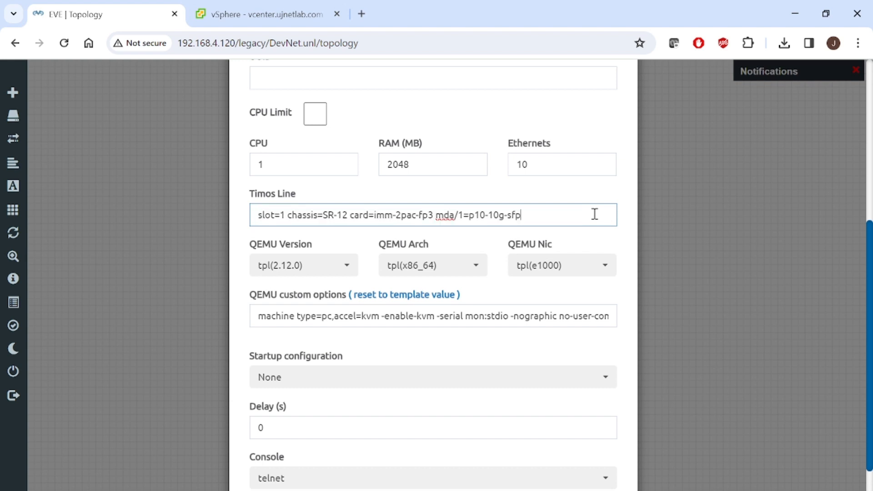
scroll(868, 359, down, 2)
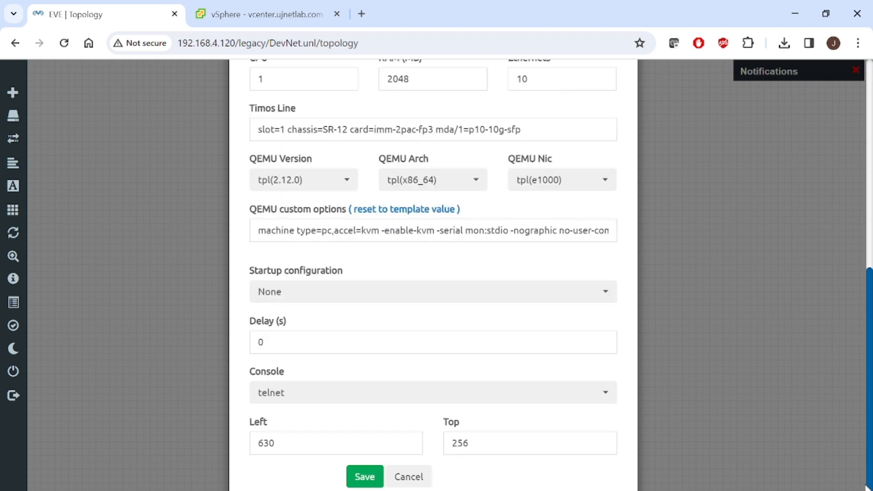
click(367, 481)
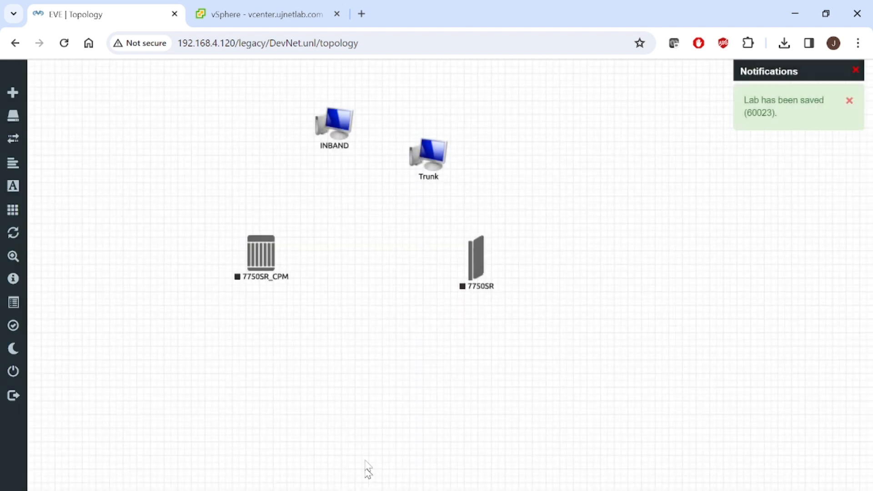
Step: Link the 7750SR node to INBAND on 1/1/1 and to Trunk on 1/1/2
mouse_move(485, 257)
drag(485, 258, 340, 110)
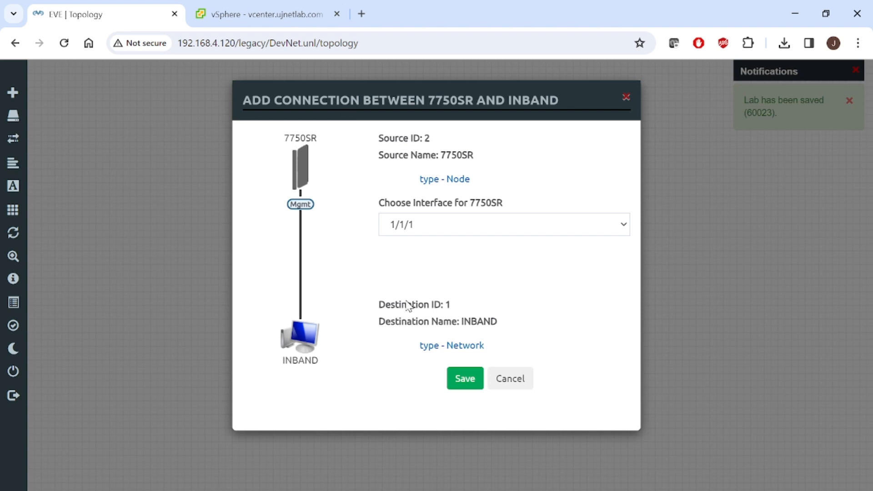
click(457, 385)
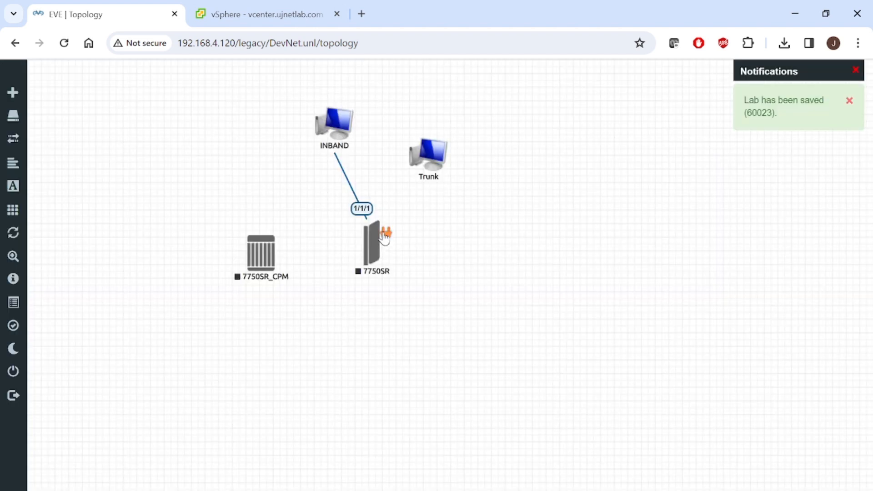
drag(386, 234, 435, 139)
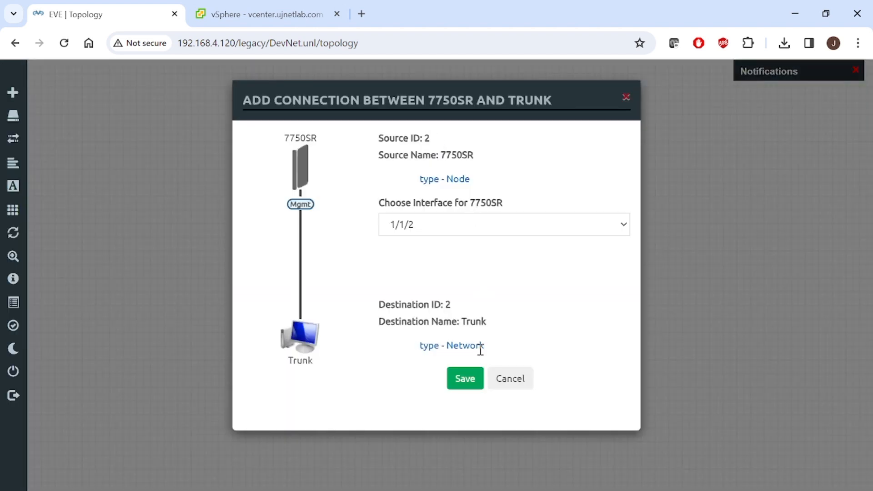
click(472, 387)
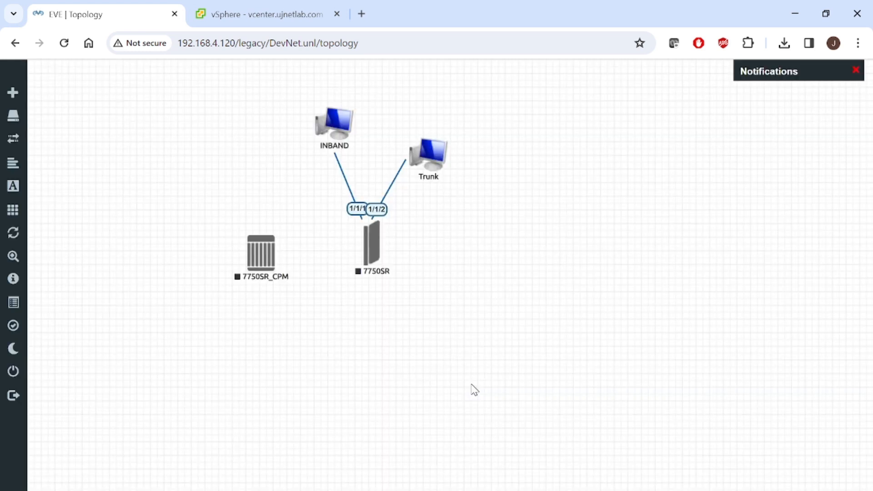
Step: Connect 7750SR to 7750SR_CPM with an SF-to-SF link
mouse_move(387, 237)
drag(387, 235, 282, 248)
click(447, 234)
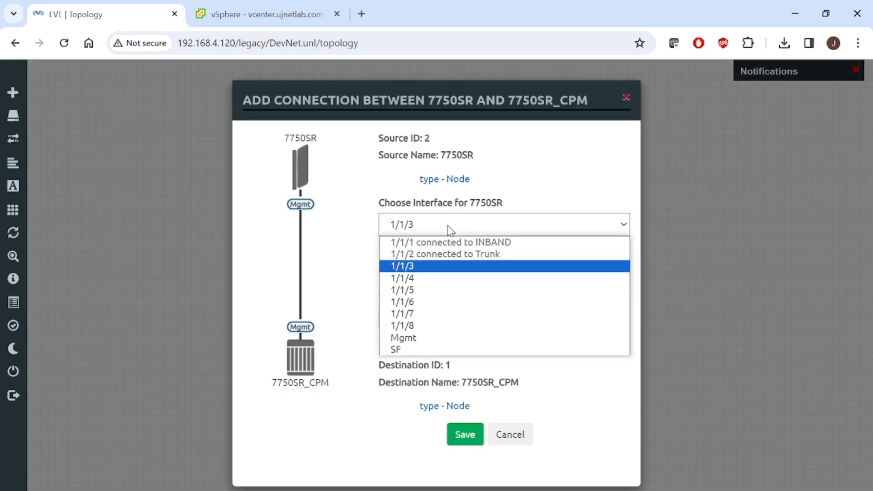
click(454, 350)
click(453, 326)
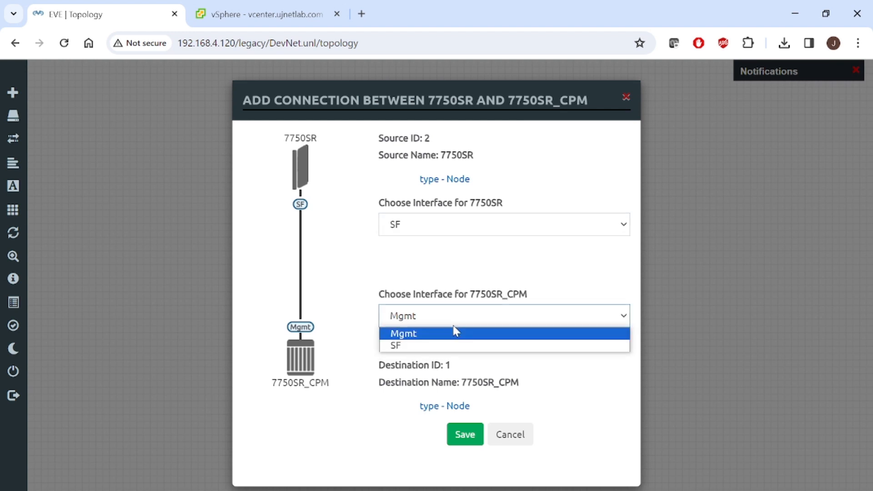
click(449, 348)
click(472, 439)
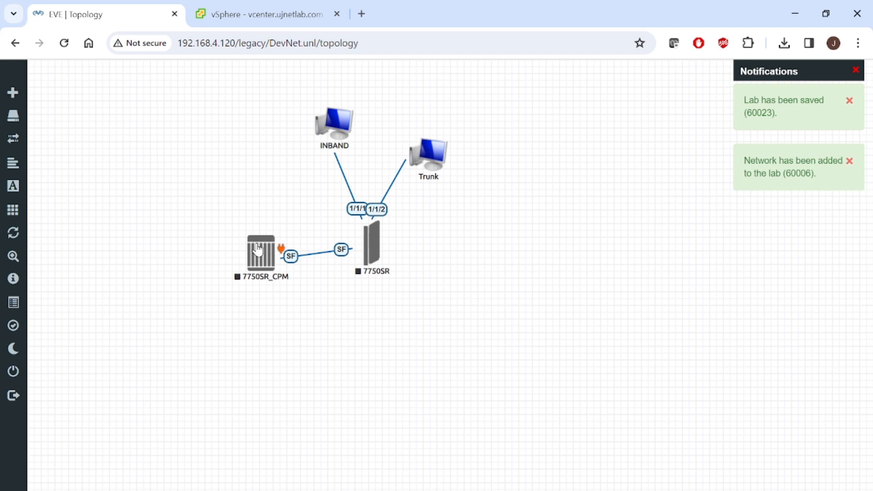
Step: Start the 7750SR_CPM and 7750SR nodes
right_click(264, 248)
click(292, 274)
right_click(383, 248)
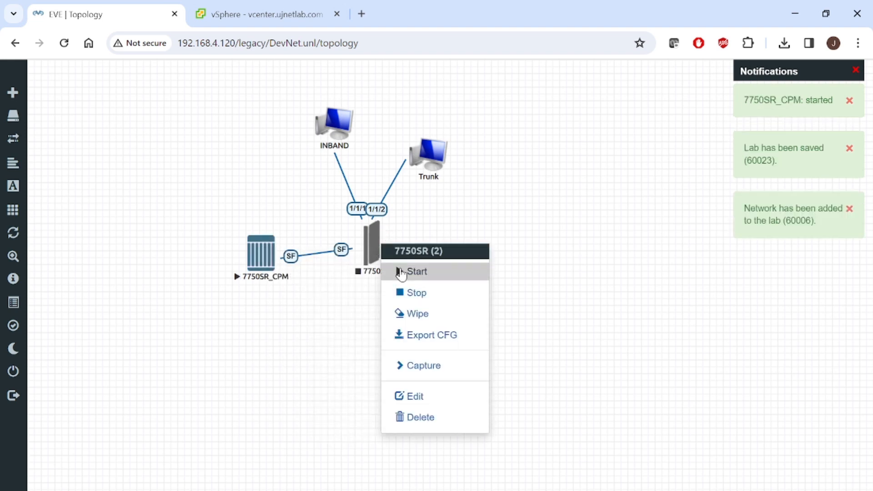
click(400, 271)
click(255, 259)
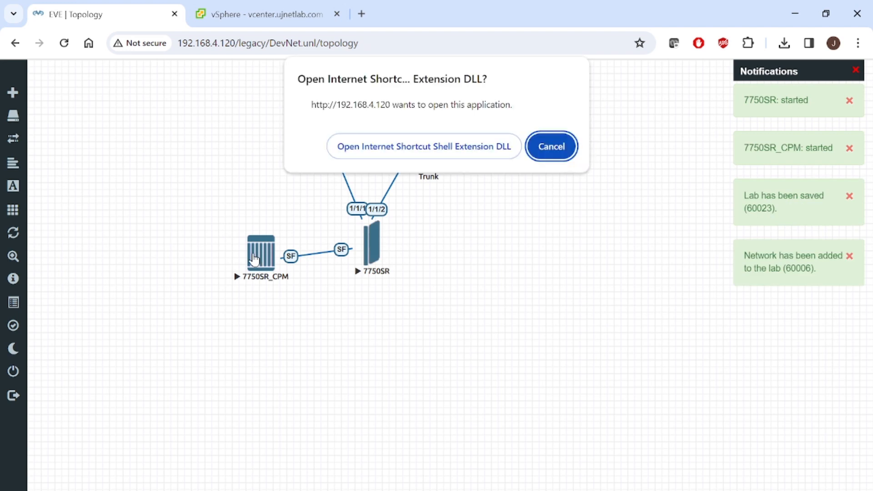
Step: Dismiss the dialog and launch Firefox from Windows search
click(555, 149)
key(super)
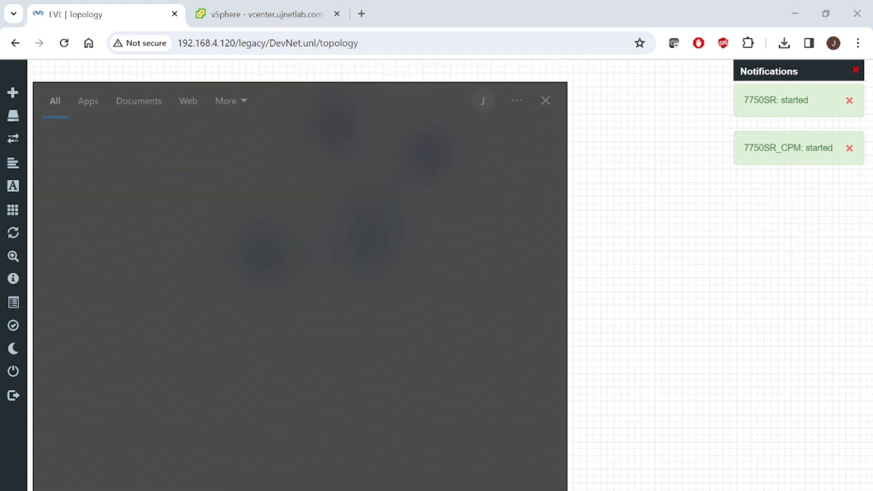
text(fire)
key(Return)
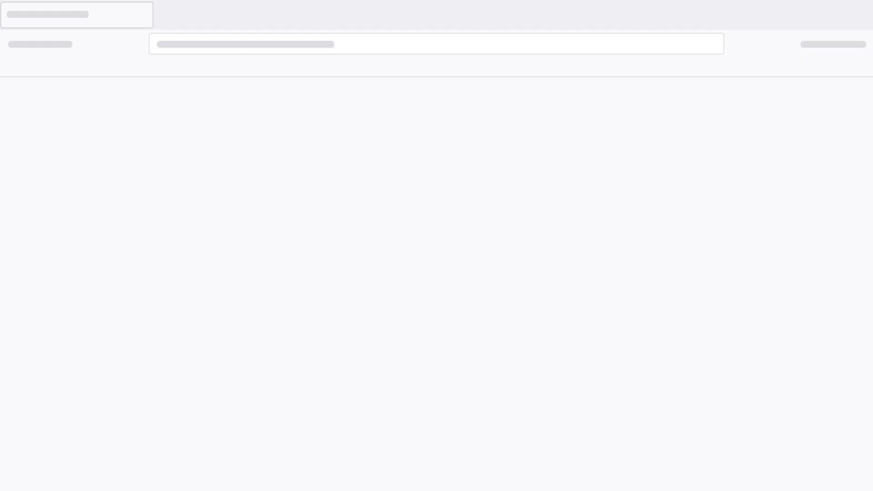
Step: Sign in to EVE at 192.168.4.120 and open the 7750SR_CPM console
text(192.168.4.120/)
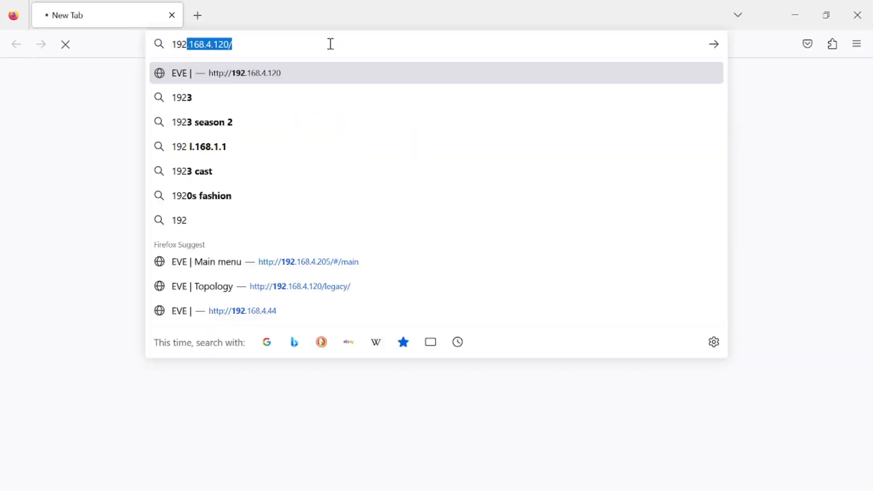
key(Return)
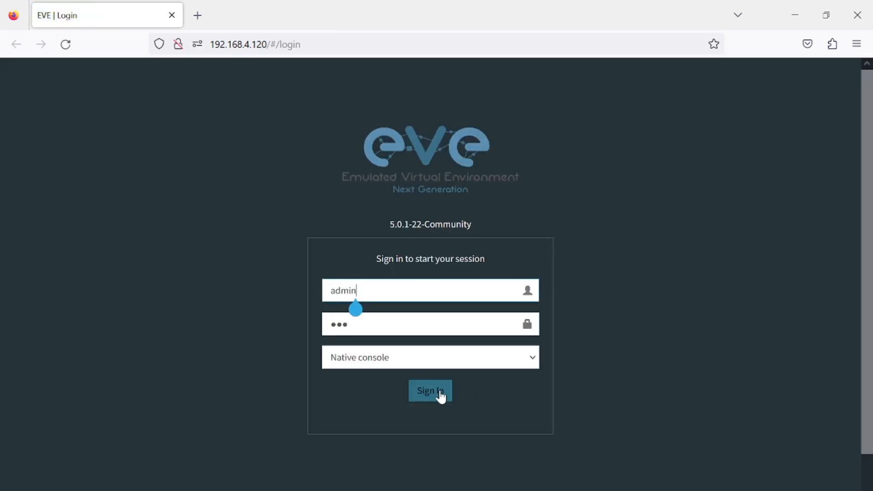
click(440, 395)
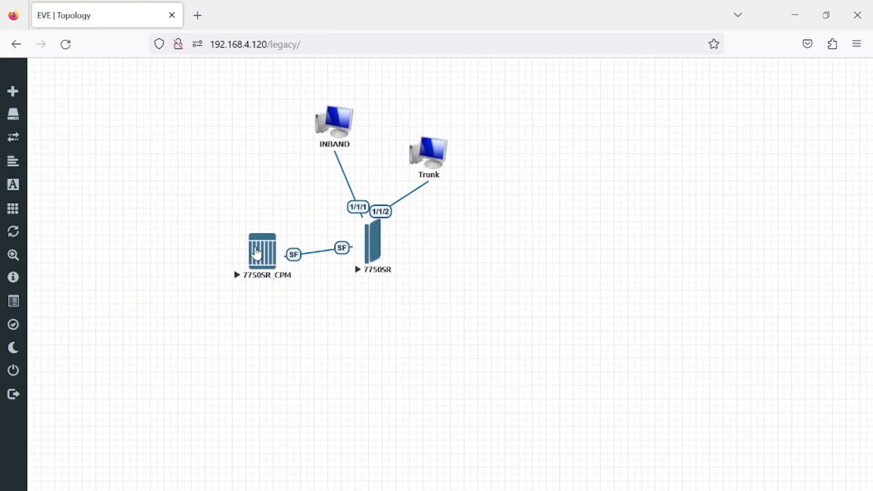
click(255, 254)
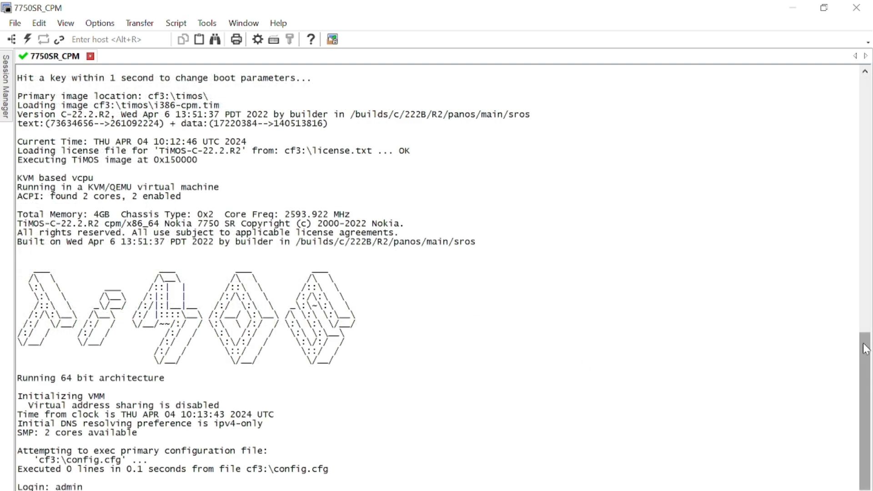
Step: Log in to the booted 7750SR_CPM console and type configure at the A:vSIM# prompt
drag(866, 349, 847, 357)
text(admin)
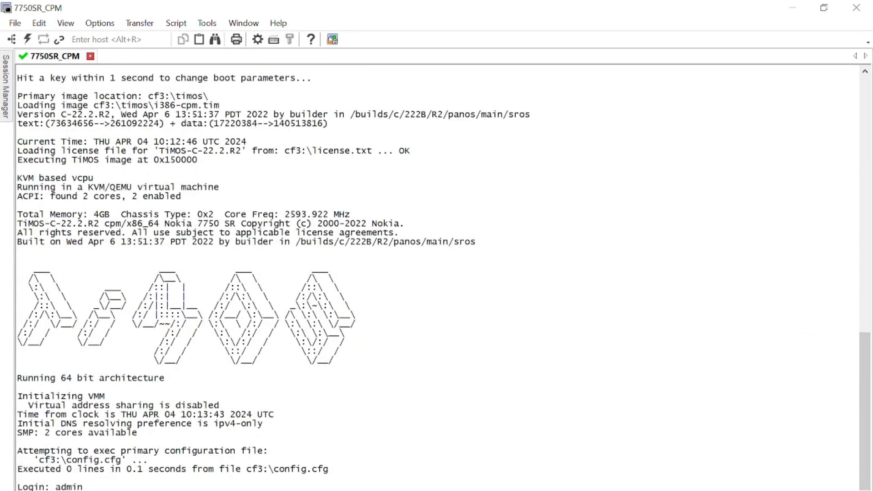
key(Return)
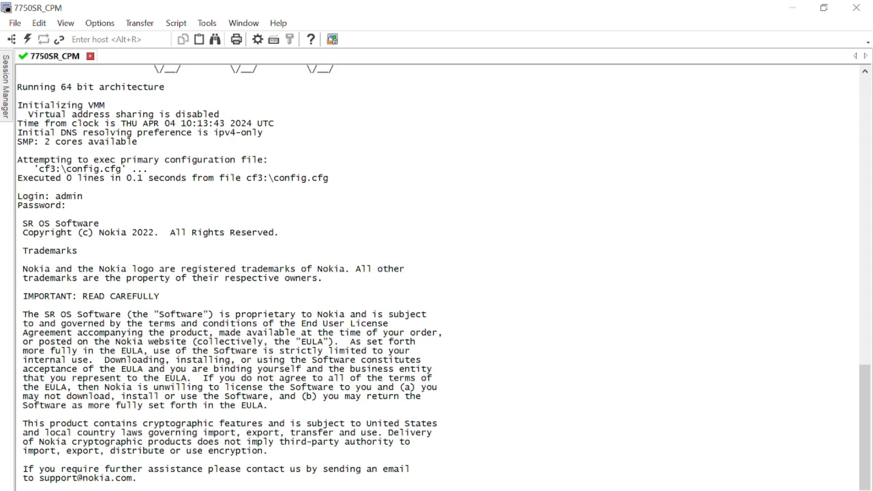
text(configure)
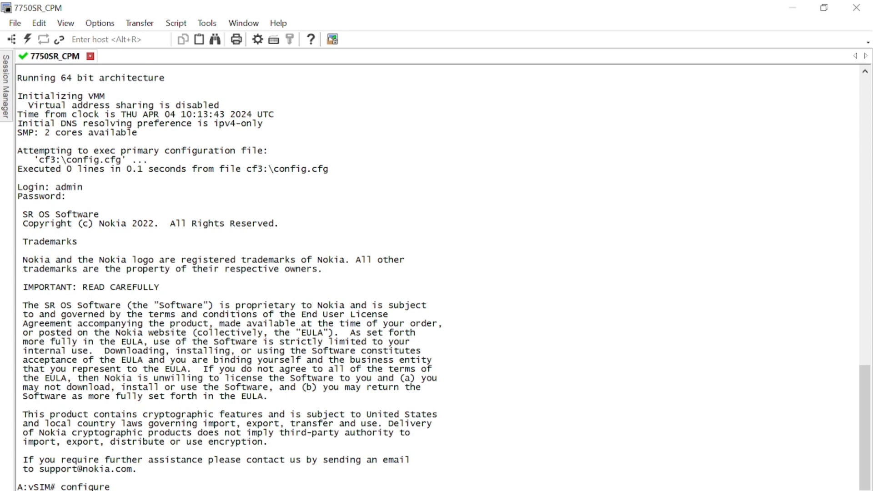
Step: Enter configuration mode and run show card and show port
key(Return)
text(show card)
key(Return)
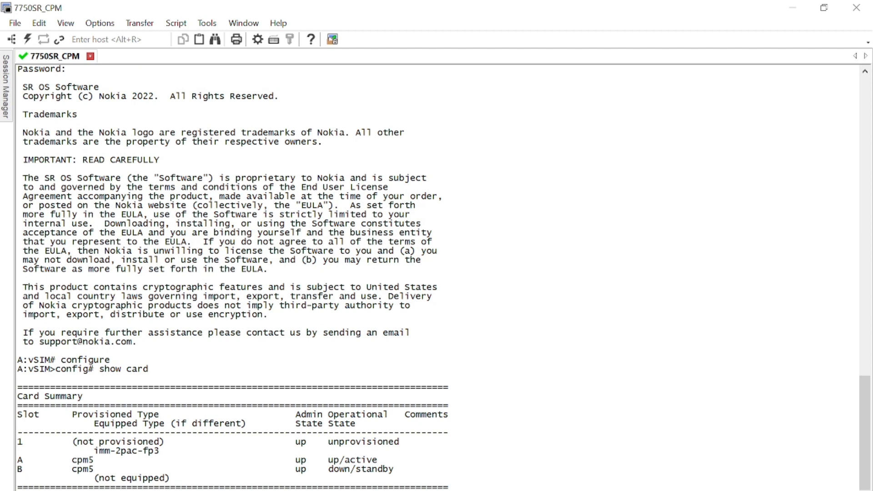
text(show port)
key(Return)
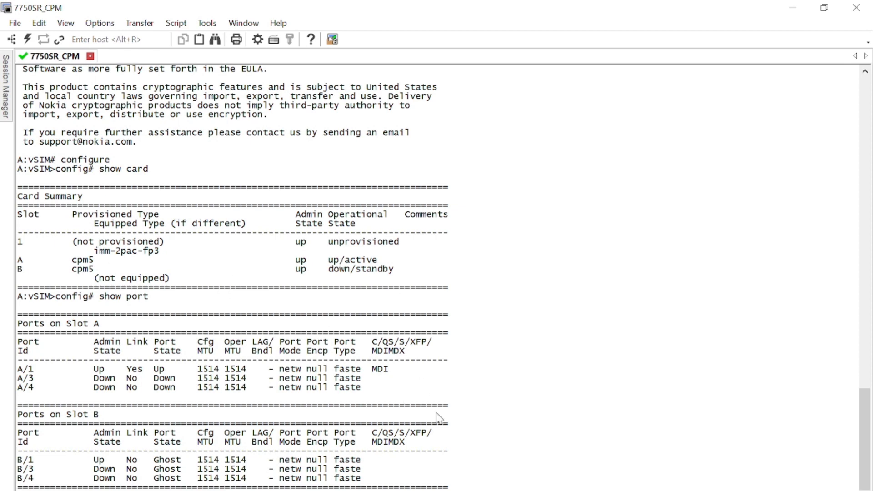
Step: Paste the config provisioning sfm 1 m-sfm5-12, card 1 imm-2pac-fp3 and mda p10-10g-sfp
right_click(560, 479)
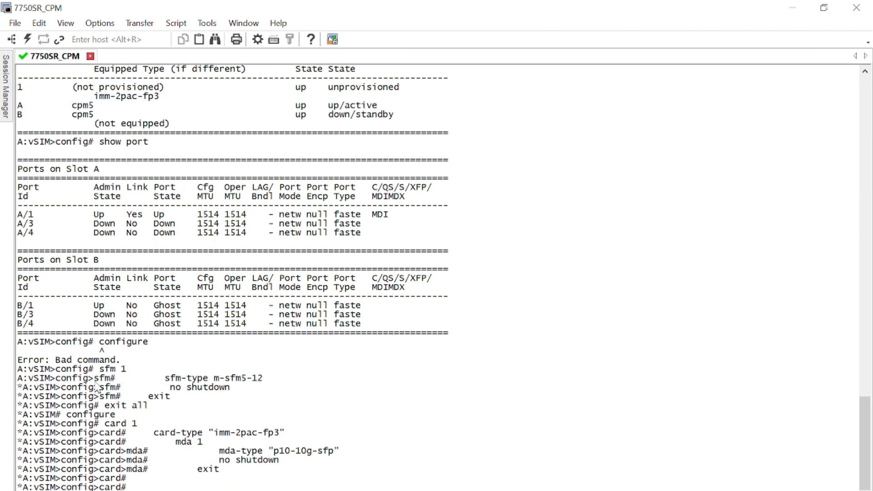
drag(160, 381, 273, 381)
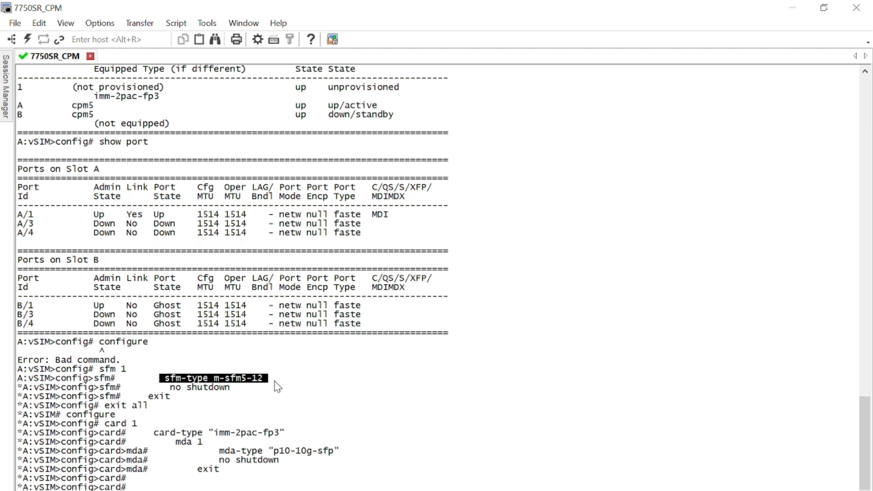
drag(285, 434, 275, 458)
click(340, 453)
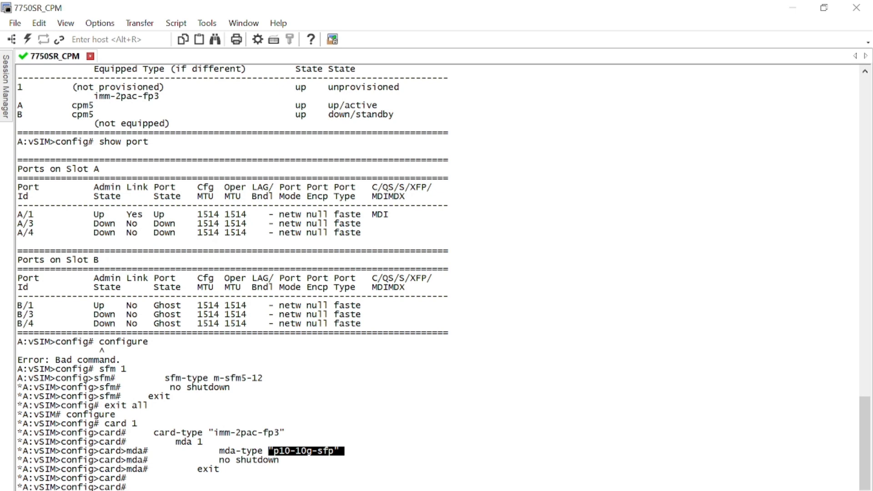
Step: Exit to the root prompt and run show port to confirm ports 1/1/1–1/1/6
key(Return)
text(exit)
key(Return)
key(Return)
key(Return)
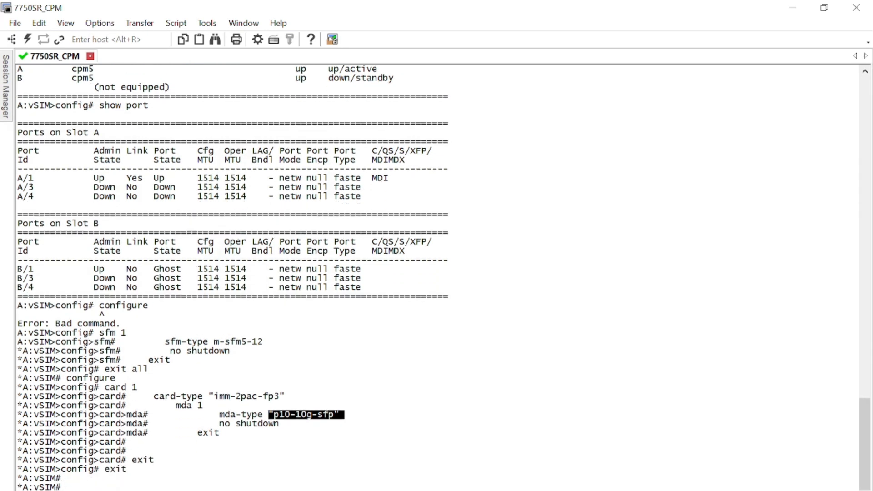
text(show port)
key(Return)
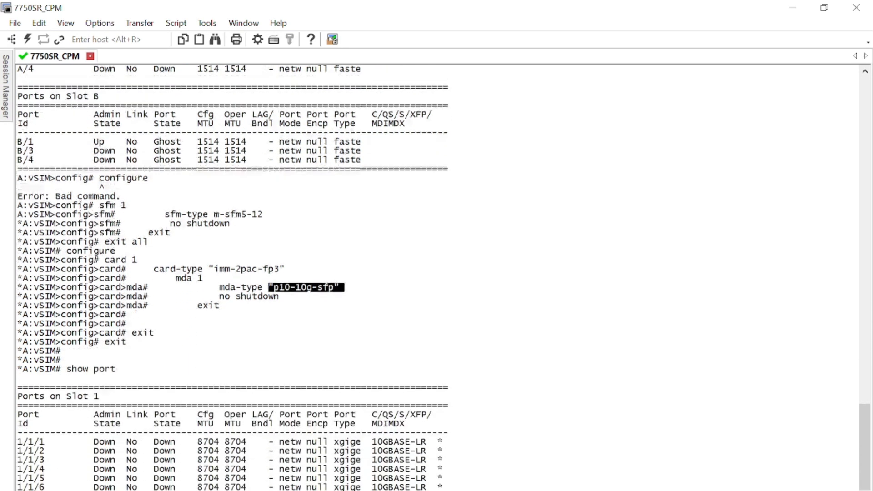
Step: Set port 1/1/1 to hybrid ethernet mode with dot1q encapsulation and no shutdown
key(Return)
key(Return)
key(Return)
key(Return)
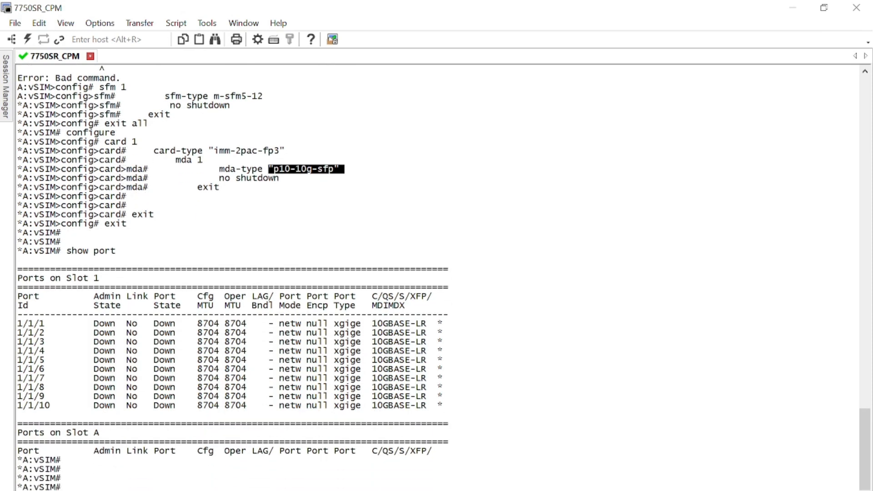
text(configure port 1/1/1)
key(Return)
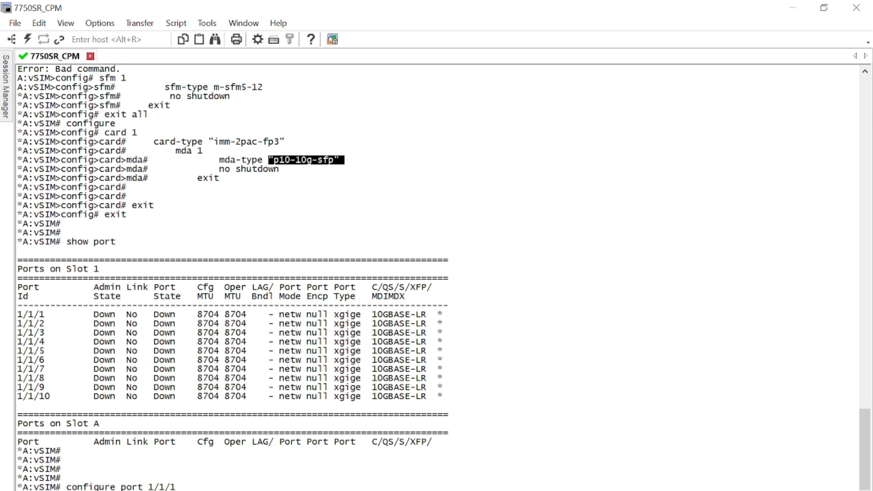
text(ethernet mode hybrid)
key(Return)
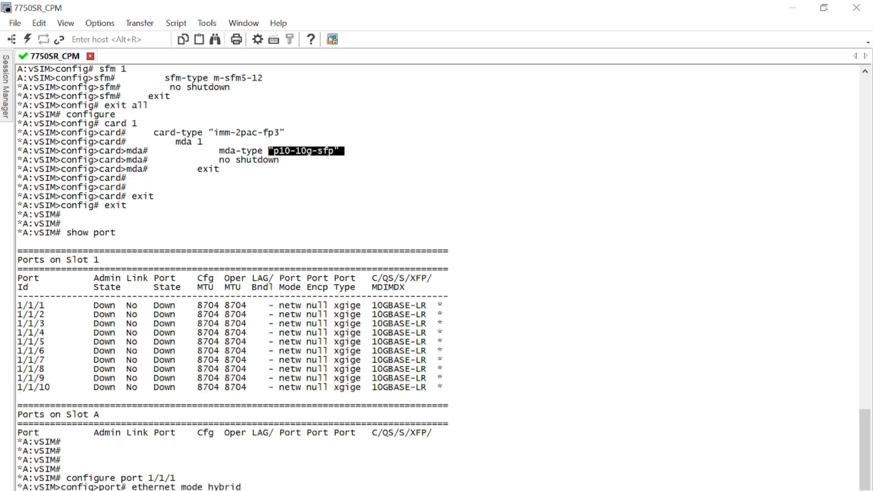
text(ethernet encap-type dot1q)
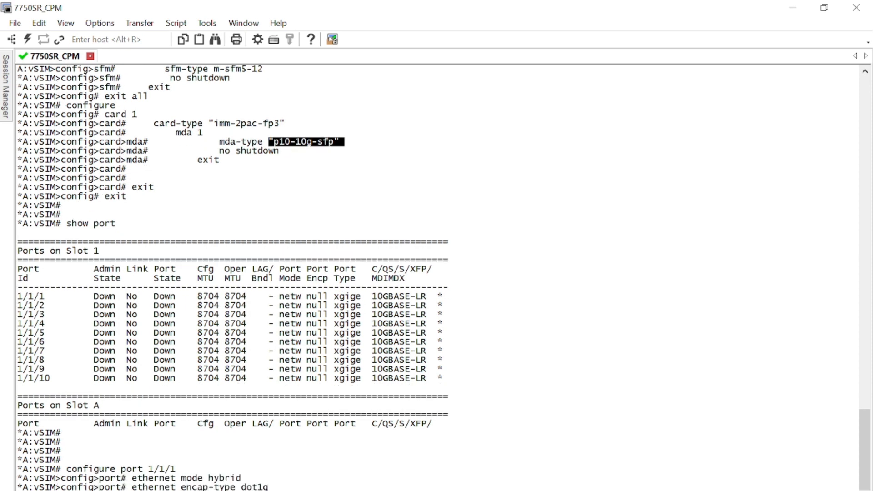
key(Return)
text(no shutdown)
key(Return)
text(back)
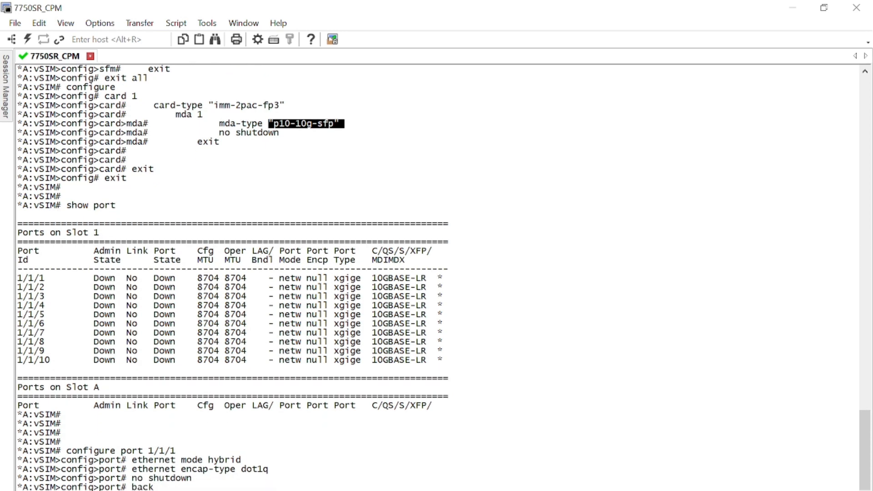
Step: Configure port 1/1/2 with ethernet mode hybrid and dot1q encapsulation
key(Return)
text(port 1/1/2)
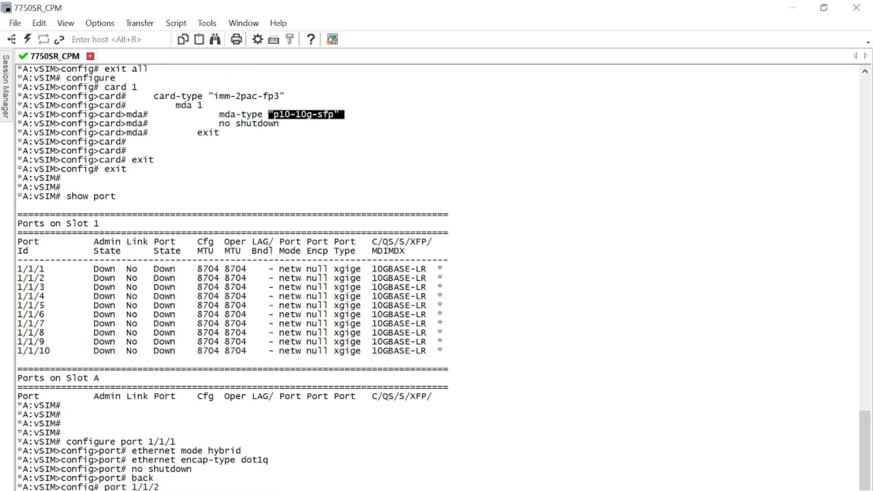
key(Return)
text(ethernet mode hybrid)
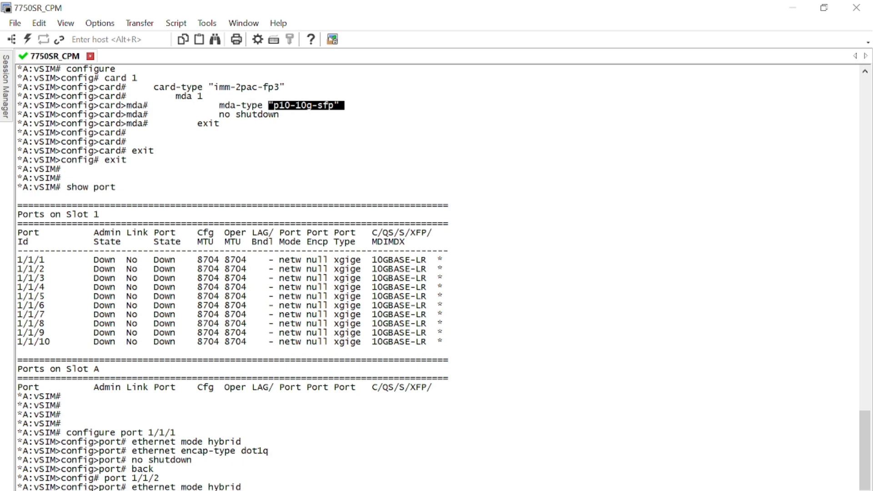
key(Return)
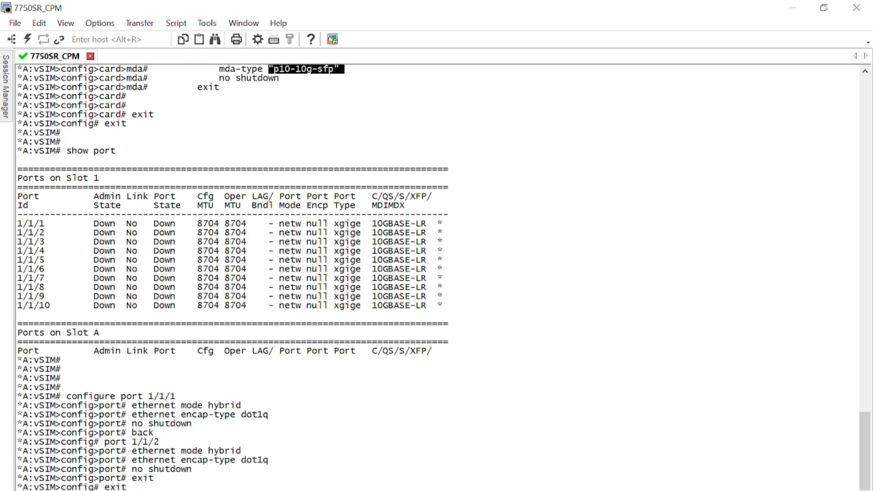
Step: Check the EVE topology links, then begin configuring router interface INBAND
key(alt+Tab)
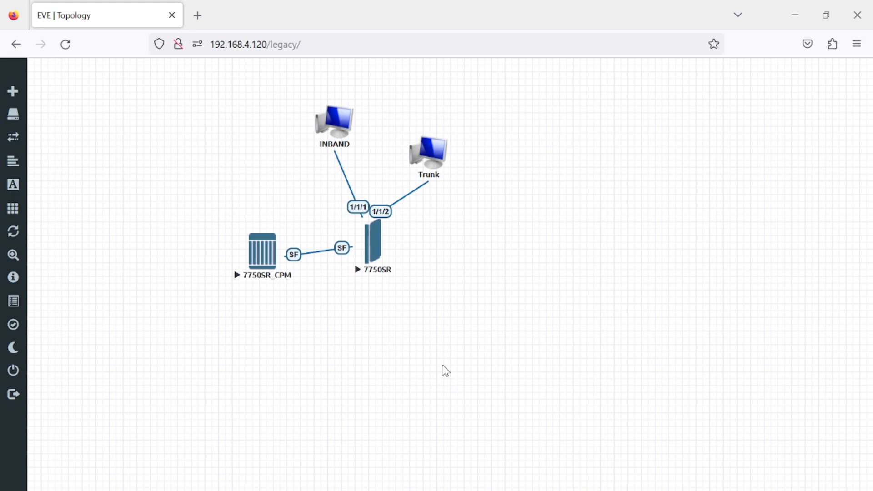
key(alt+Tab)
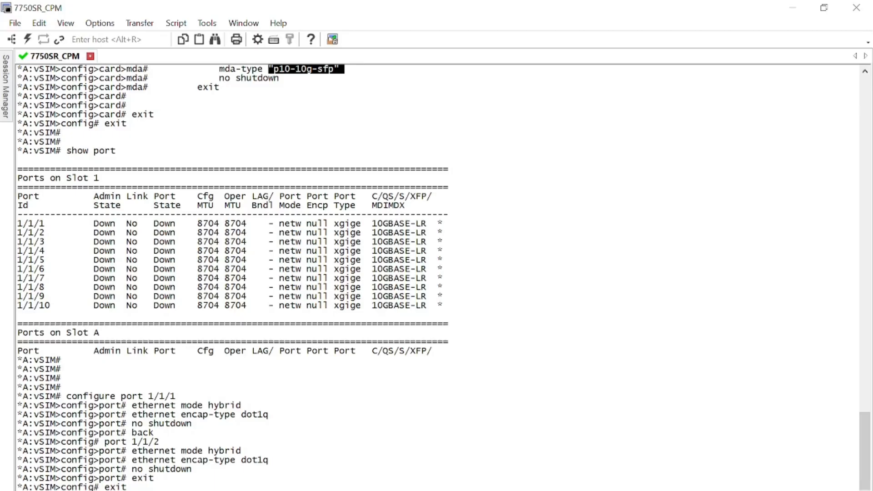
key(Return)
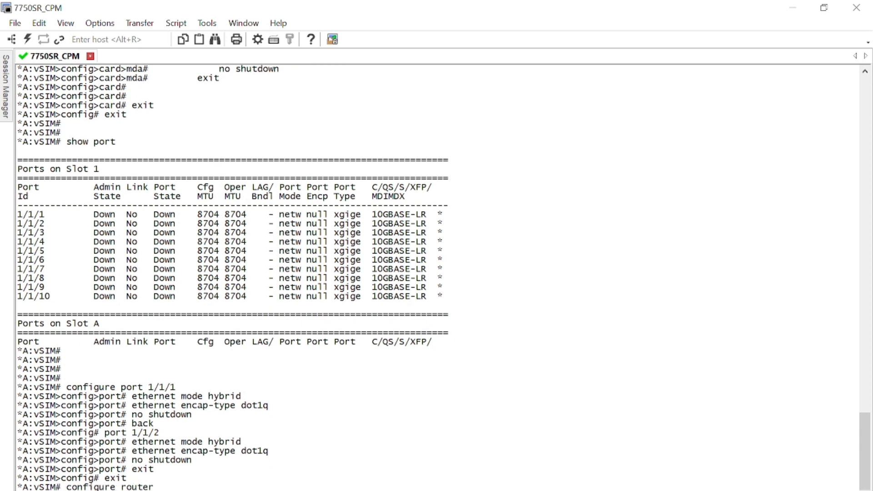
key(Return)
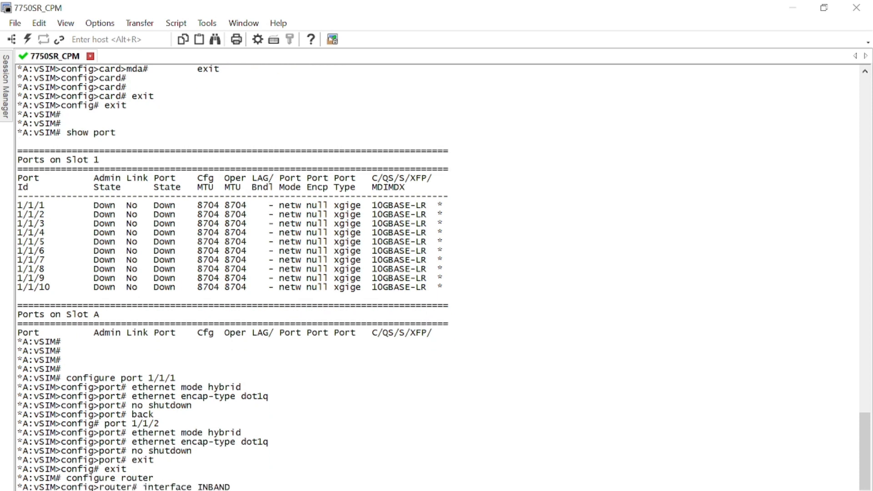
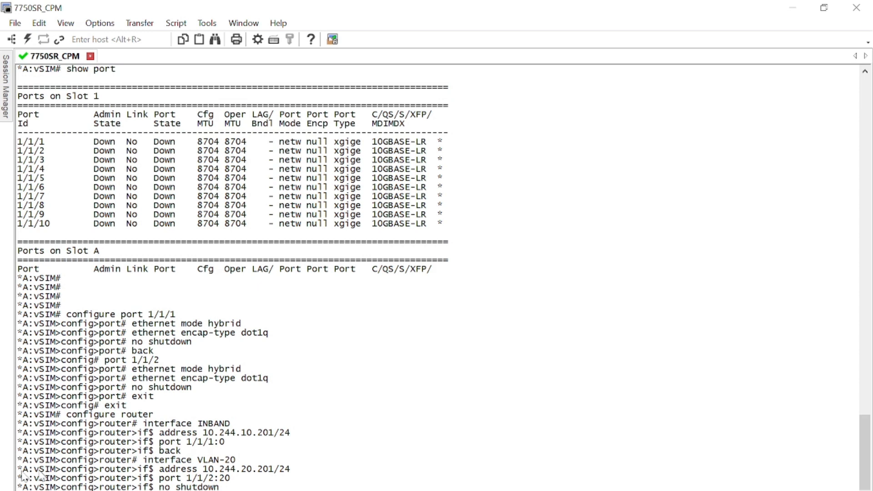
Step: Highlight INBAND and port 1/2 in the router output, then bring the Topology diagram forward
drag(198, 424, 219, 443)
drag(197, 479, 214, 479)
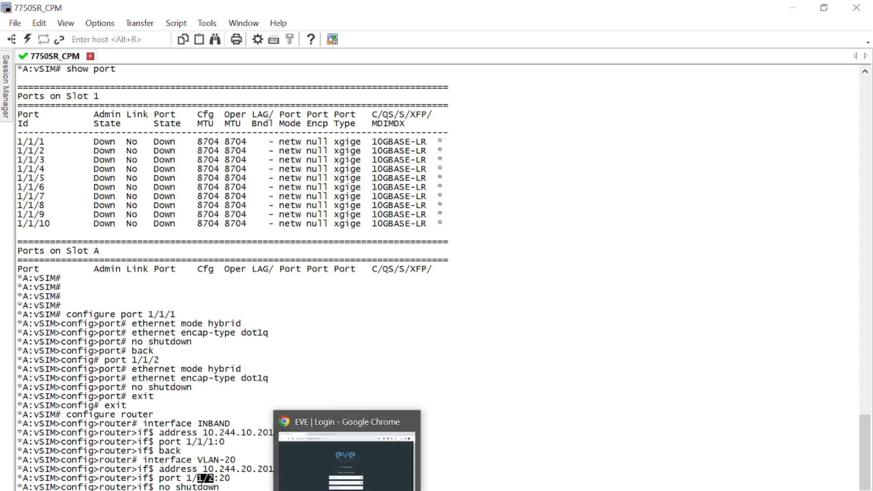
click(515, 490)
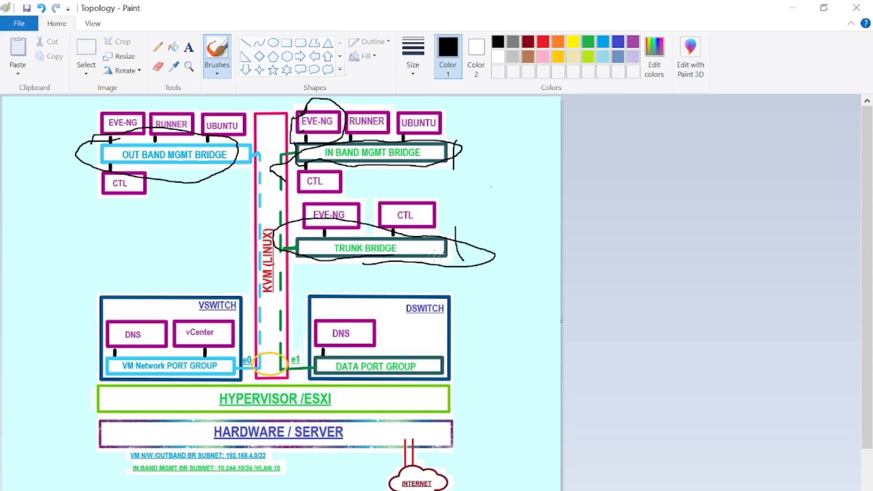
Step: Replace the black scribbles near TRUNK BRIDGE with a red circle around IN BAND MGMT BRIDGE
mouse_move(411, 262)
mouse_down()
mouse_move(442, 251)
mouse_move(367, 229)
mouse_move(282, 234)
mouse_move(444, 268)
mouse_move(367, 237)
mouse_up()
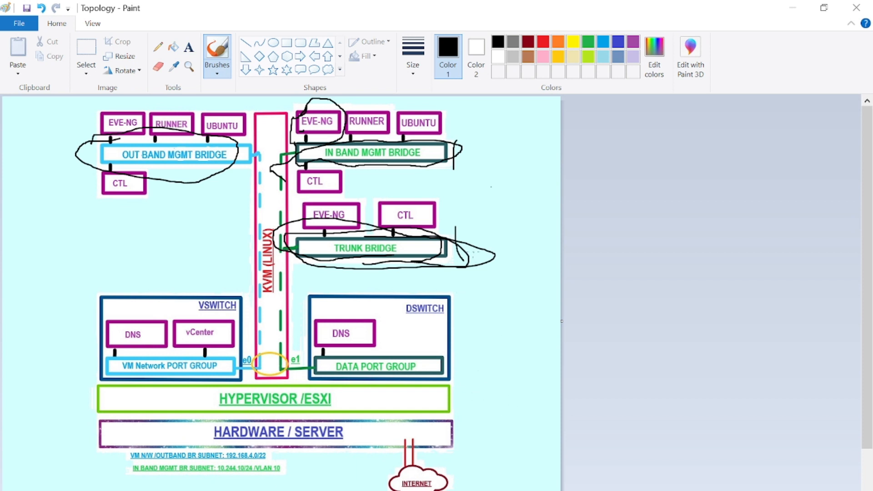
mouse_move(451, 239)
mouse_down()
mouse_move(465, 239)
mouse_move(484, 176)
mouse_up()
key(ctrl+z)
key(ctrl+z)
key(ctrl+z)
key(ctrl+z)
key(ctrl+z)
key(ctrl+z)
key(ctrl+z)
key(ctrl+z)
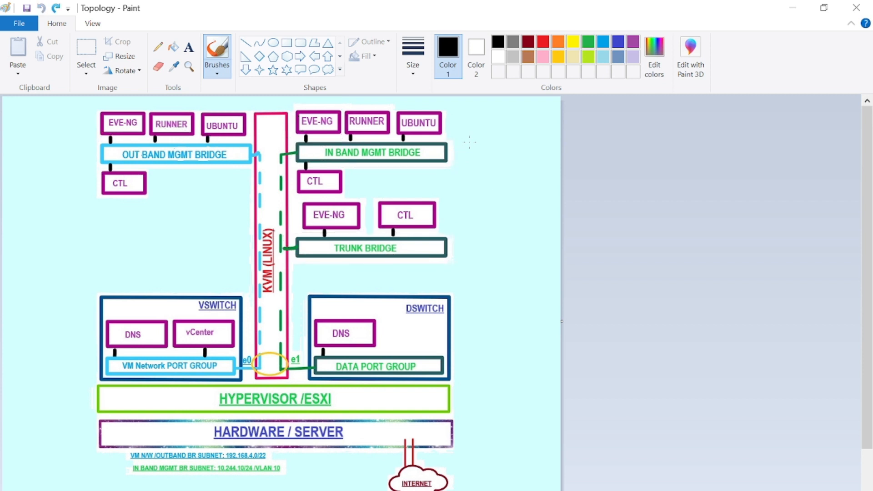
click(542, 42)
mouse_move(425, 120)
mouse_down()
mouse_move(347, 133)
mouse_move(294, 160)
mouse_move(442, 153)
mouse_move(315, 141)
mouse_up()
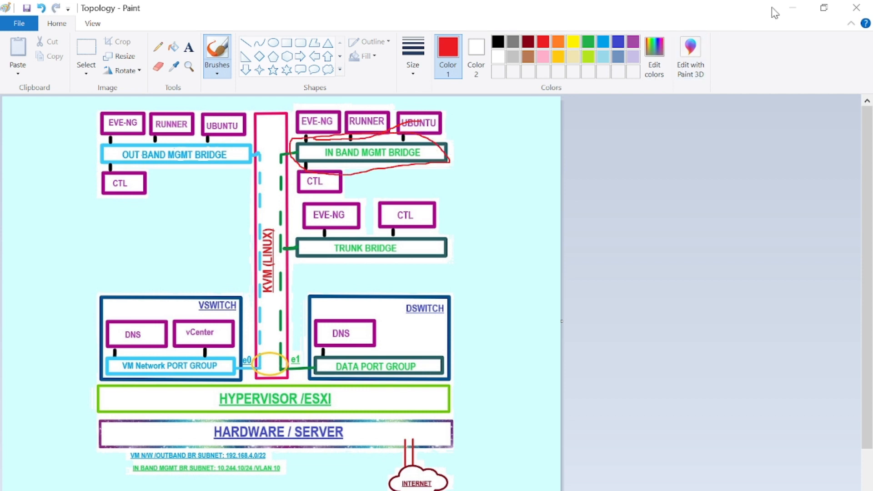
click(793, 7)
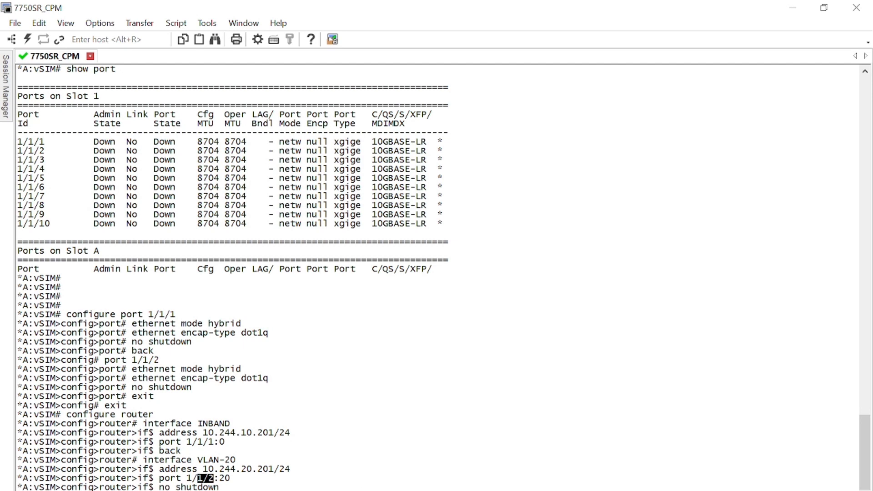
Step: Connect to the saved 192.168.4.130 session and accept and save its host key
mouse_move(513, 490)
click(448, 486)
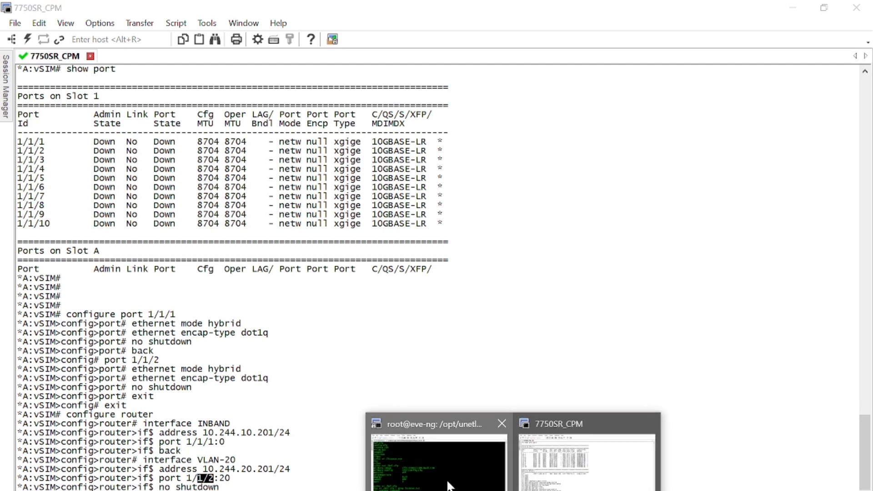
mouse_move(6, 83)
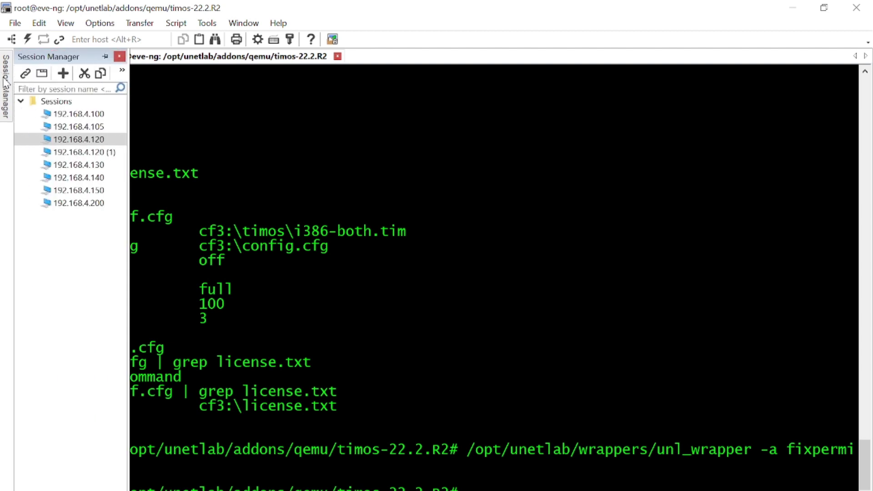
click(1, 104)
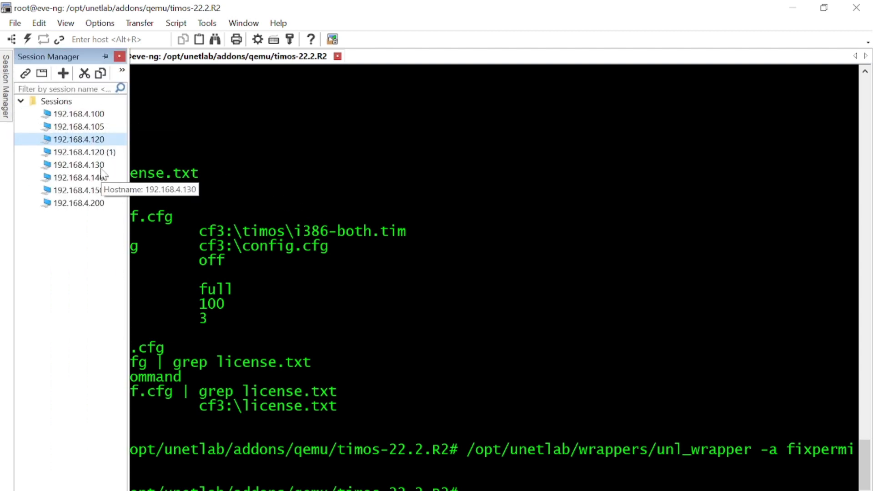
double_click(101, 168)
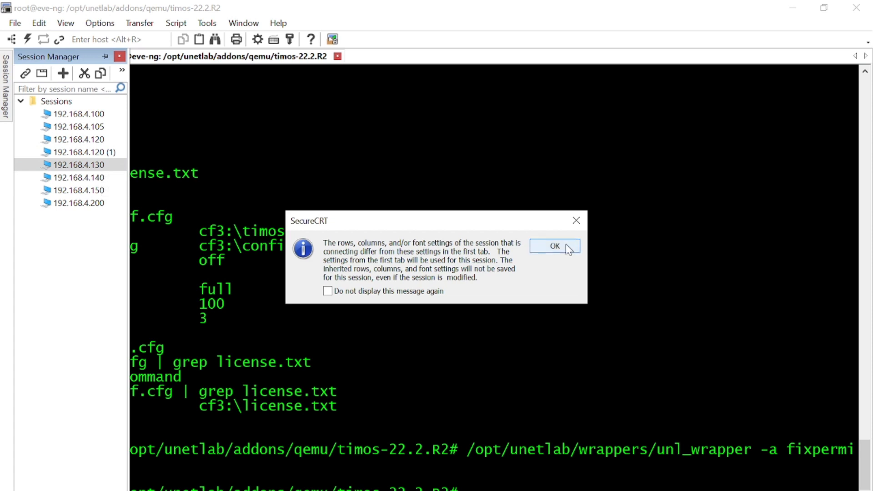
click(565, 243)
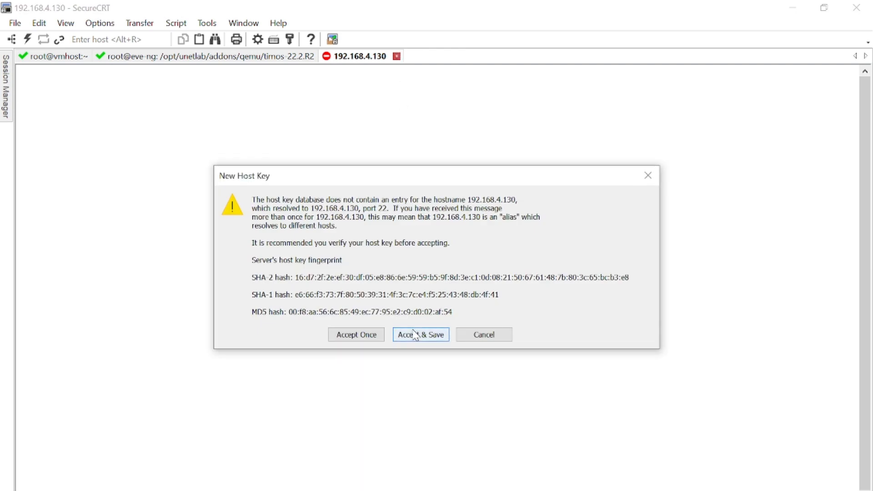
click(425, 335)
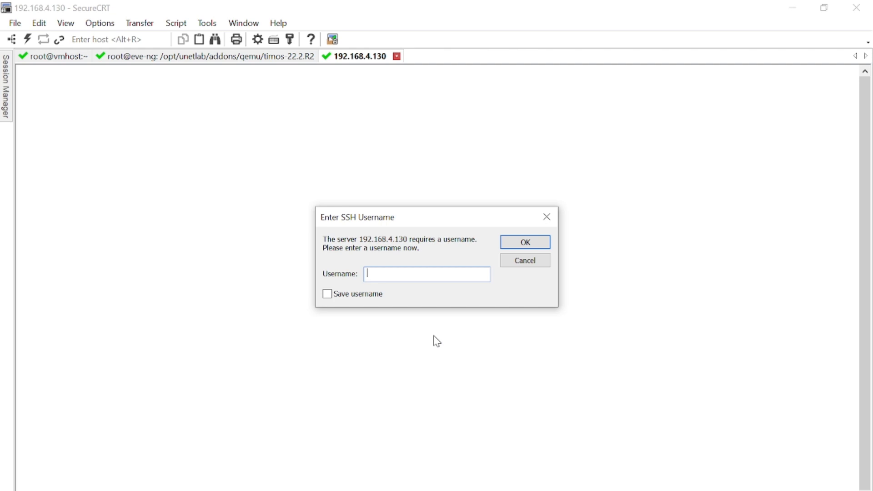
Step: Log in to the router with the username and password
text(admin)
key(Return)
text(a)
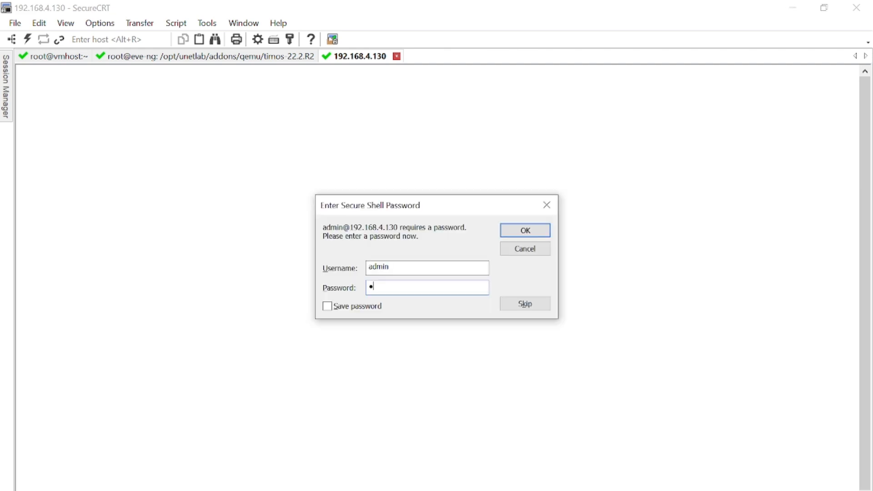
text(dmin)
key(Return)
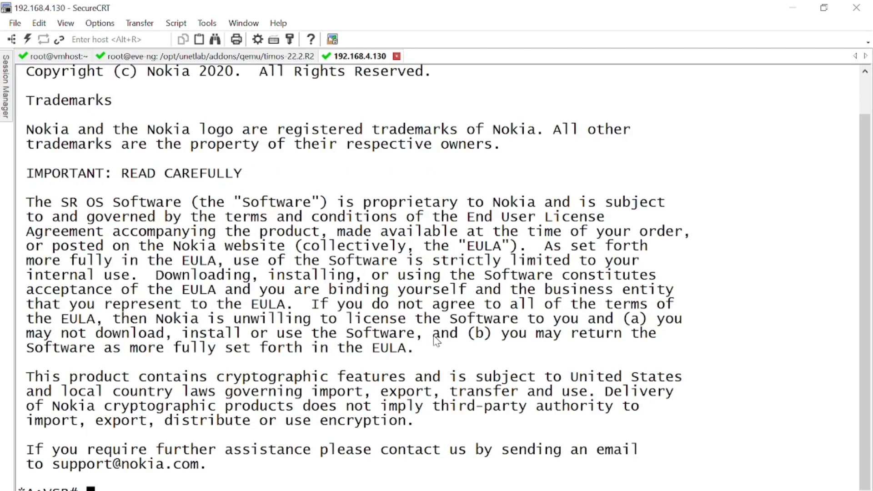
Step: Switch the session to the Traditional colour scheme and run show router interface
click(100, 23)
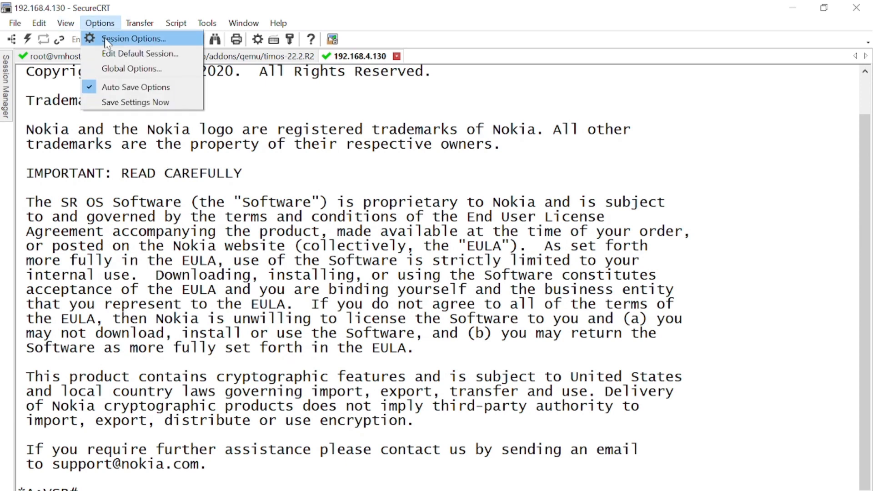
click(106, 40)
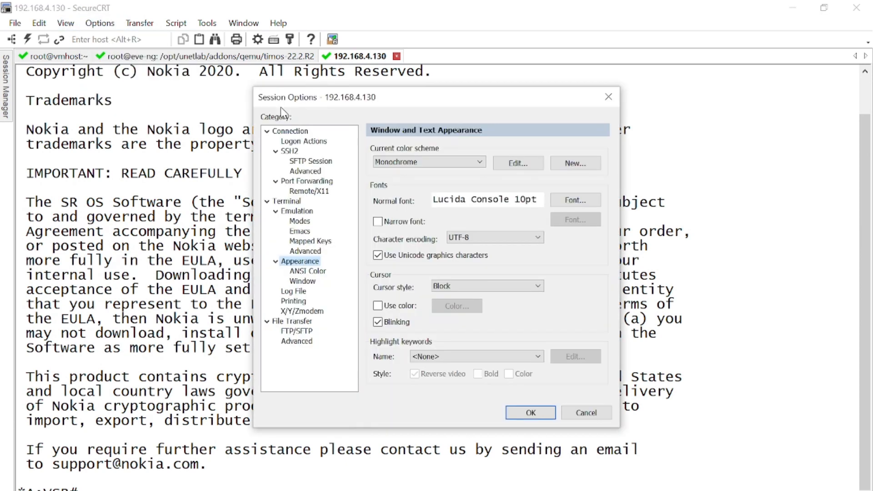
click(462, 164)
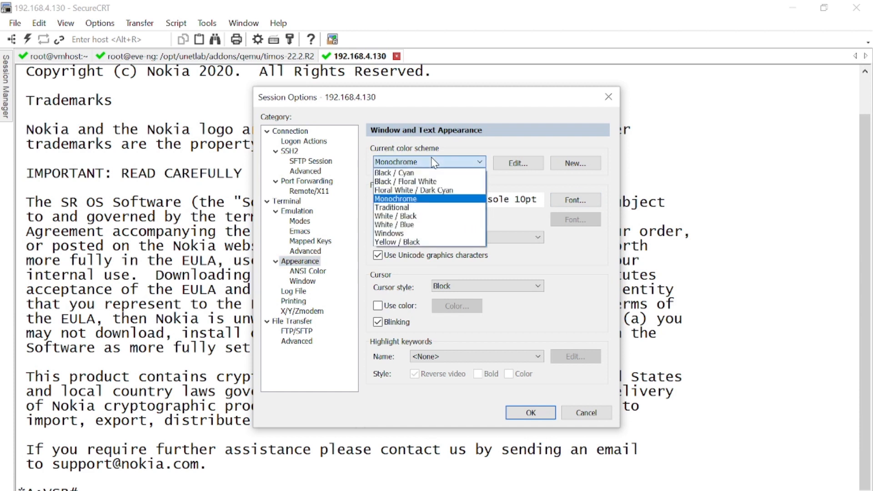
click(425, 198)
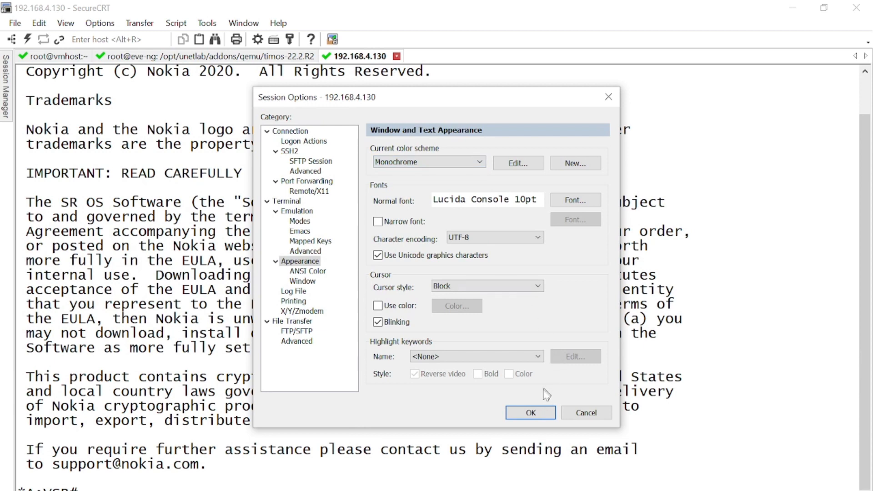
click(446, 166)
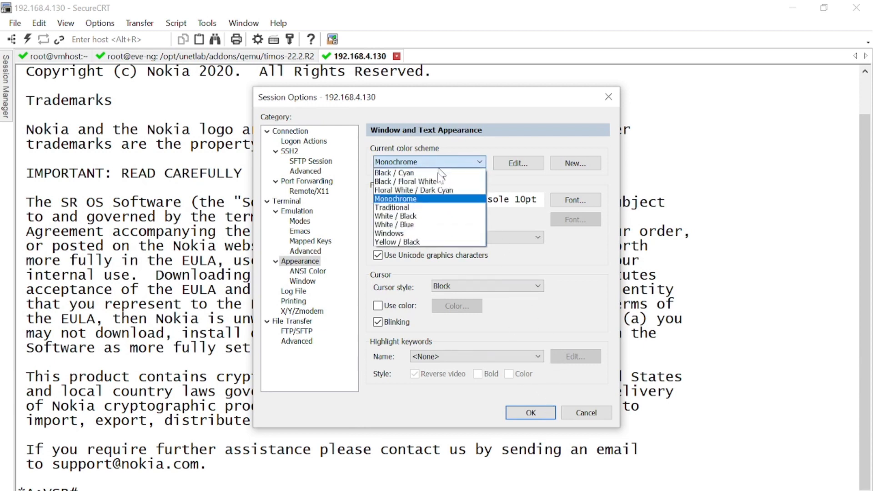
click(428, 209)
click(529, 412)
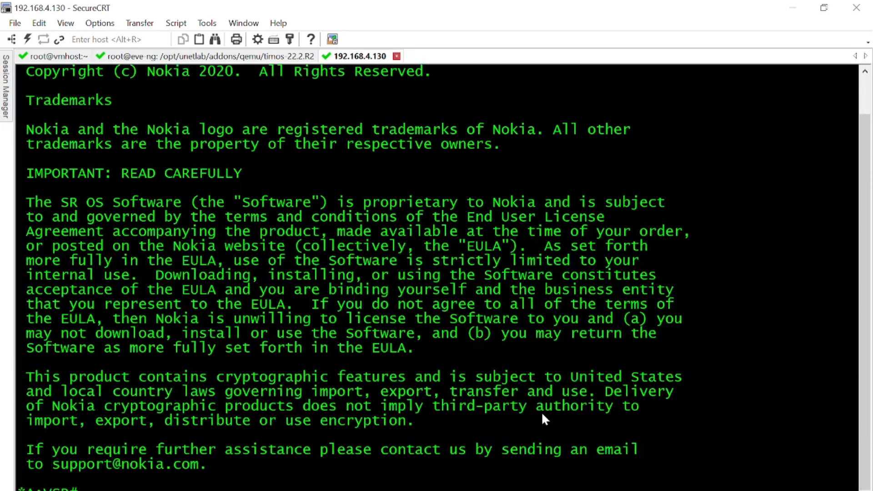
text(show router interface)
key(Return)
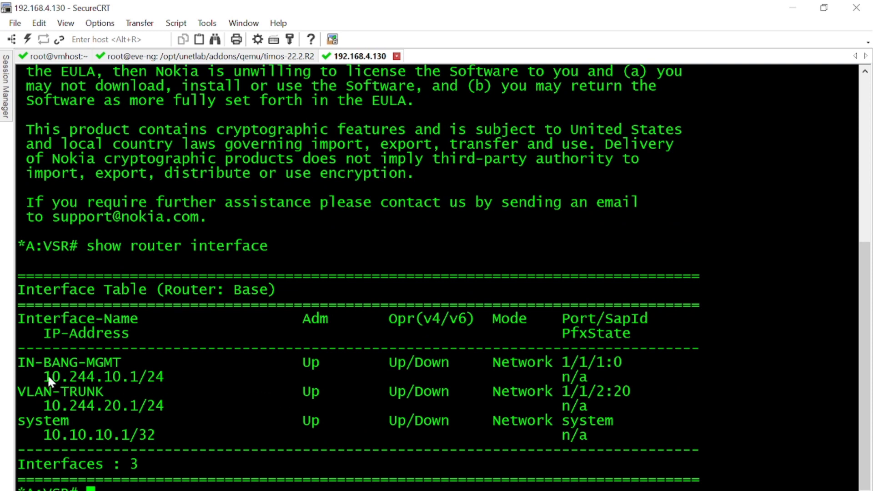
Step: Ping 10.244.10.201 from the router, noting the 10.244.10.1/24 in-band address
drag(44, 377, 180, 384)
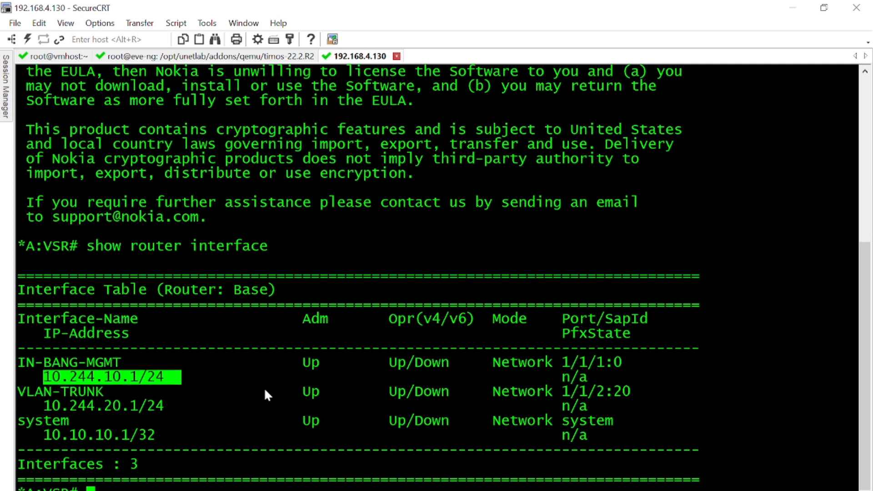
text(ping 10.244.10.201)
key(Return)
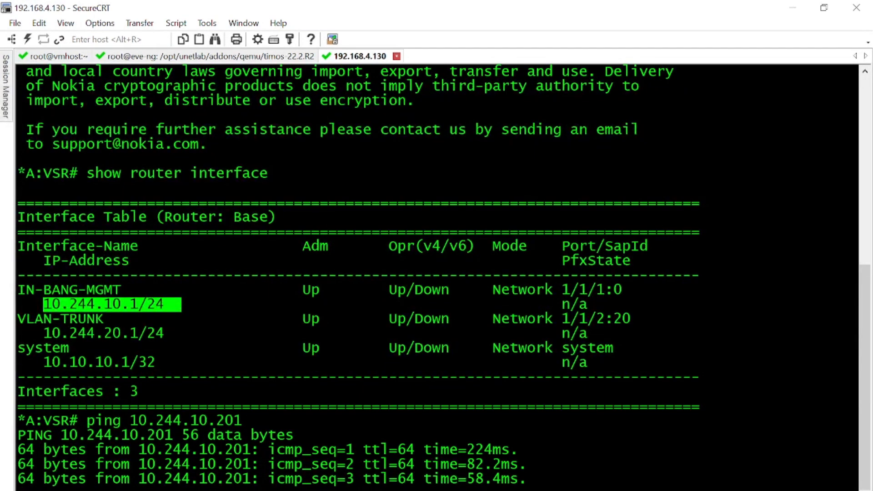
Step: Edit the previous ping to reach 10.244.20.201, then bring the Topology diagram forward
key(Up)
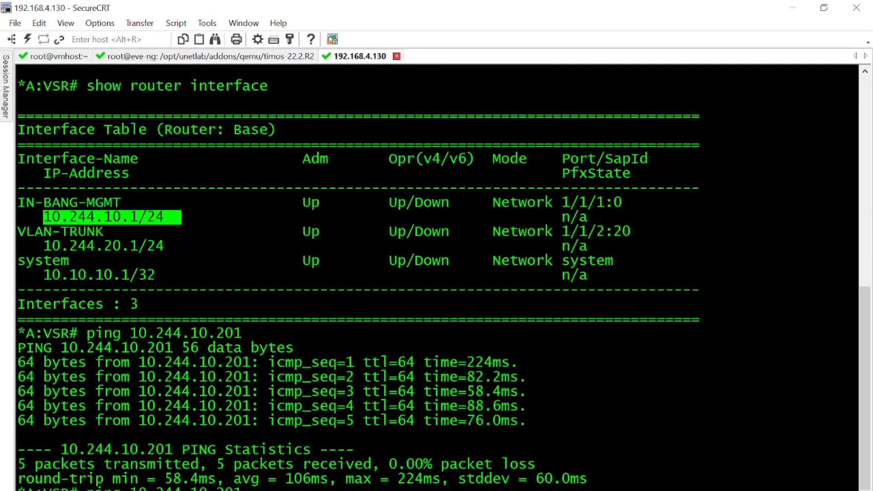
key(Left)
key(Left)
key(Left)
key(Left)
key(Left)
key(BackSpace)
text(2)
key(Return)
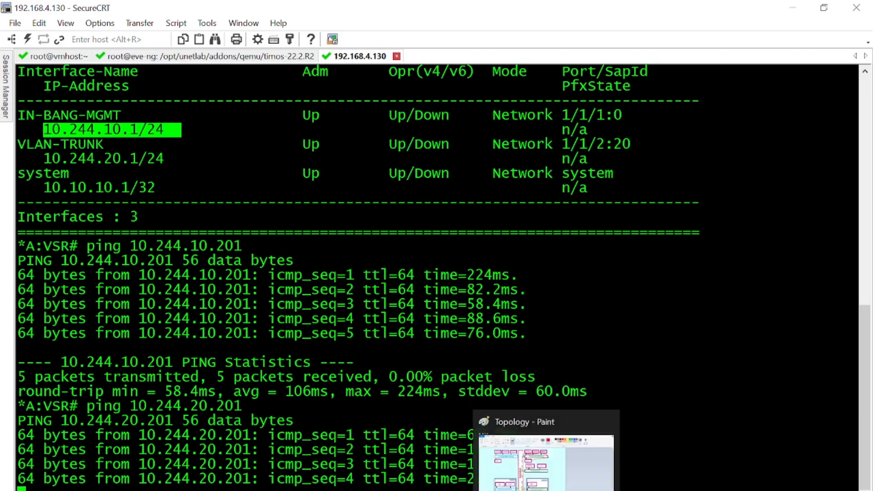
click(547, 489)
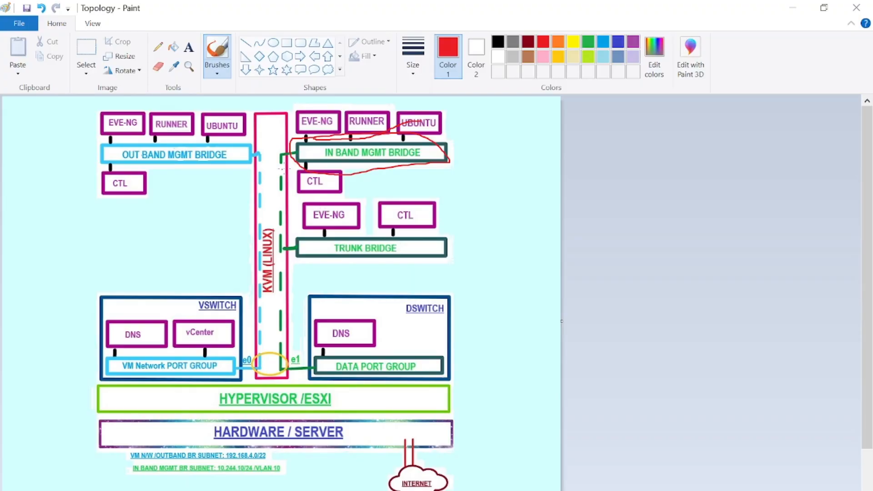
Step: Sketch red marks around EVE-NG, UBUNTU and the DSWITCH-to-TRUNK BRIDGE path
mouse_move(218, 171)
mouse_down()
mouse_move(148, 174)
mouse_move(154, 153)
mouse_up()
key(ctrl+z)
mouse_move(306, 101)
mouse_down()
mouse_move(298, 113)
mouse_move(308, 135)
mouse_move(343, 116)
mouse_move(300, 111)
mouse_up()
mouse_move(482, 118)
mouse_down()
mouse_move(485, 163)
mouse_move(474, 180)
mouse_move(510, 172)
mouse_up()
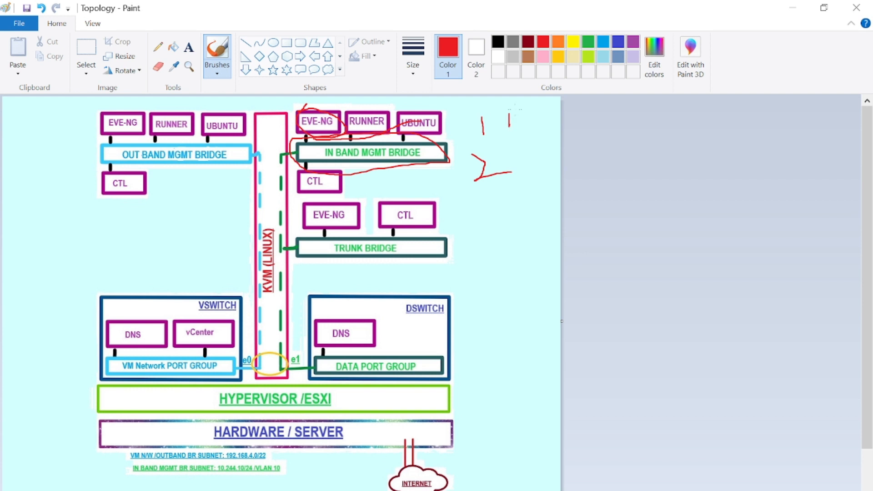
mouse_move(512, 112)
mouse_down()
mouse_move(519, 120)
mouse_move(518, 108)
mouse_up()
mouse_move(515, 156)
mouse_down()
mouse_move(521, 163)
mouse_move(514, 170)
mouse_move(549, 139)
mouse_move(532, 138)
mouse_up()
mouse_move(318, 312)
mouse_down()
mouse_move(295, 314)
mouse_move(258, 273)
mouse_move(308, 226)
mouse_move(487, 237)
mouse_move(392, 273)
mouse_move(281, 242)
mouse_up()
Step: Draw and undo red strokes to the left of EVE-NG twice
scroll(369, 223, up, 5)
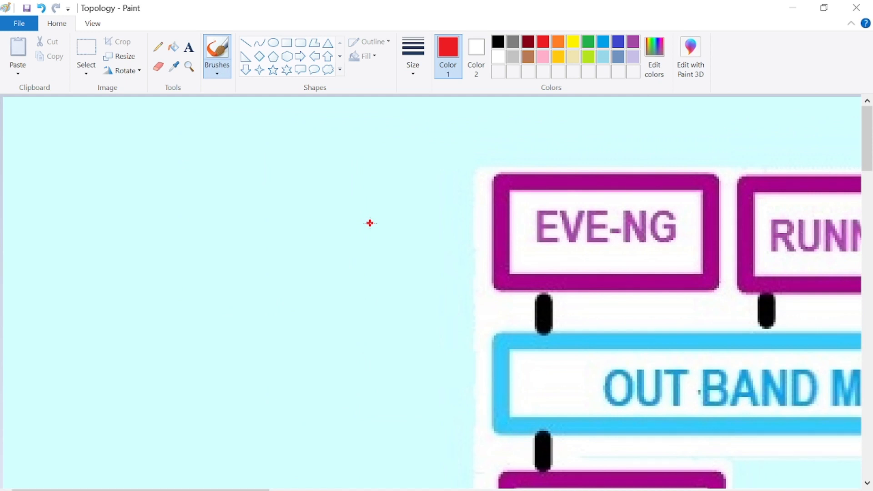
drag(470, 275, 428, 346)
drag(503, 168, 470, 223)
key(ctrl+z)
key(ctrl+z)
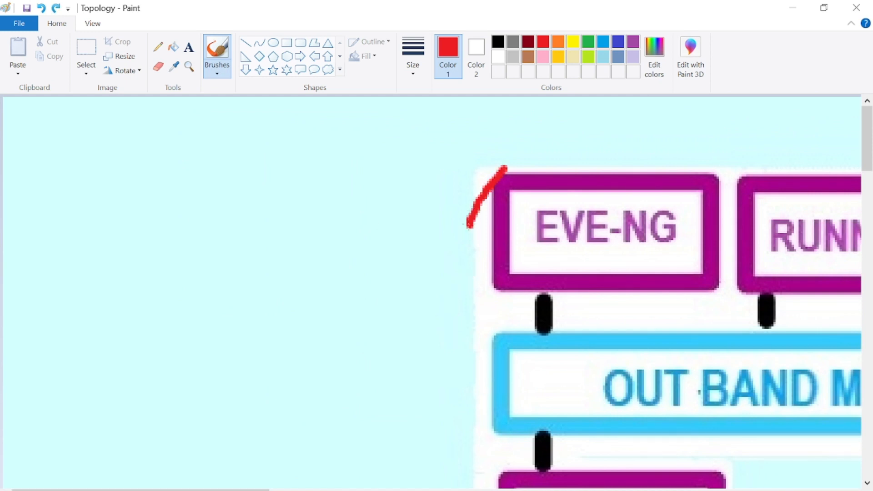
drag(383, 282, 328, 392)
drag(406, 167, 385, 210)
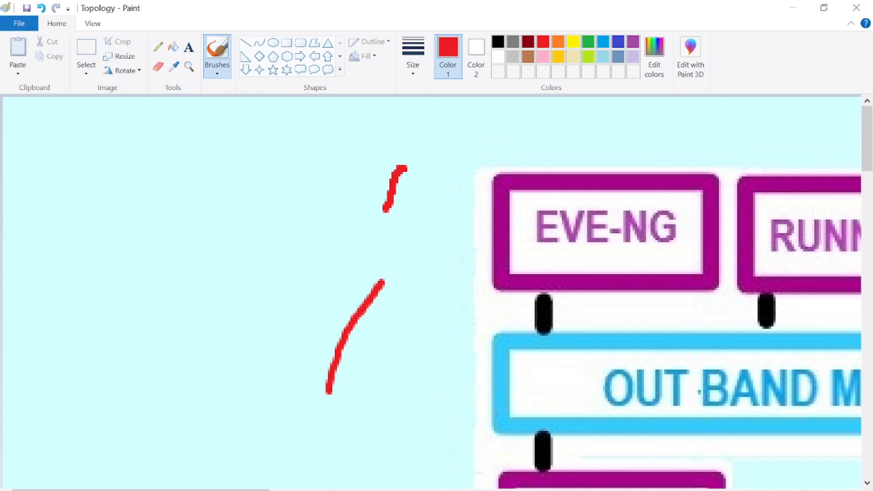
key(ctrl+z)
key(ctrl+z)
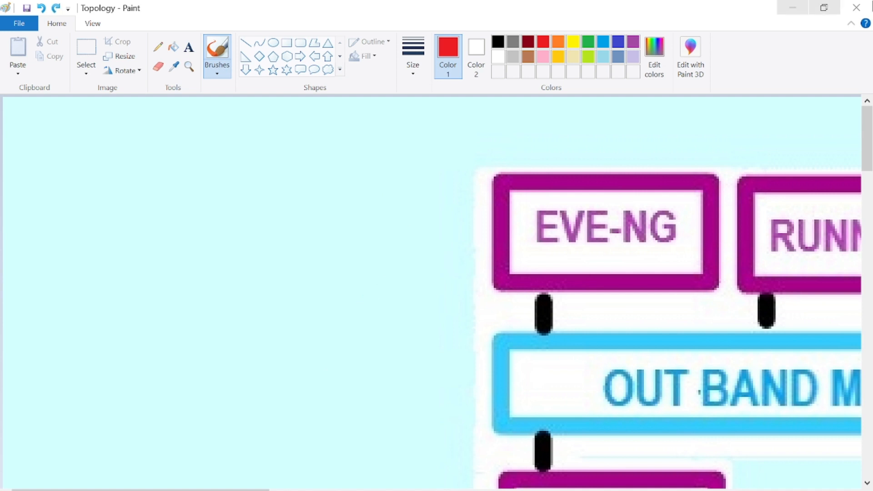
Step: Close Paint without saving and reopen the Topology picture from Windows search
click(856, 7)
click(443, 282)
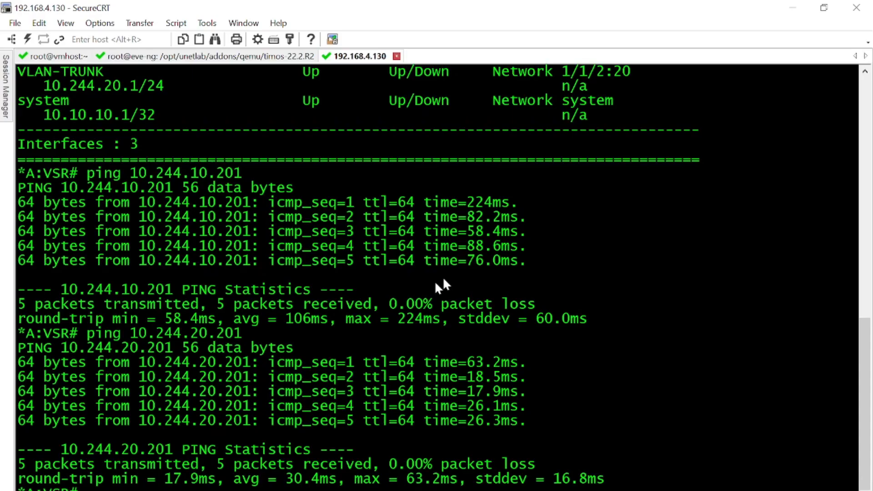
key(super)
text(topo)
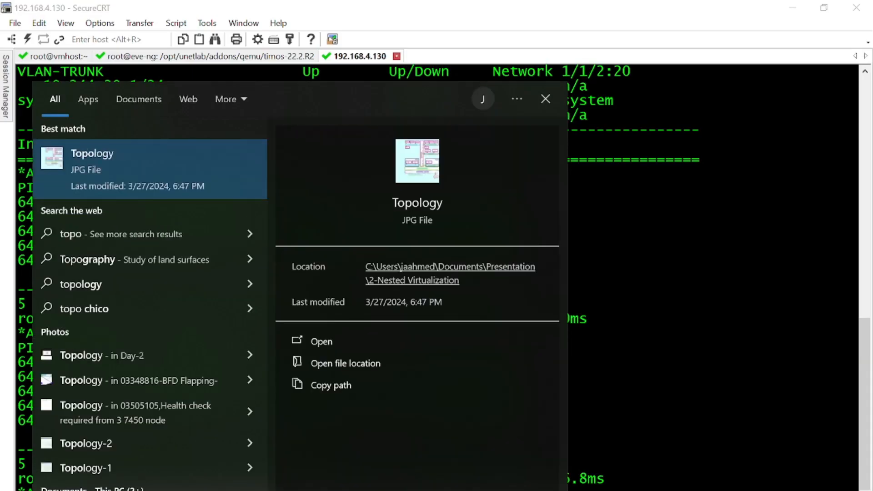
key(Return)
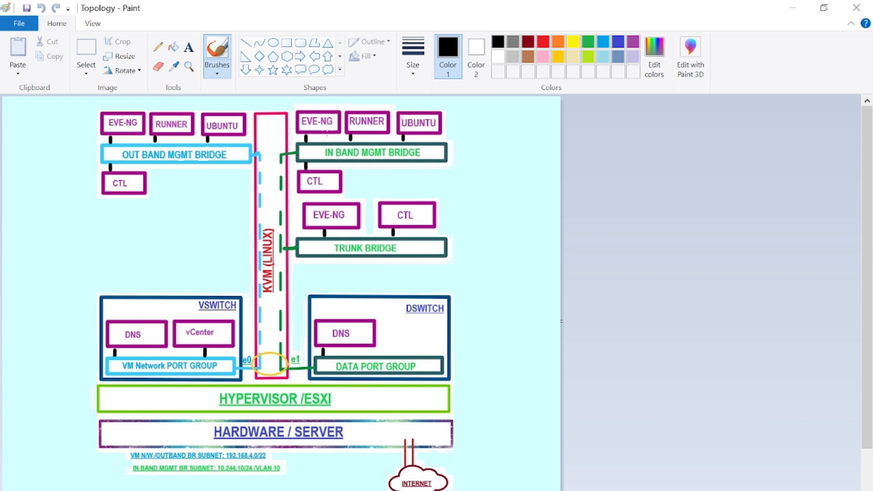
Step: Draw a black line from the upper EVE-NG box down to CTL
mouse_move(325, 136)
mouse_down()
mouse_move(325, 146)
mouse_move(268, 162)
mouse_move(257, 205)
mouse_up()
mouse_move(258, 194)
mouse_down()
mouse_move(286, 172)
mouse_move(311, 171)
mouse_up()
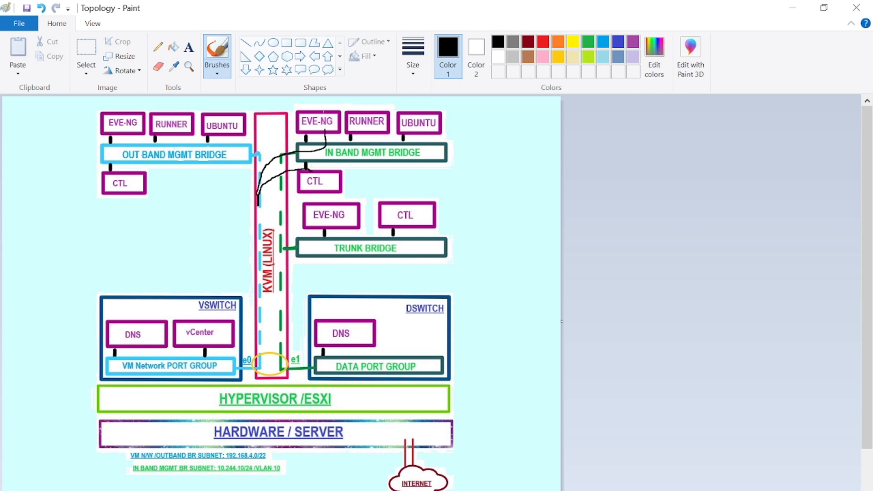
mouse_move(317, 121)
mouse_down()
mouse_move(318, 136)
mouse_move(274, 151)
mouse_move(275, 228)
mouse_up()
mouse_move(285, 248)
mouse_down()
mouse_move(321, 236)
mouse_move(382, 249)
mouse_move(403, 228)
mouse_move(400, 216)
mouse_move(392, 226)
mouse_move(404, 213)
mouse_move(411, 227)
mouse_up()
key(ctrl+z)
key(ctrl+z)
key(ctrl+z)
key(ctrl+z)
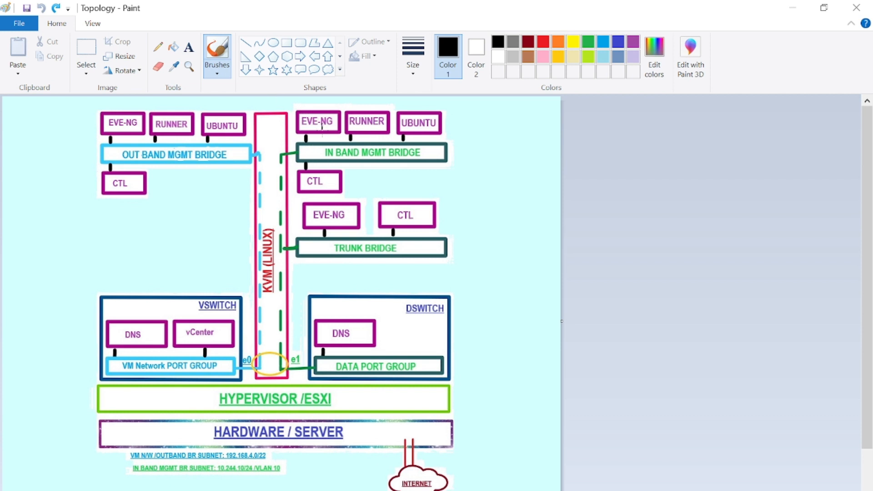
drag(321, 127, 315, 178)
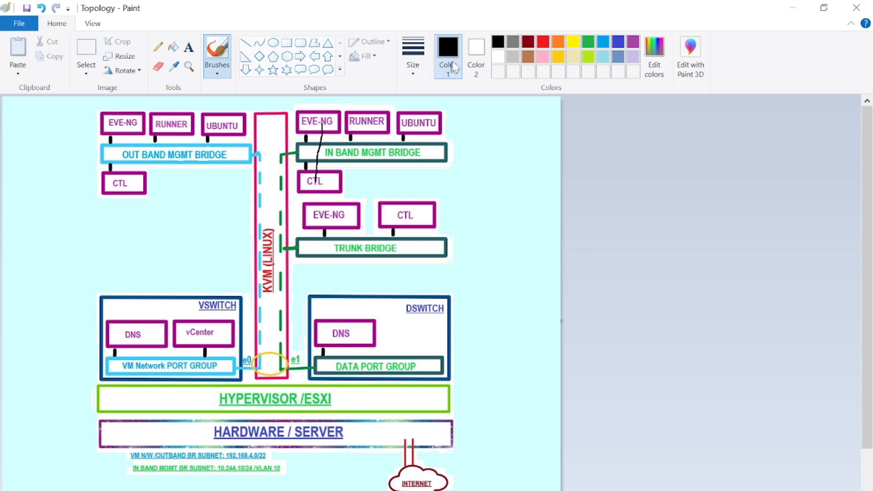
Step: Draw a red path from lower EVE-NG via Trunk Bridge to CTL, then return to SecureCRT
click(543, 42)
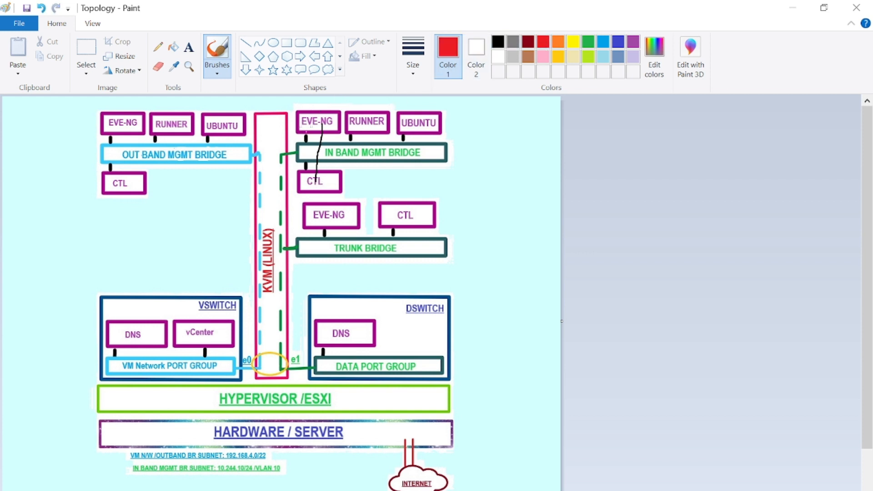
mouse_move(312, 120)
mouse_down()
mouse_move(281, 139)
mouse_move(265, 173)
mouse_move(259, 196)
mouse_move(273, 252)
mouse_move(378, 250)
mouse_move(414, 219)
mouse_up()
key(ctrl+z)
mouse_move(330, 210)
mouse_down()
mouse_move(338, 244)
mouse_move(384, 247)
mouse_move(408, 206)
mouse_up()
click(483, 487)
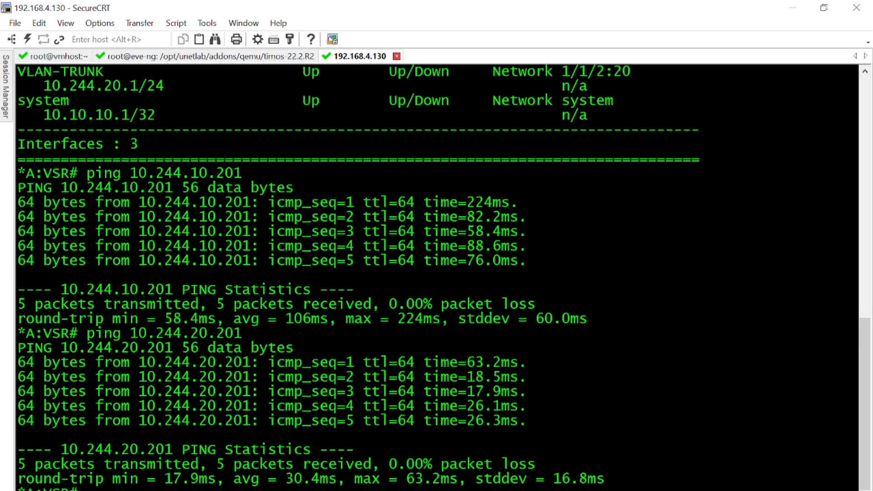
Step: Move the Trunk node up and right in the EVE-NG lab, then return to Paint
key(alt+Tab)
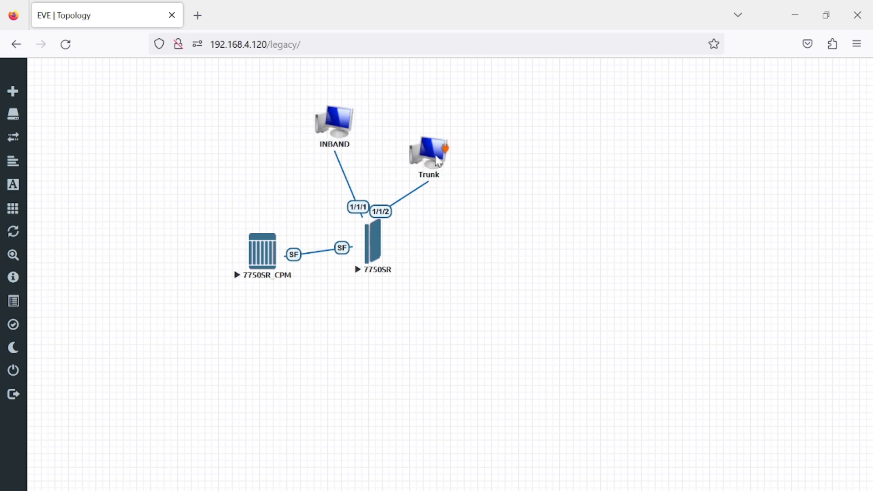
drag(438, 157, 489, 133)
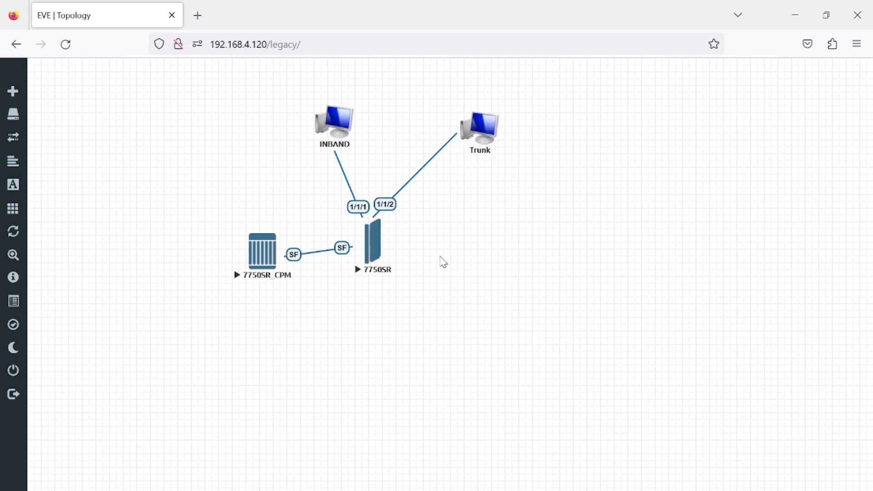
click(602, 490)
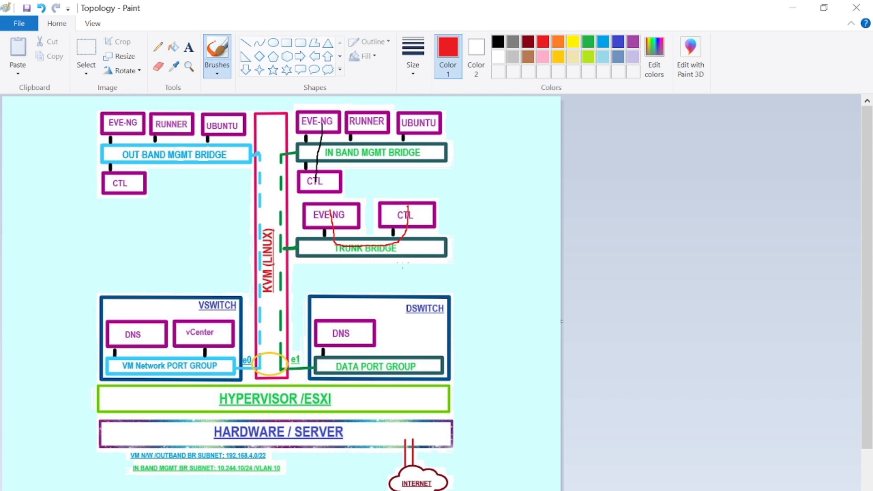
Step: Mark IN BAND MGMT BRIDGE, the right UBUNTU box and RUNNER in red, then minimise Paint
drag(395, 184, 408, 153)
mouse_move(398, 112)
mouse_down()
mouse_move(404, 127)
mouse_move(452, 114)
mouse_move(409, 103)
mouse_move(399, 111)
mouse_up()
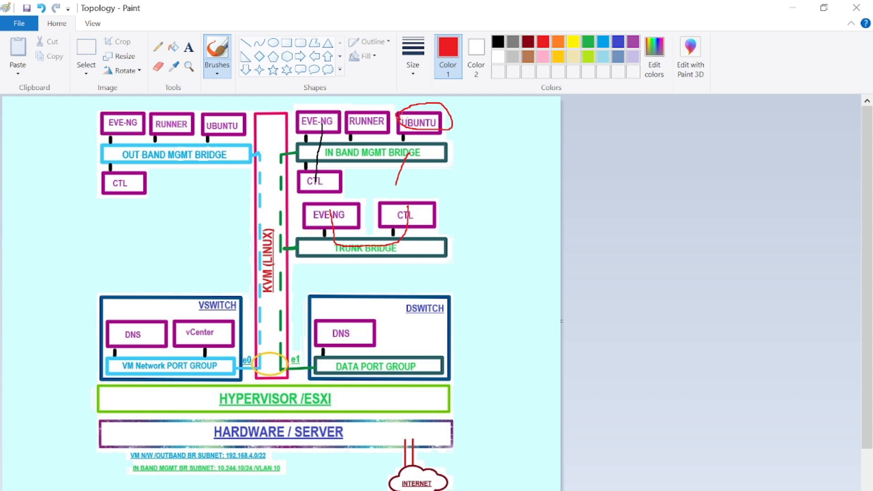
mouse_move(399, 116)
mouse_down()
mouse_move(425, 132)
mouse_move(451, 126)
mouse_up()
mouse_move(372, 98)
mouse_down()
mouse_move(371, 112)
mouse_move(385, 95)
mouse_move(365, 147)
mouse_move(332, 151)
mouse_move(305, 108)
mouse_move(319, 104)
mouse_move(307, 114)
mouse_up()
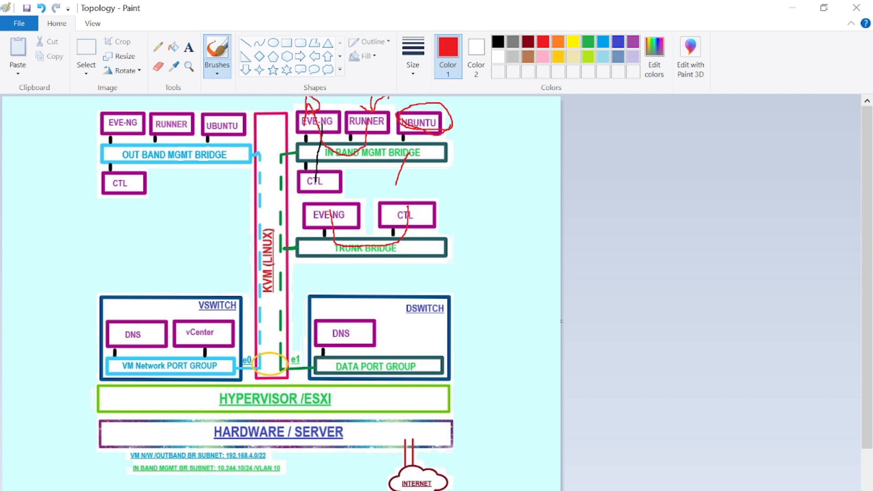
click(790, 10)
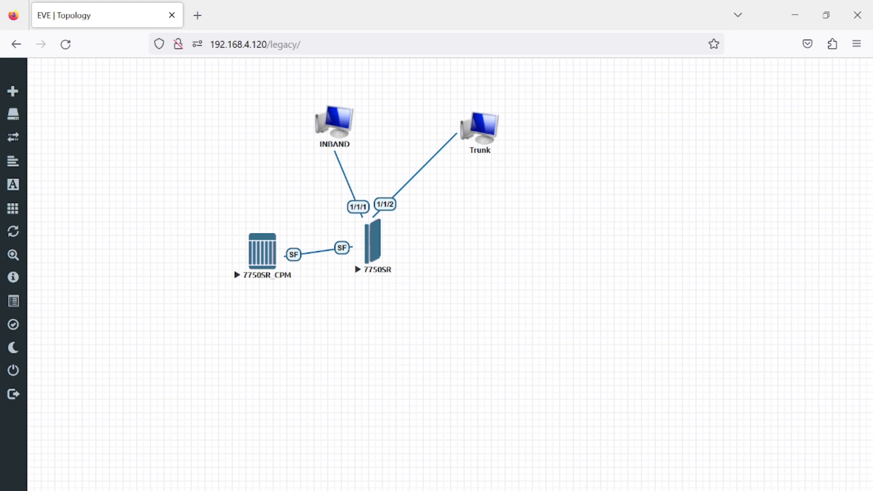
Step: Bring up the PowerPoint slide show on the Adding Cisco vIOS slide
click(519, 455)
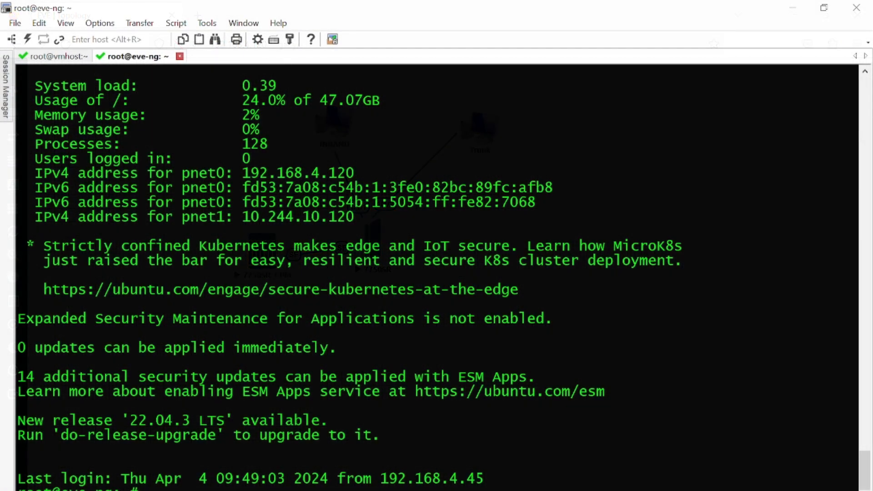
Step: Return to the full-screen ADDING CISCO VIOS slide in PowerPoint
mouse_move(448, 490)
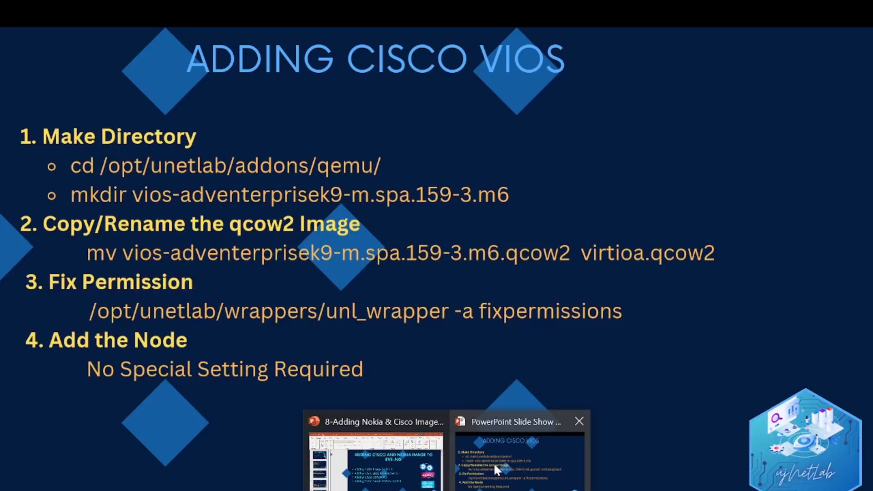
click(493, 462)
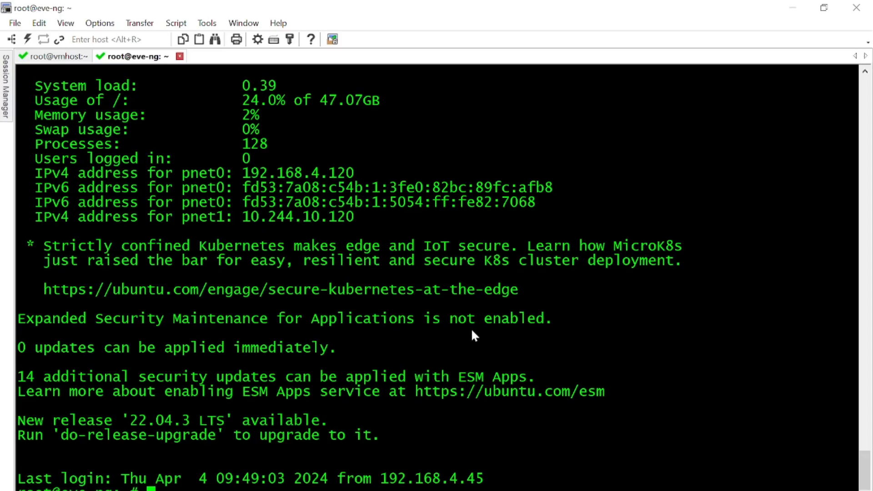
Step: Change to /opt/unetlab/addons/qemu/ and list its image folders
text(cd /opt/un)
key(Tab)
text(ad)
key(Tab)
text(qe)
key(Tab)
key(Return)
text(ls)
key(Return)
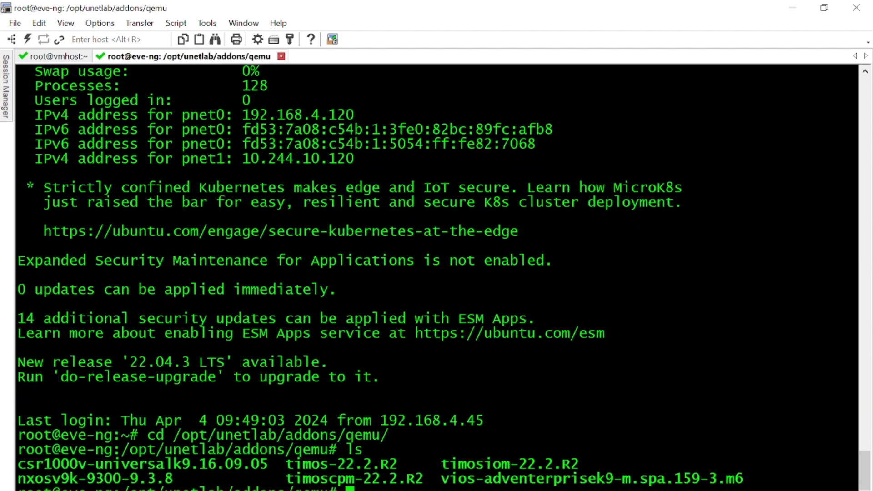
Step: Enter the vios-adventerprisek9-m.spa.159-3.m6 folder and confirm it is empty
text(cd vi)
key(Tab)
key(Return)
text(ls)
key(Return)
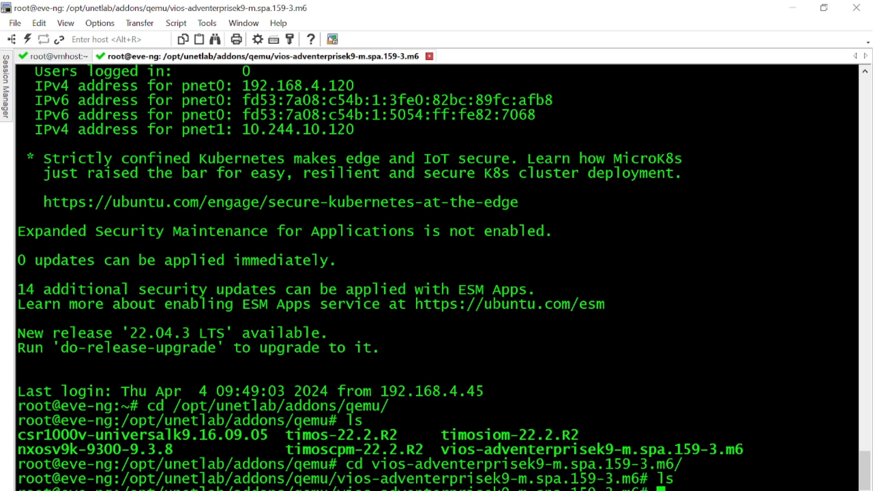
key(Return)
key(Return)
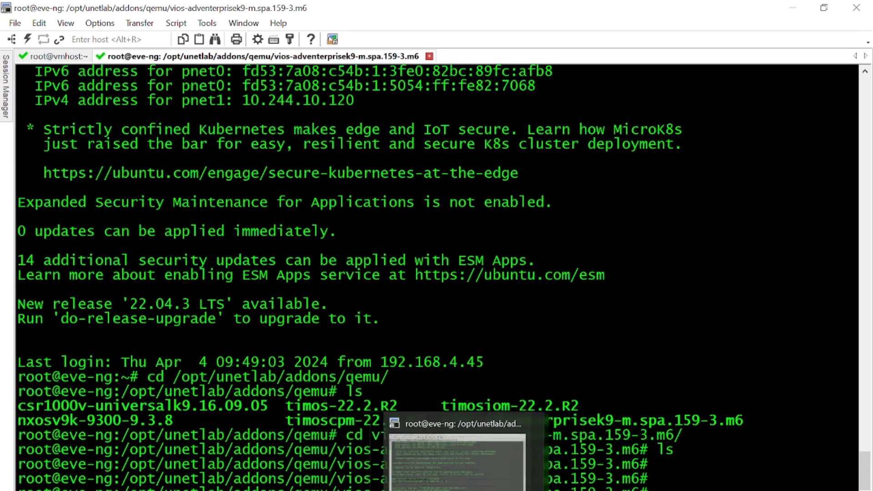
click(518, 489)
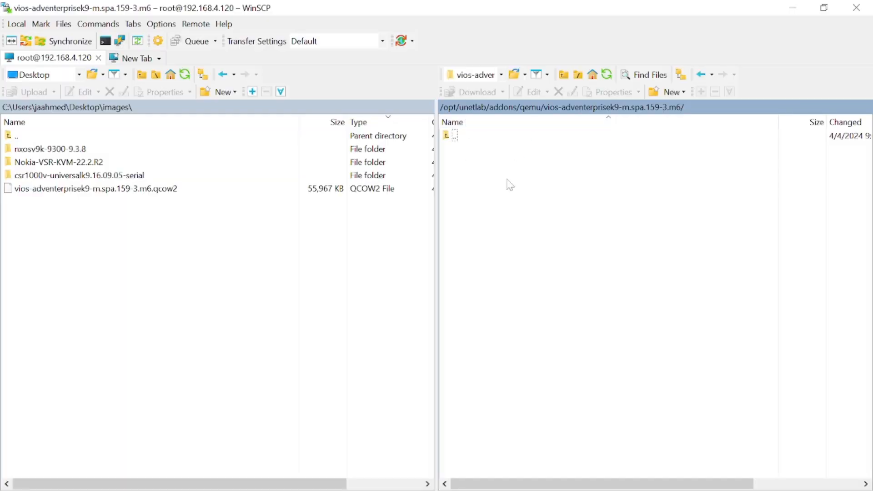
Step: Refresh WinSCP and upload vios-adventerprisek9-m.spa.159-3.m6.qcow2 into the remote vios folder
right_click(511, 181)
click(539, 198)
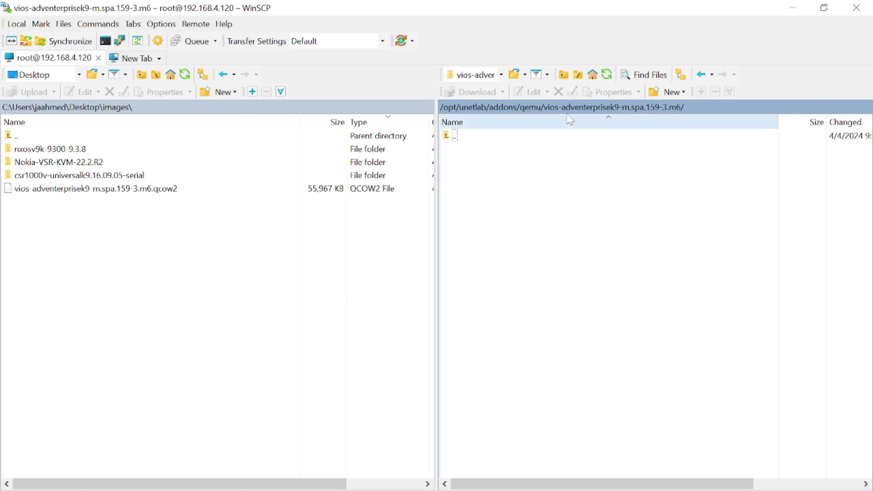
click(537, 109)
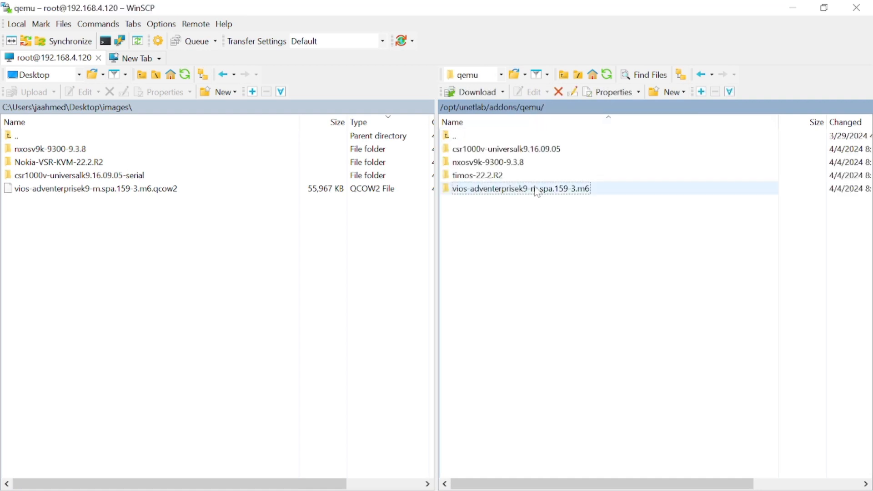
double_click(530, 189)
drag(150, 199, 629, 197)
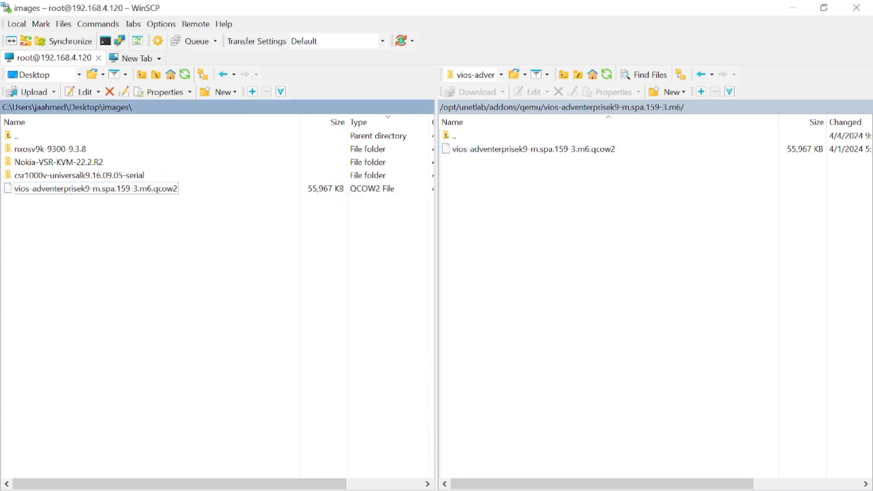
click(415, 489)
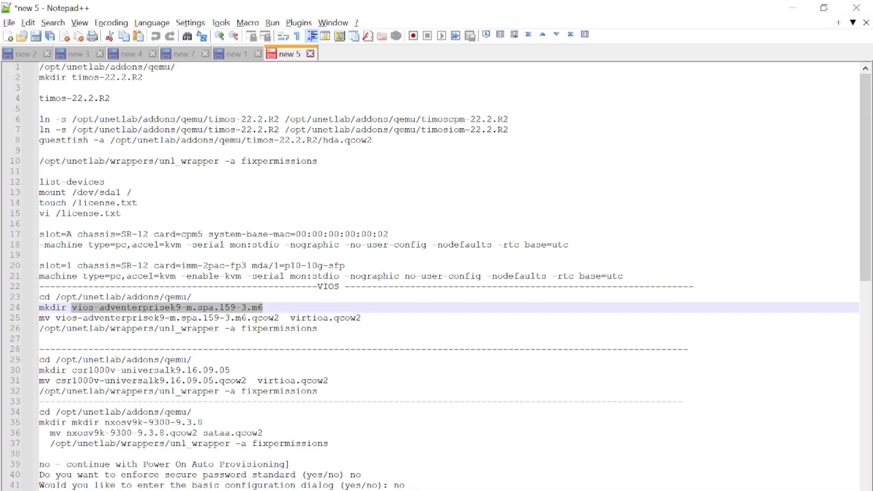
Step: Rename the vios image to virtioa.qcow2 with the mv command from the notes, and verify with ls
drag(361, 318, 40, 317)
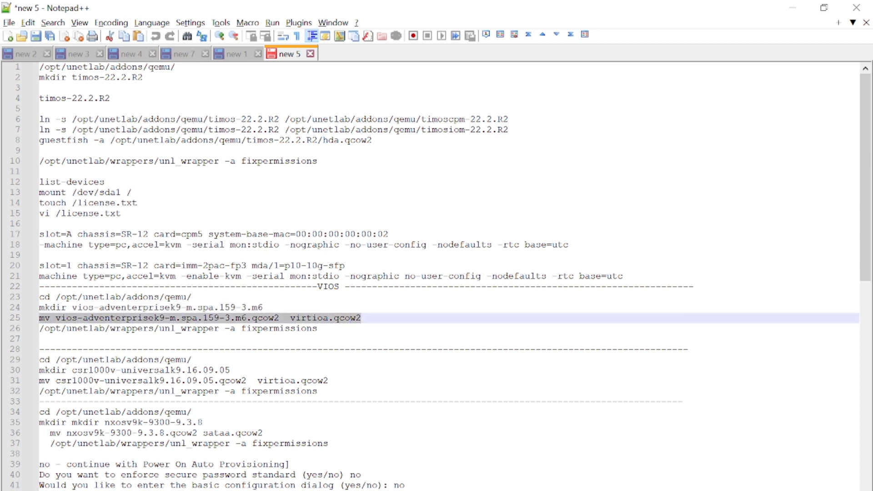
right_click(109, 316)
click(138, 63)
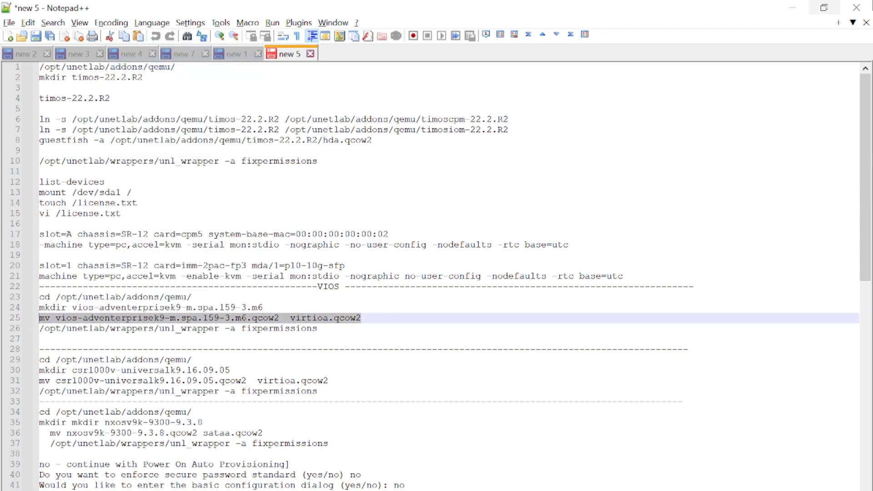
click(793, 8)
click(436, 490)
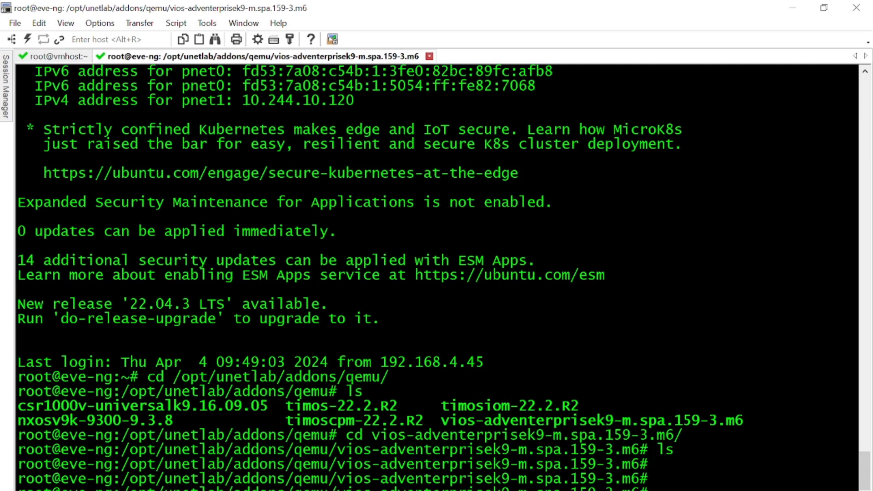
right_click(758, 321)
key(Return)
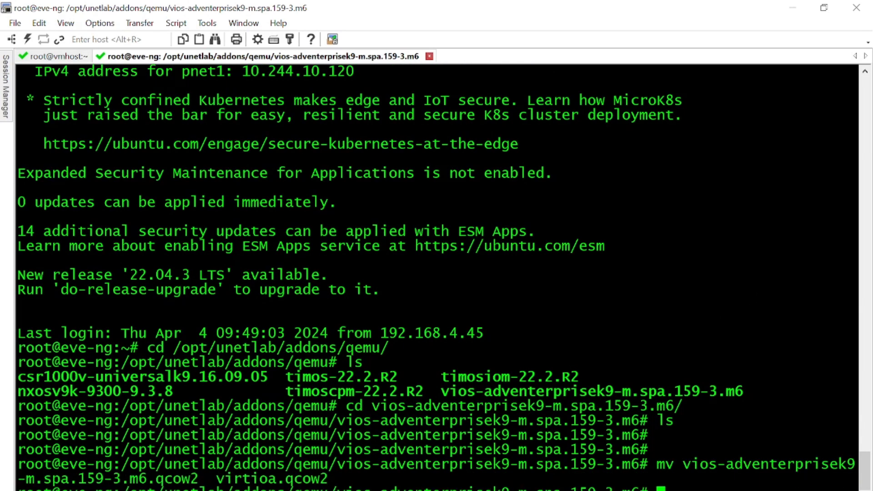
text(ls)
key(Return)
key(Return)
key(Return)
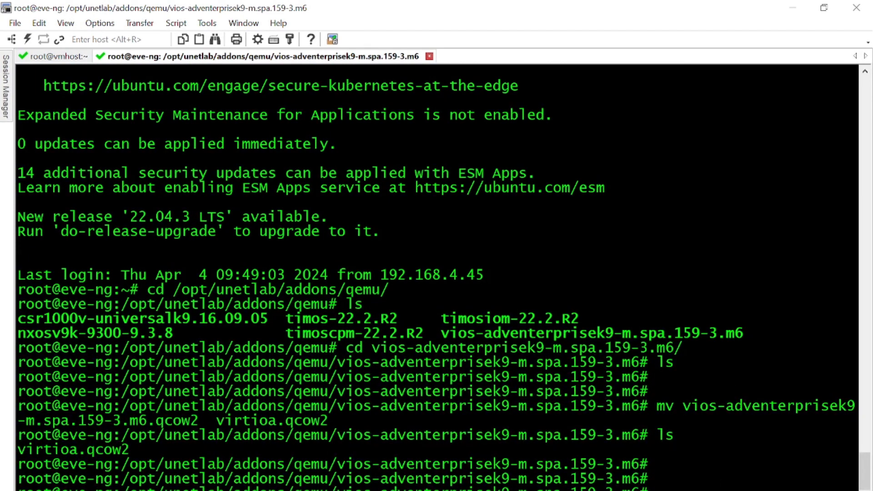
Step: Run the unl_wrapper fixpermissions command copied from the notes in the vios folder
key(alt+Tab)
triple_click(54, 162)
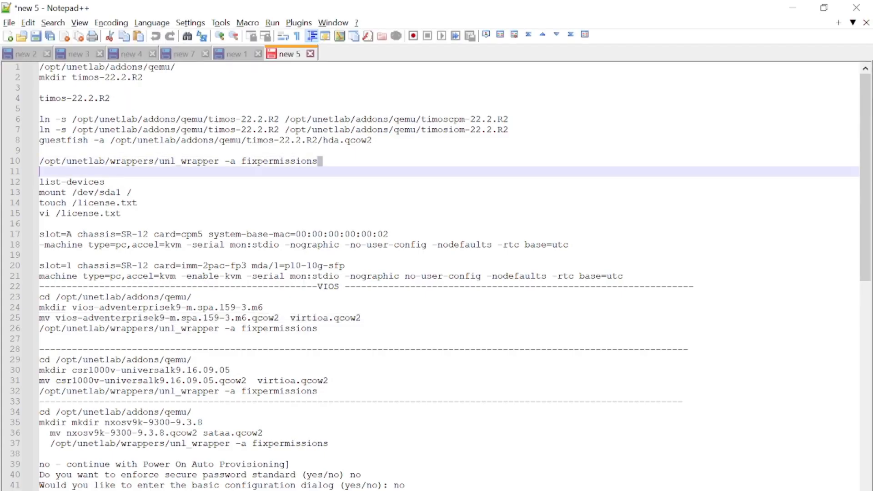
right_click(100, 165)
click(121, 190)
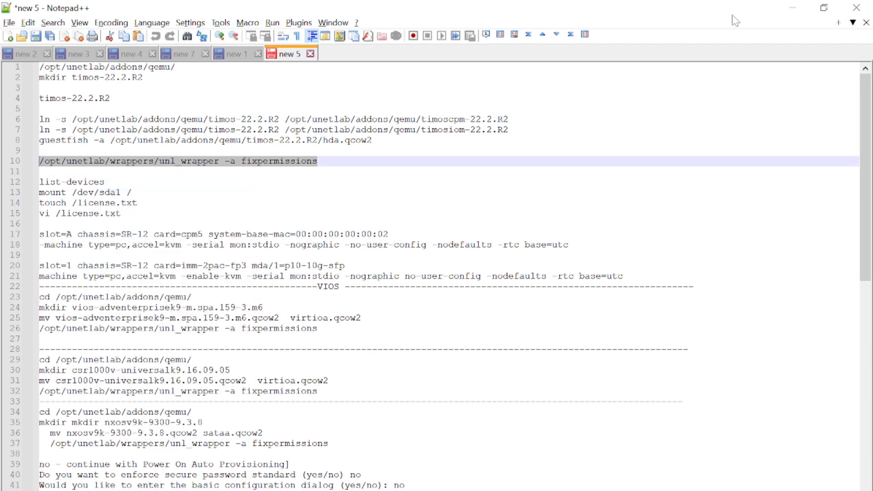
key(alt+Tab)
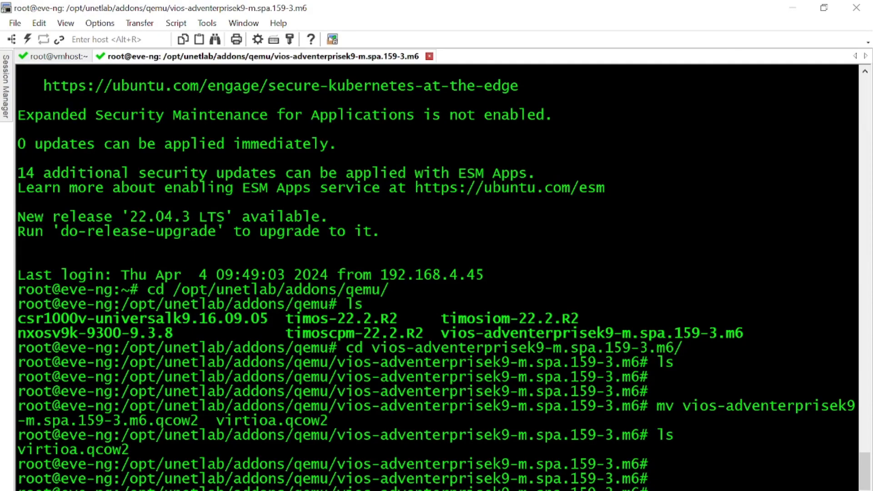
click(522, 473)
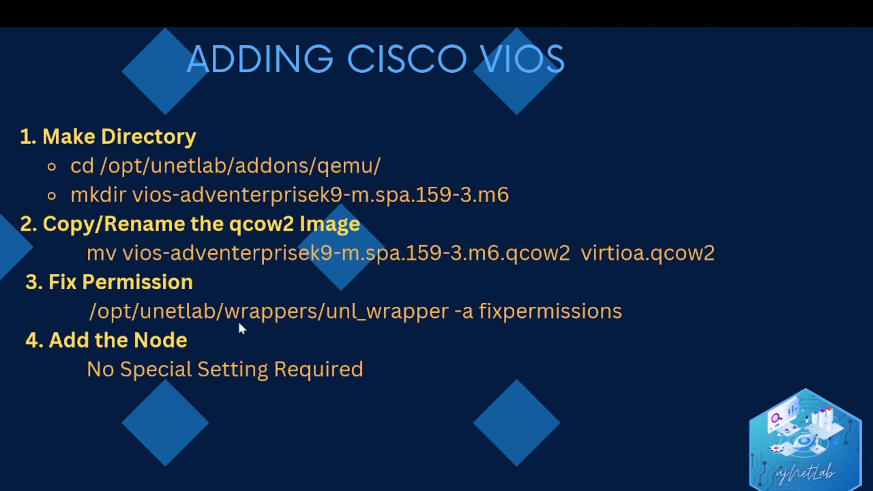
key(alt+Tab)
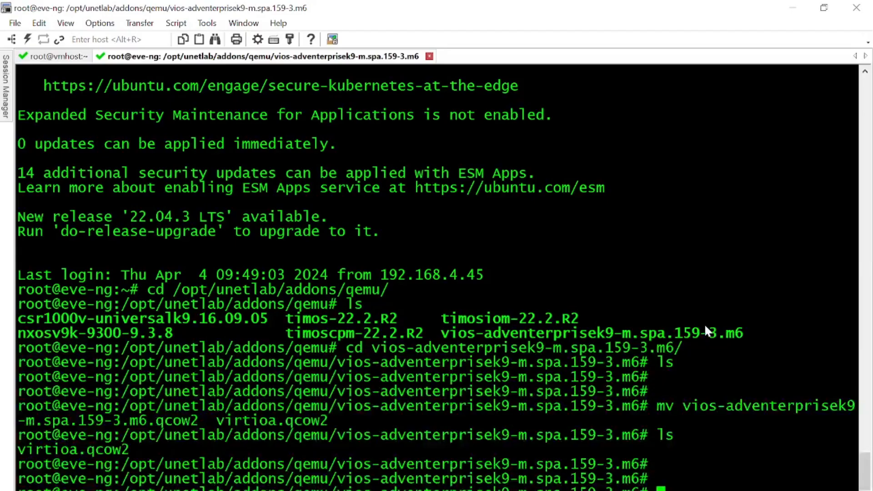
right_click(742, 353)
key(Return)
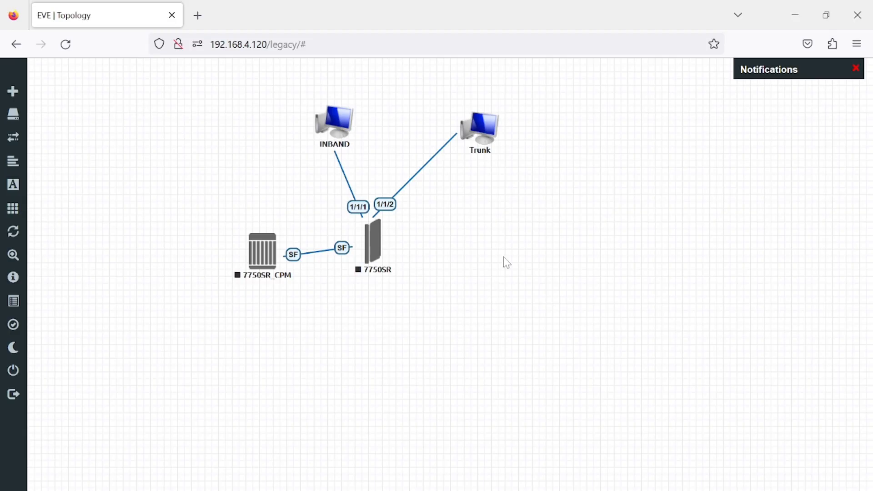
Step: Add a node from the Cisco vIOS Router template to the lab and save it
right_click(507, 259)
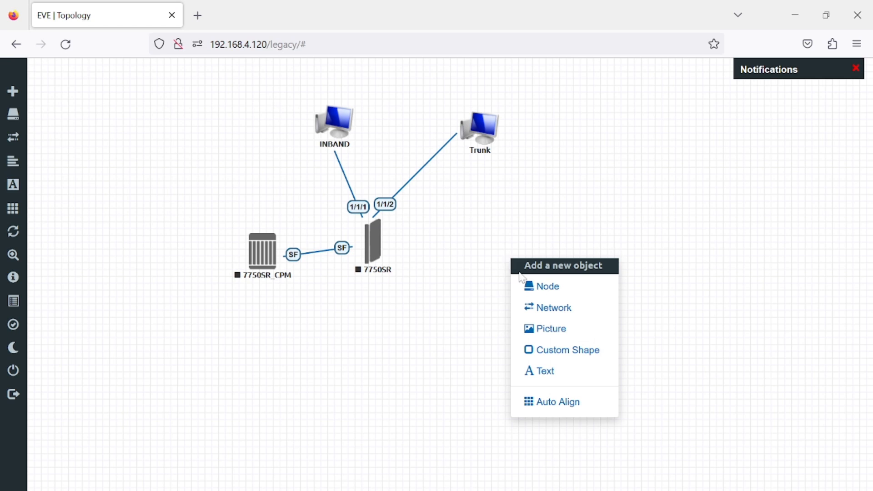
click(575, 287)
text(cisco)
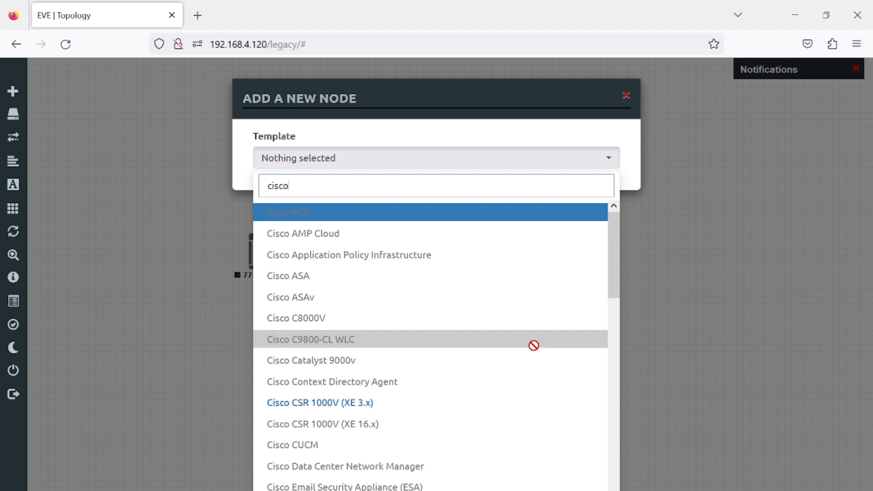
scroll(533, 345, down, 5)
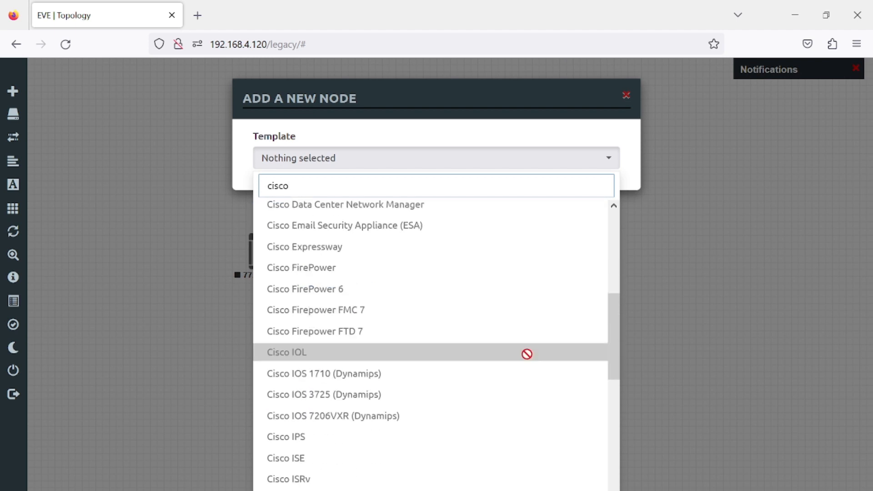
scroll(527, 354, down, 7)
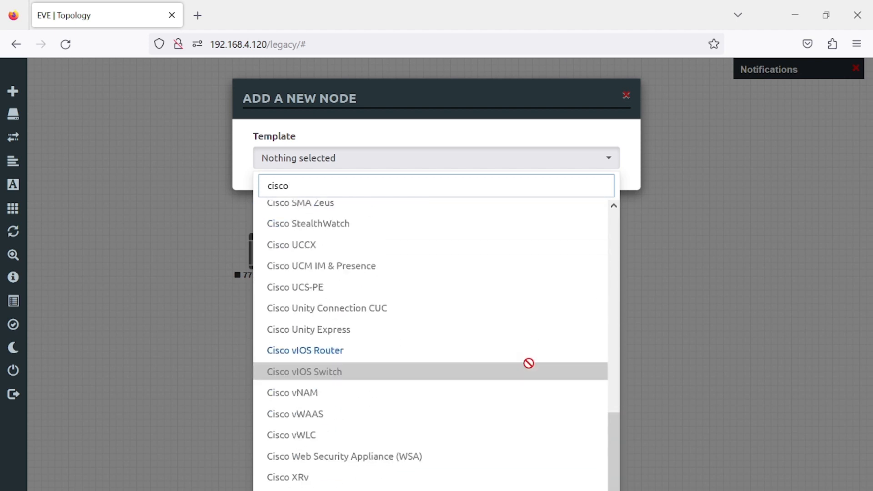
click(525, 359)
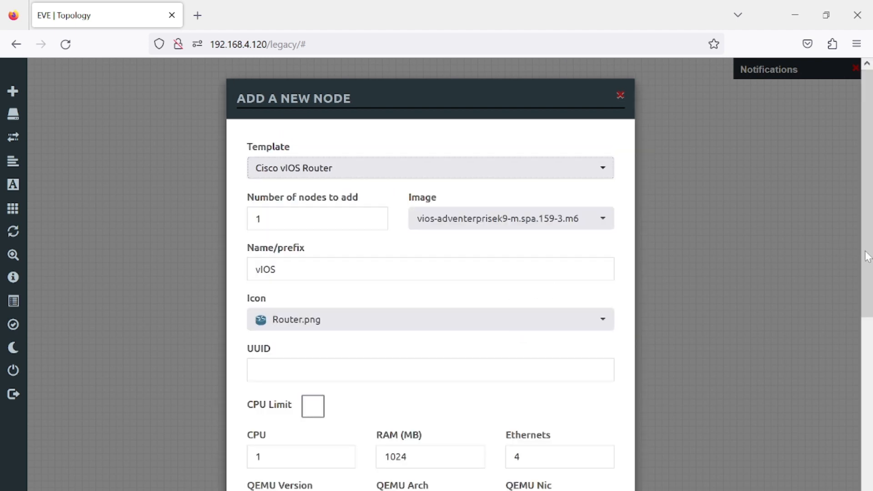
scroll(752, 378, down, 6)
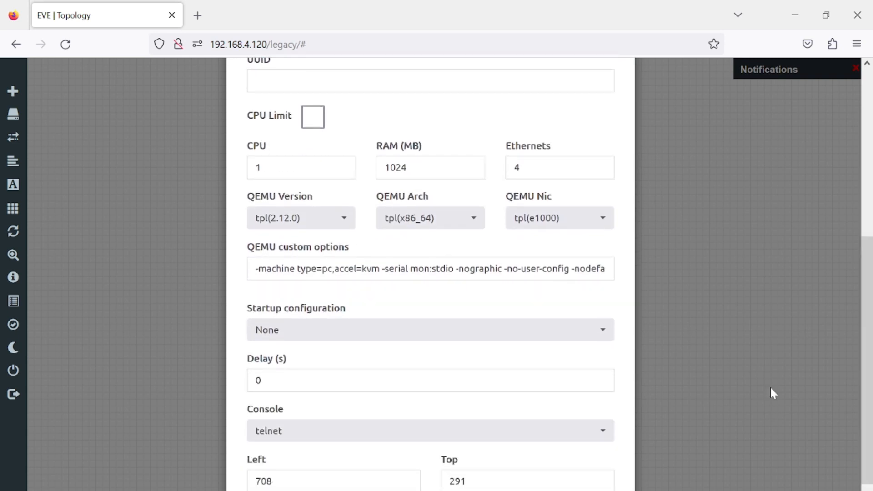
drag(871, 407, 870, 443)
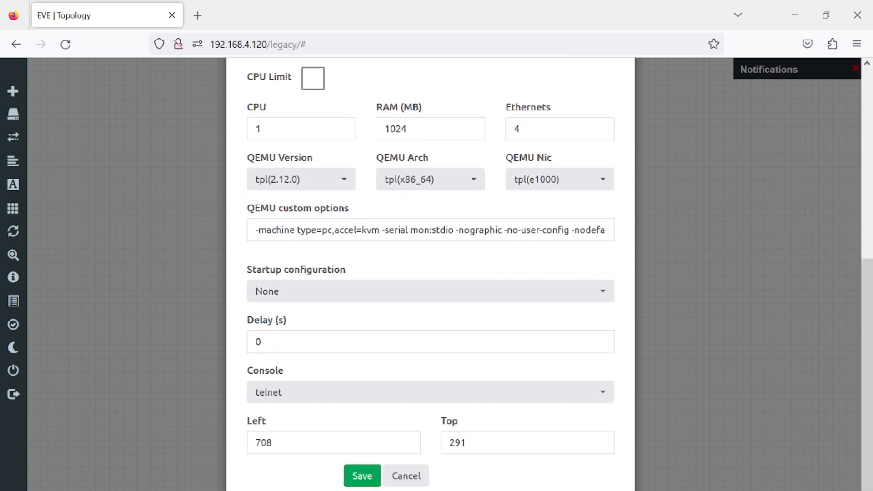
click(363, 476)
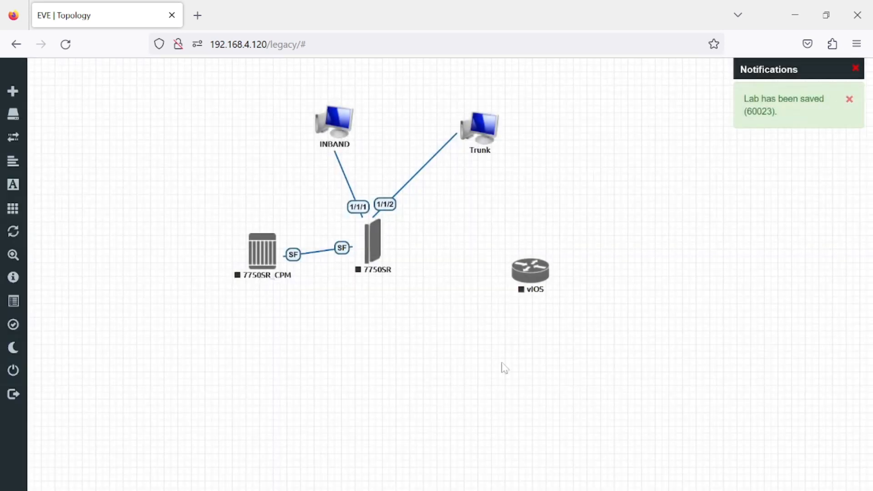
Step: Start the vIOS node and open its console
right_click(538, 272)
click(554, 296)
click(532, 283)
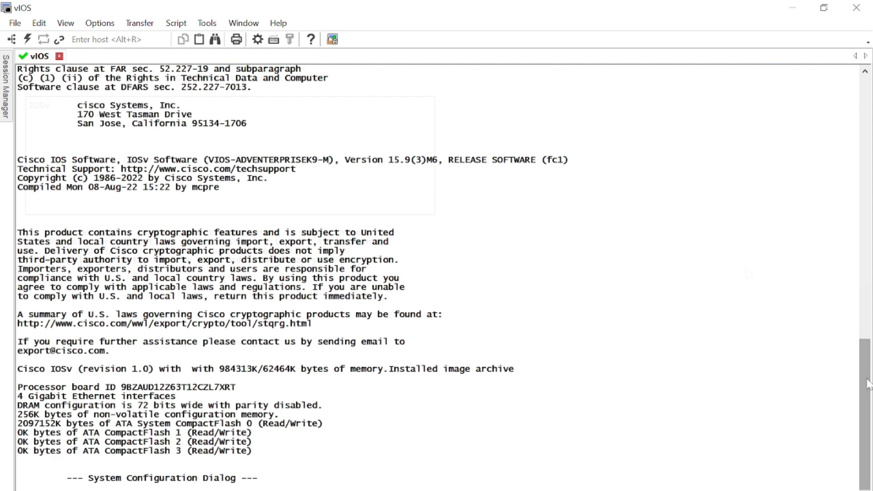
Step: Run show ip int br to list the router's four unassigned GigabitEthernet interfaces
click(864, 162)
click(863, 162)
drag(863, 166, 871, 437)
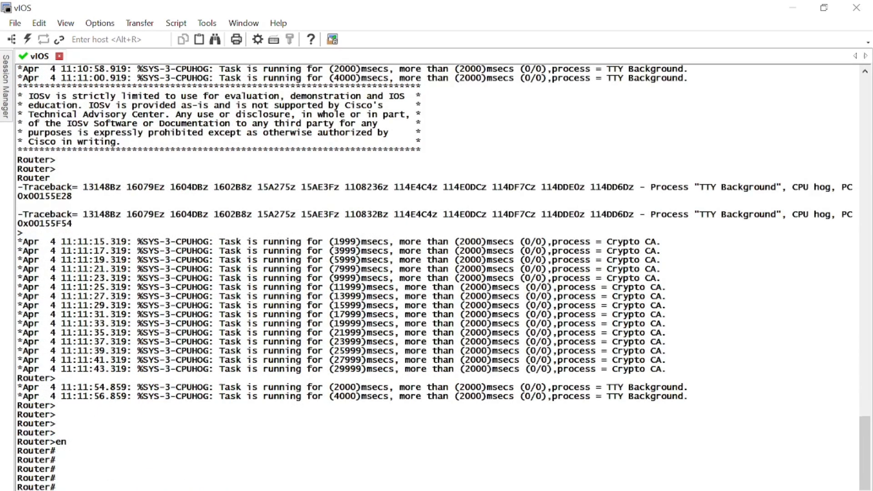
text(show ip int br)
key(Return)
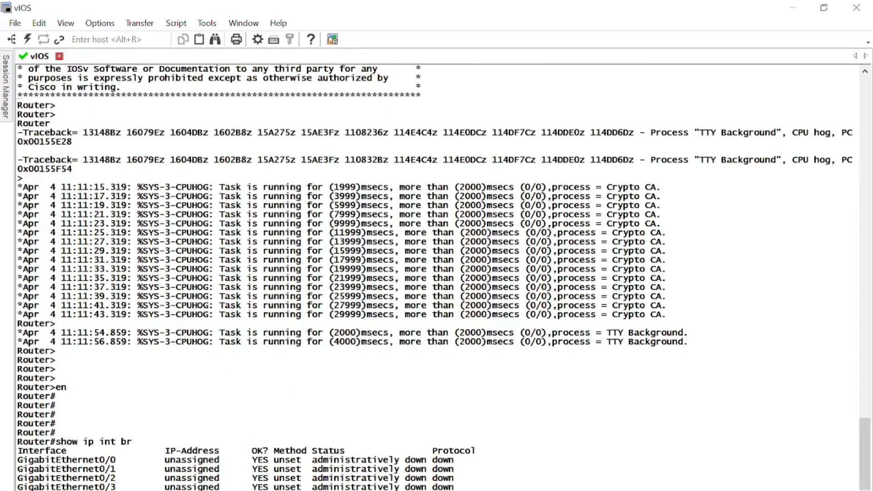
key(Return)
key(Return)
key(Return)
key(Return)
key(Return)
key(Return)
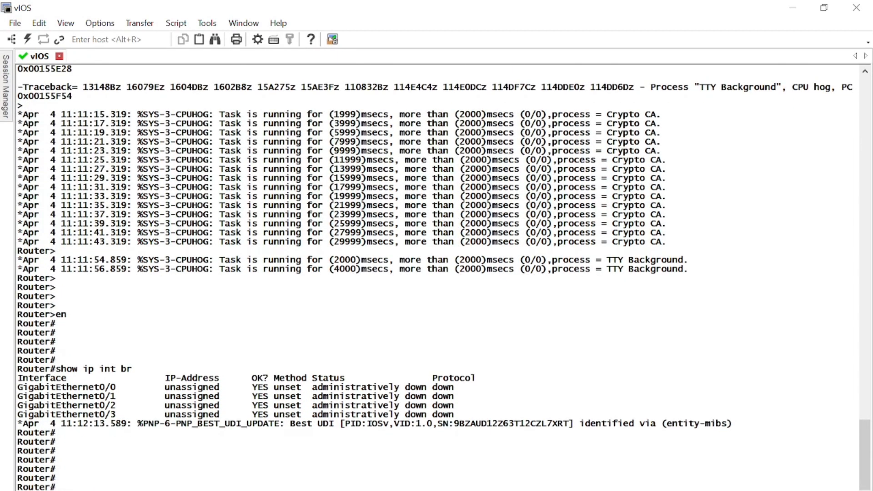
Step: Enter config mode for GigabitEthernet0/0, try ip add, then exit back to privileged mode
text(config t)
key(Return)
key(Return)
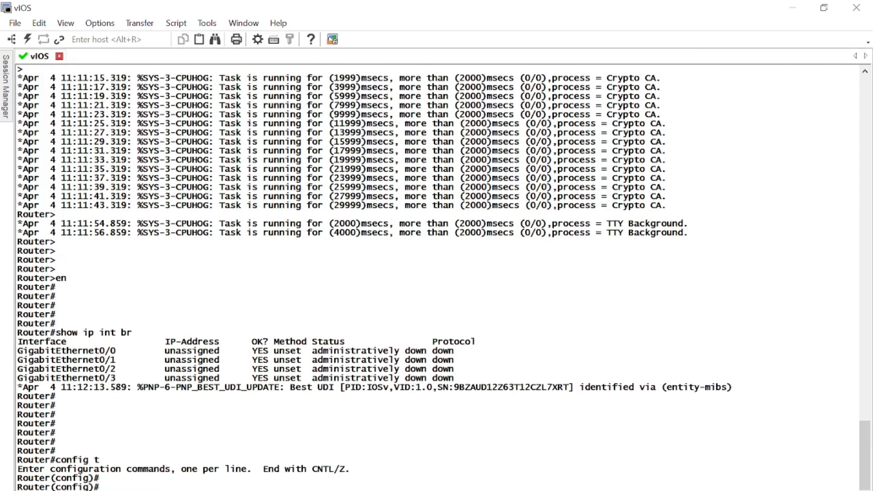
key(Return)
text(int g0/0)
key(Return)
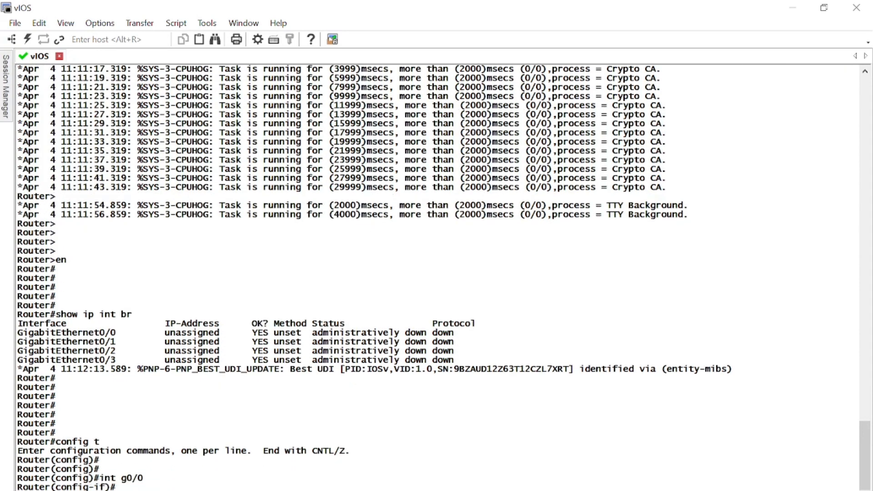
key(Return)
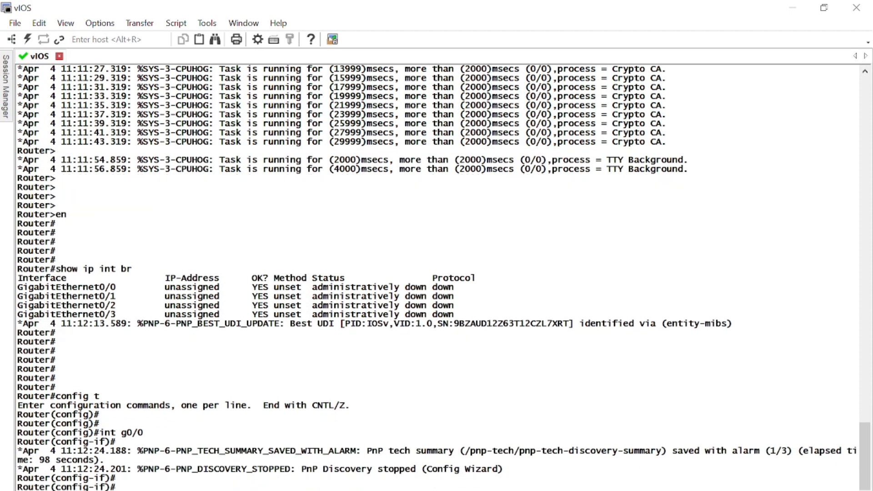
key(Return)
key(Return)
key(Return)
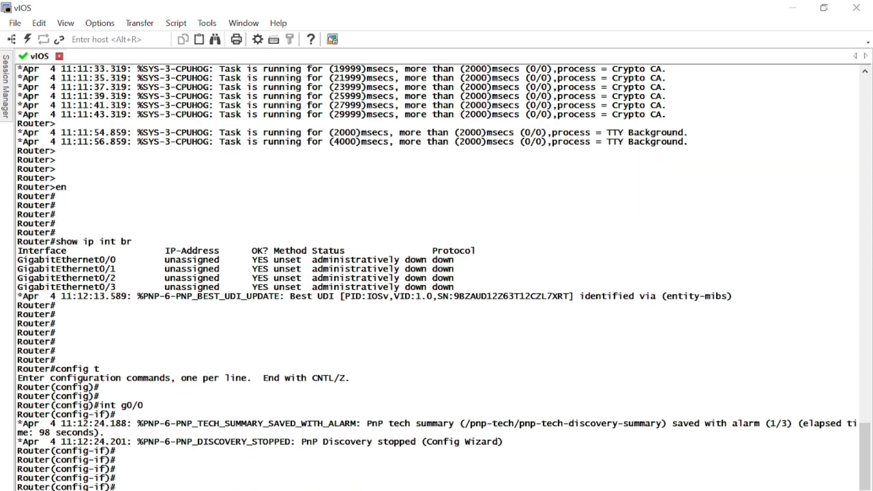
key(Return)
text(ip add)
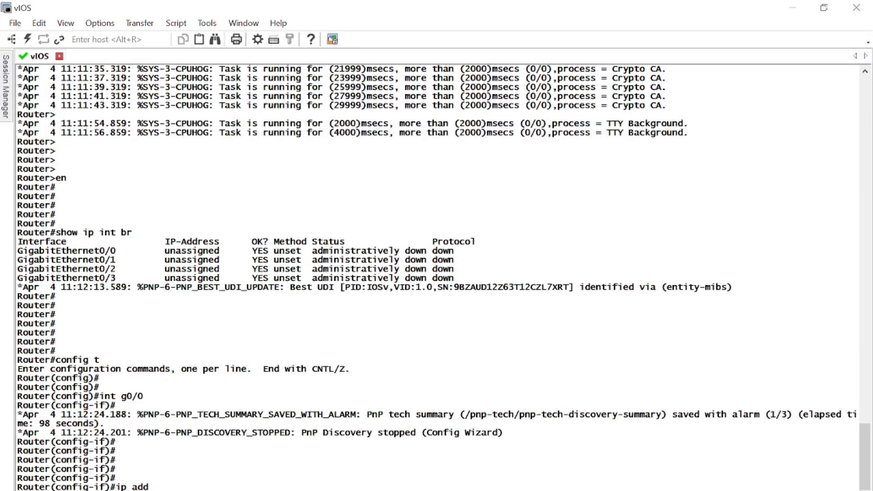
key(Return)
text(exit)
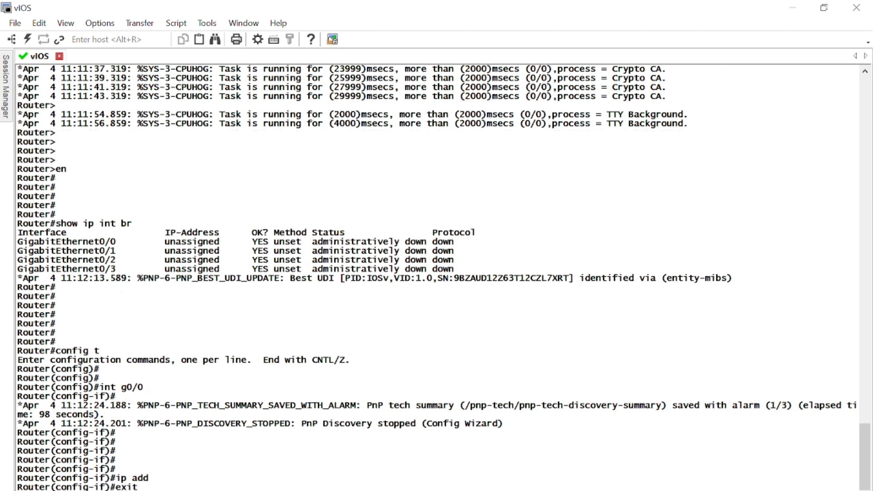
key(Return)
text(exit)
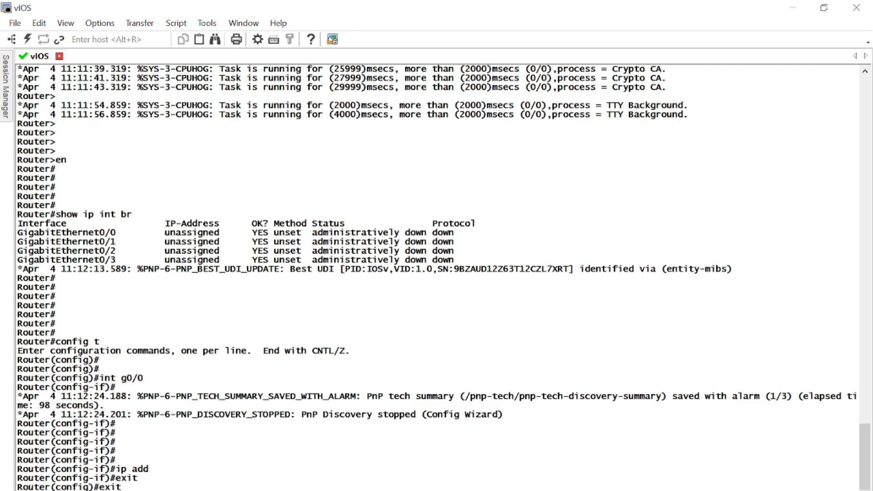
key(Return)
Step: Display the full show version output for IOSv 15.9(3)M6
text(show ver)
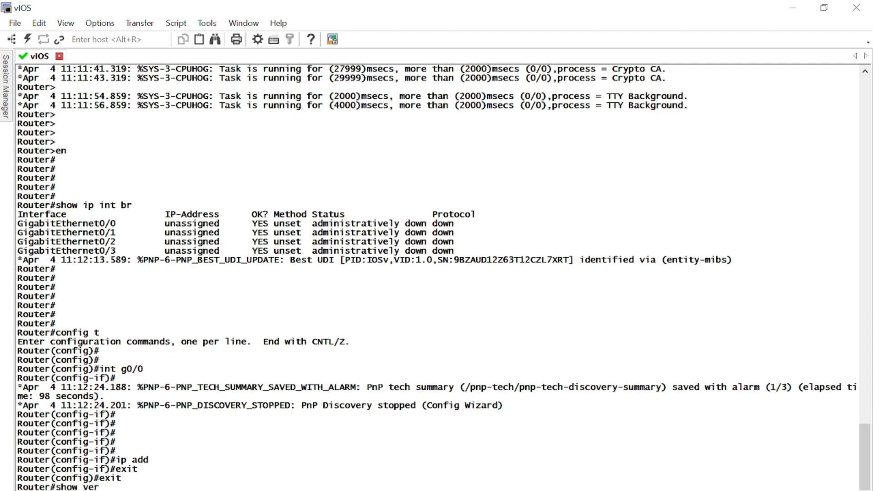
key(Tab)
key(Return)
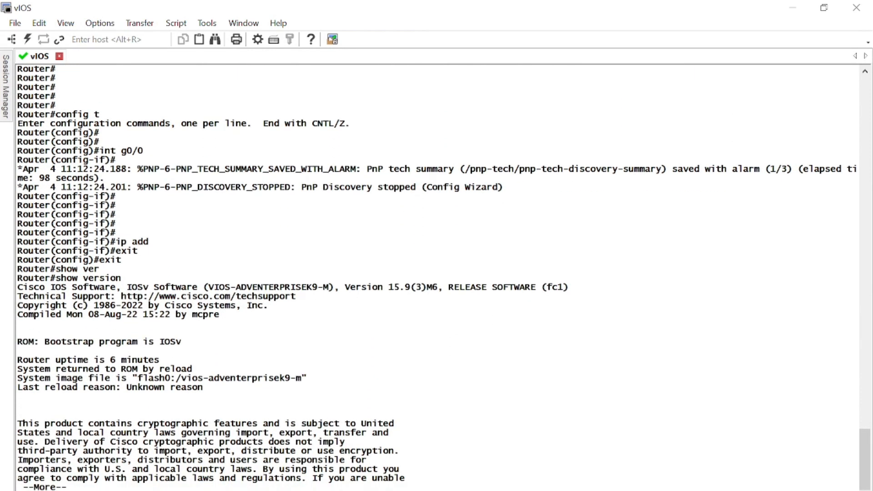
key(space)
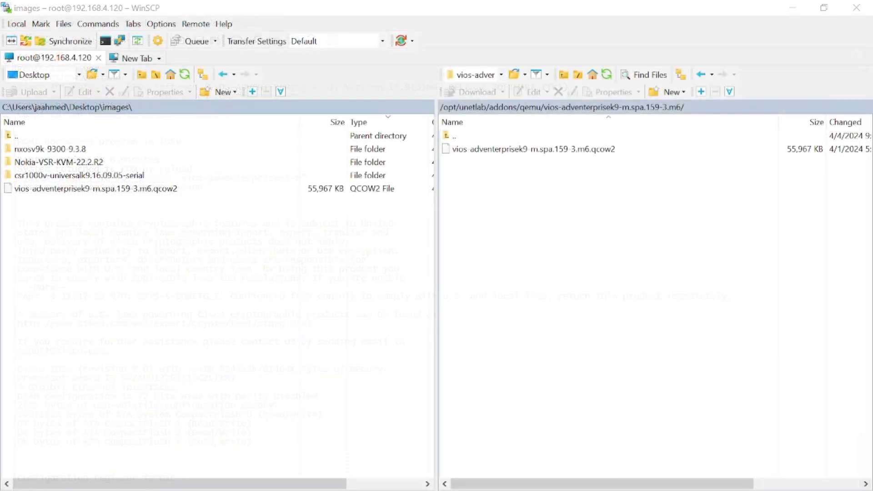
Step: Present the Adding Cisco CSR 1000v slide, then return to the SecureCRT shell
mouse_move(448, 490)
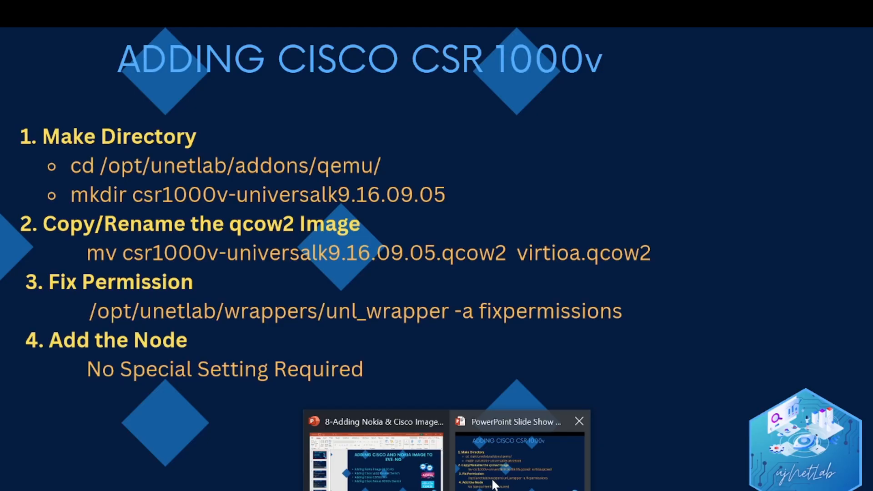
click(495, 484)
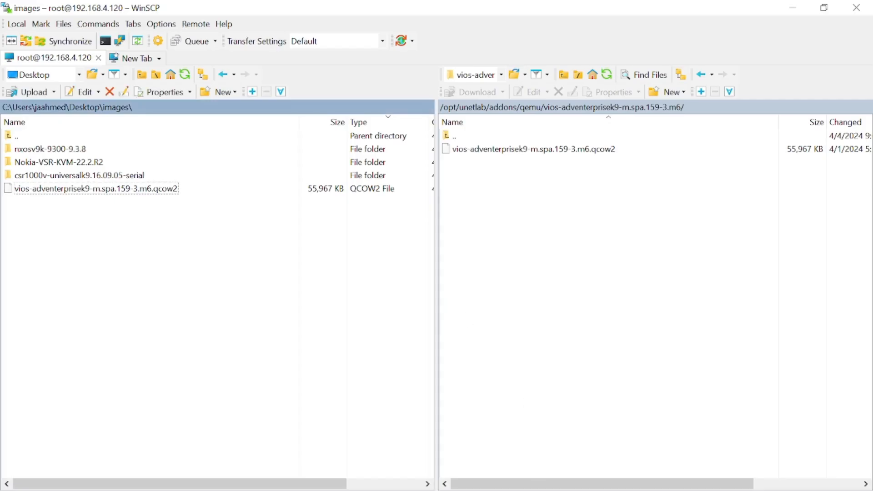
key(alt+Tab)
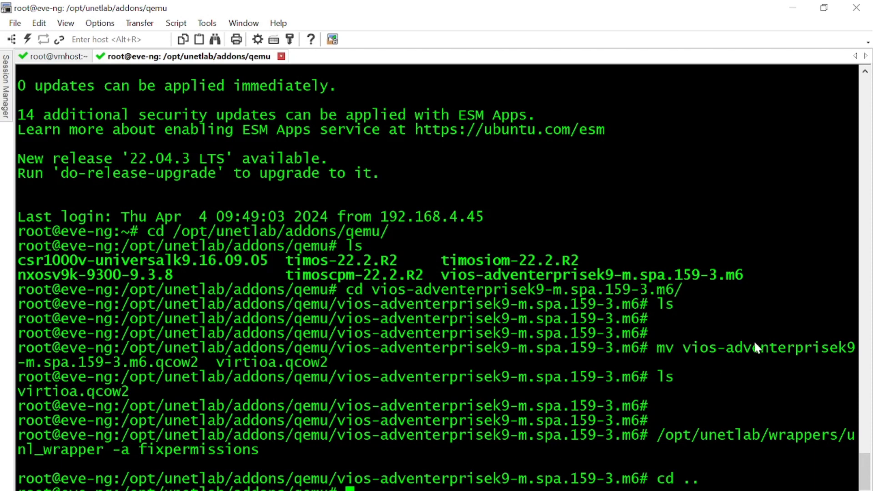
Step: Clear the stray character and list the qemu image folders
text(S)
key(Return)
key(BackSpace)
text(ls)
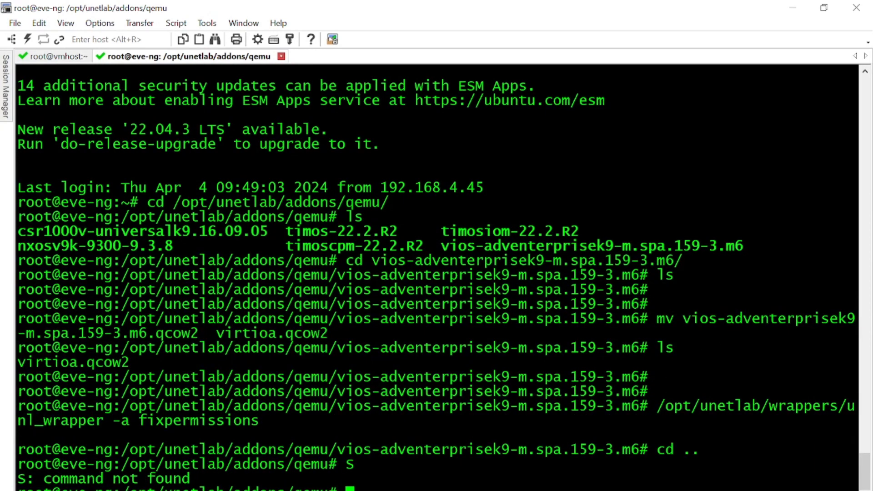
key(Return)
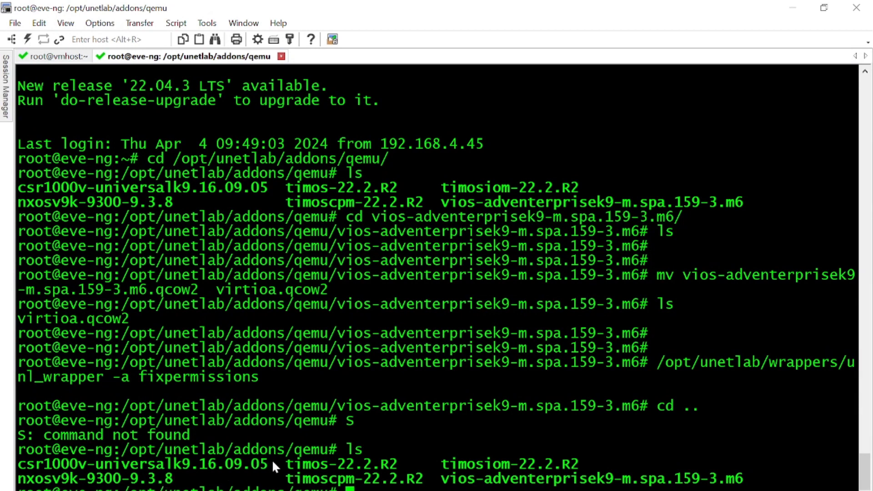
Step: Change into csr1000v-universalk9.16.09.05 using the copied folder name, and list its contents
drag(269, 462, 86, 464)
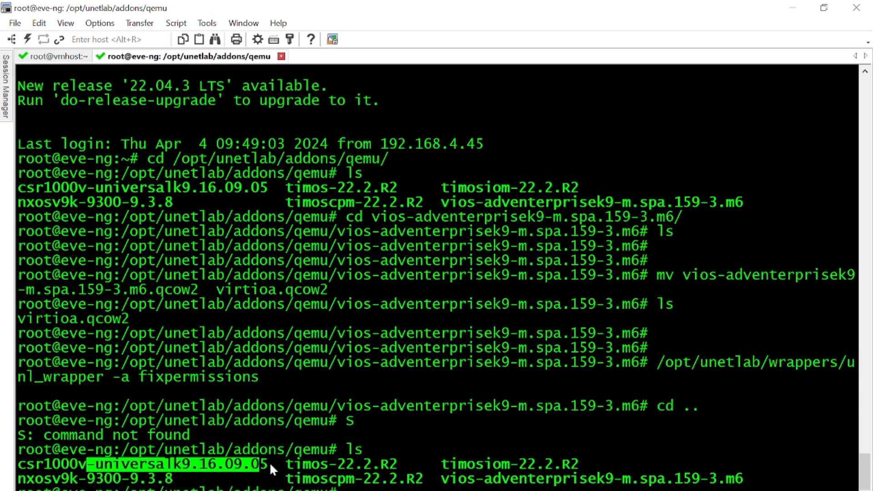
drag(269, 465, 18, 466)
text(cd)
right_click(554, 377)
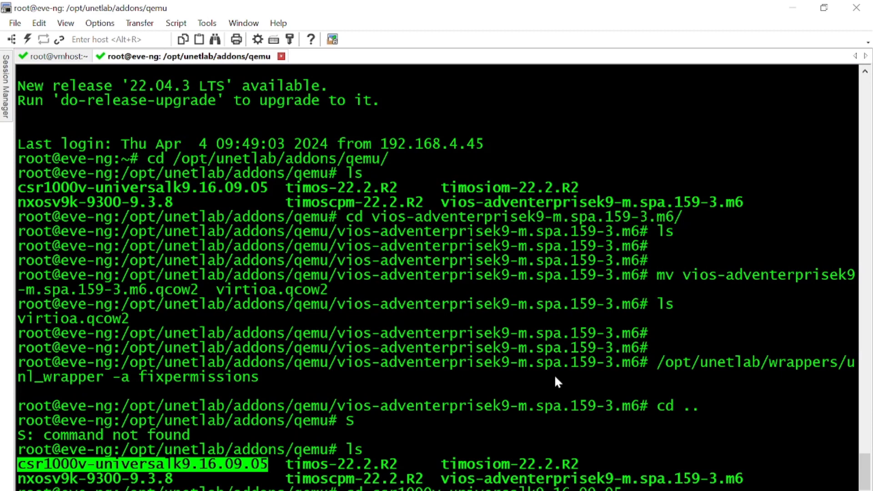
key(Return)
text(ls)
key(Return)
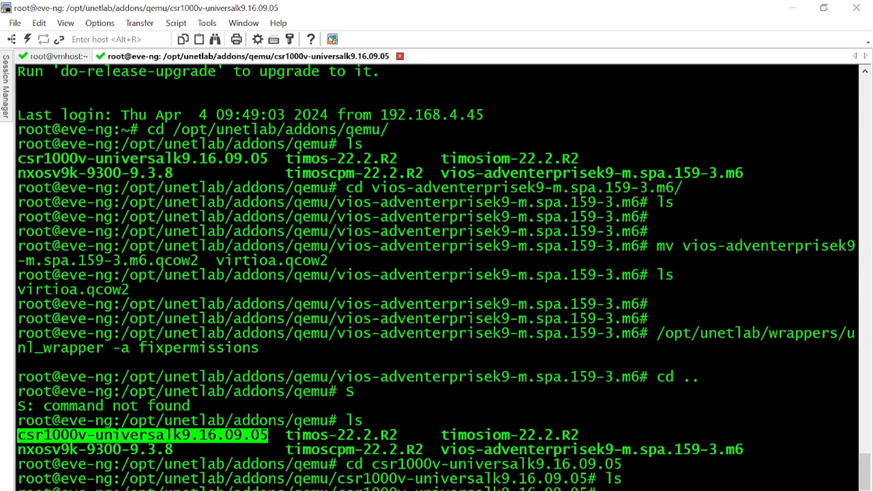
key(alt+Tab)
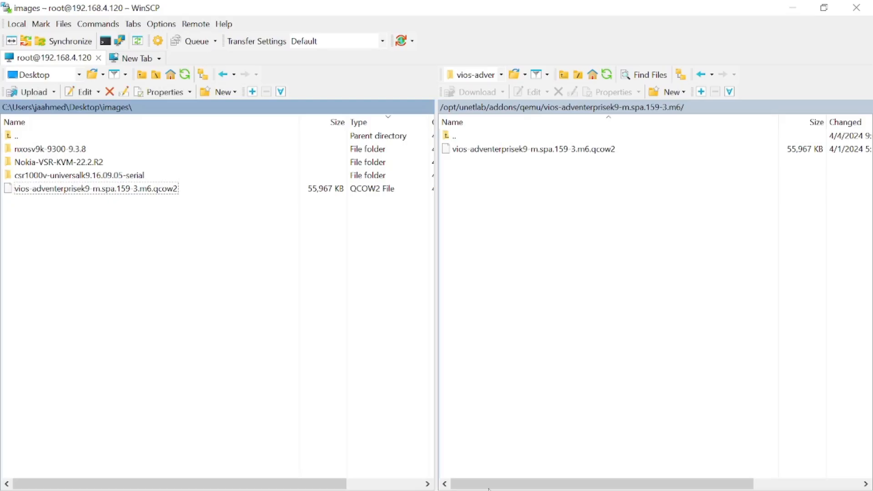
Step: Upload virtioa.qcow2 (856,203 KB) from the local -serial folder to the server's csr1000v-universalk9.16.09.05 folder
click(531, 108)
double_click(513, 151)
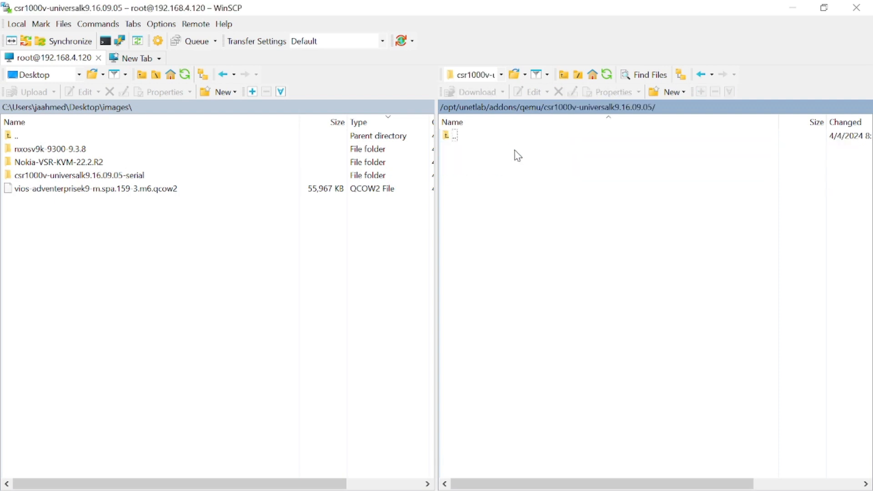
double_click(147, 177)
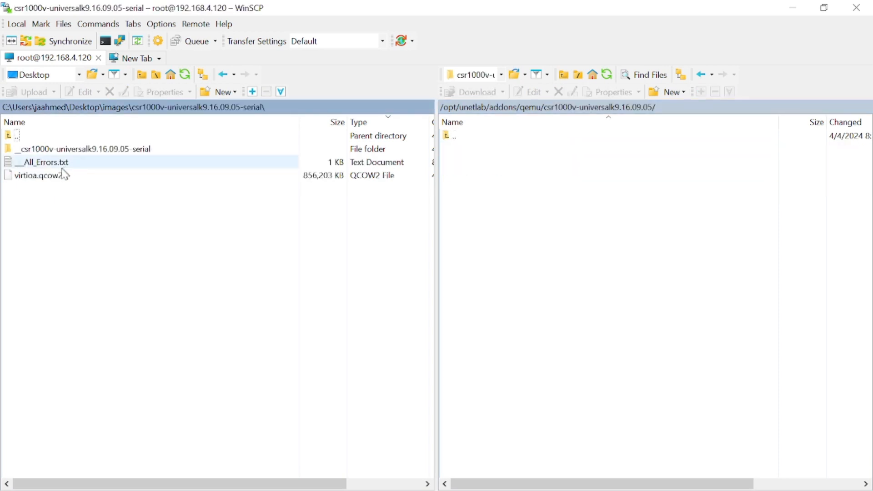
drag(63, 177, 533, 179)
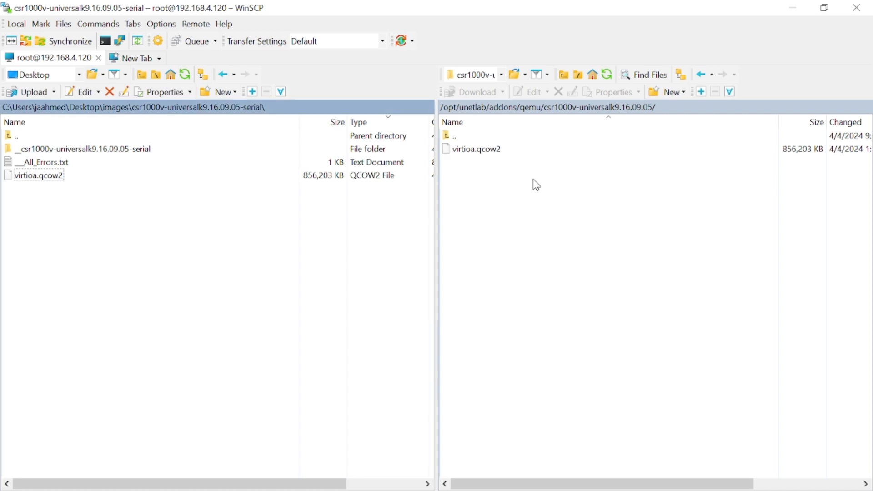
Step: Rerun /opt/unetlab/wrappers/unl_wrapper -a fixpermissions from history in the csr1000v folder
click(516, 489)
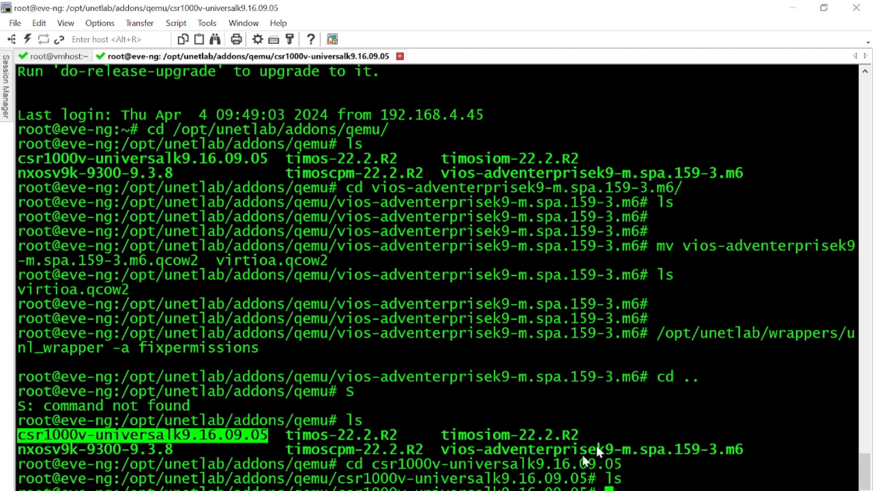
text(s)
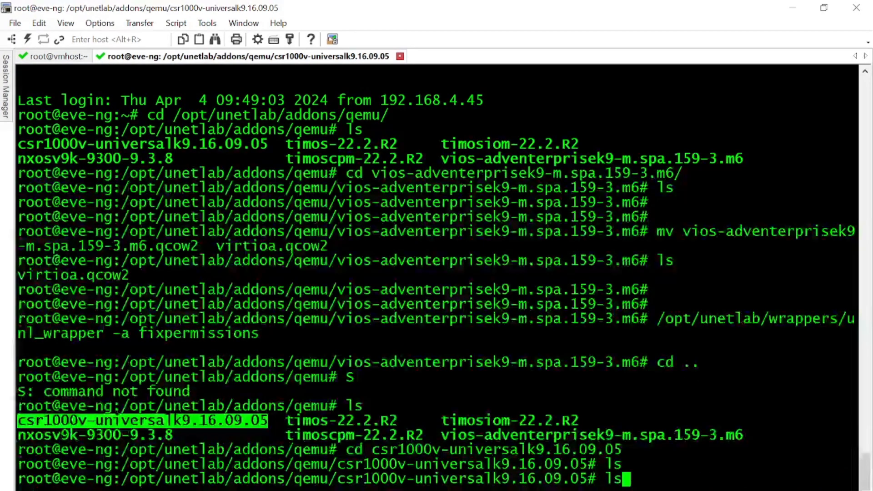
key(Up)
key(Up)
key(Up)
key(Up)
key(Up)
key(Up)
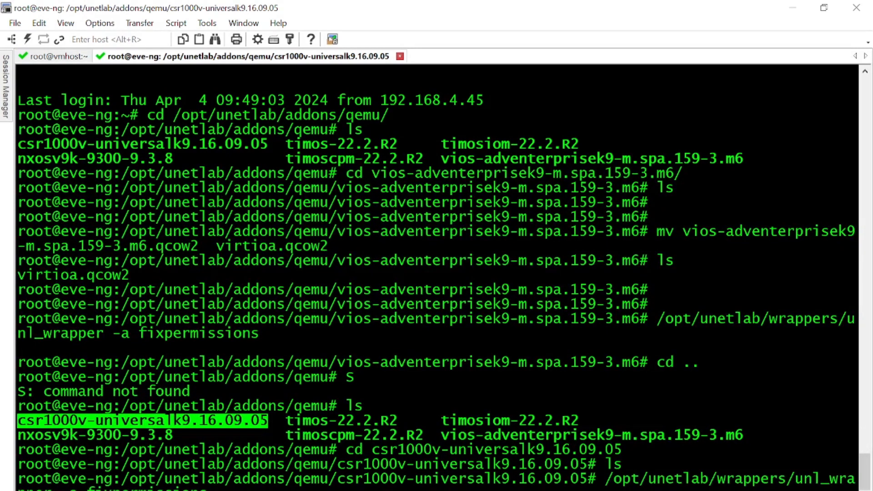
key(Return)
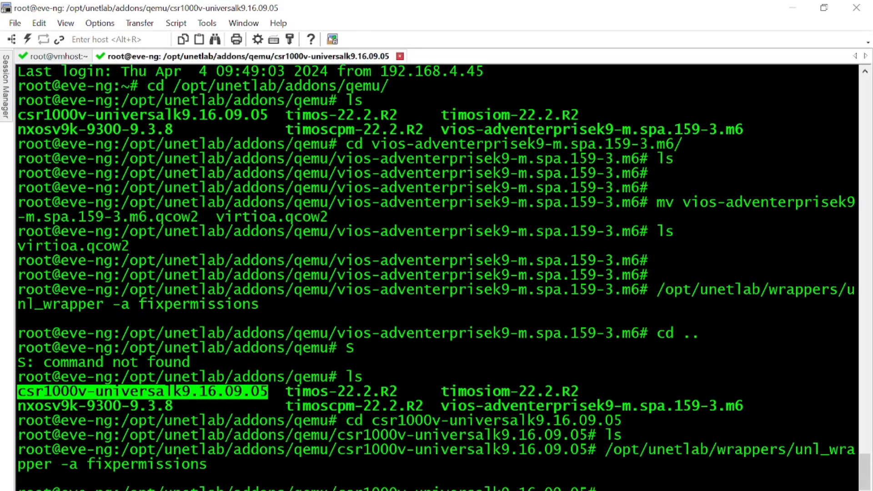
key(alt+Tab)
right_click(488, 210)
Step: Add a node from the Cisco CSR 1000V template and give it 4096 MB of RAM
click(512, 239)
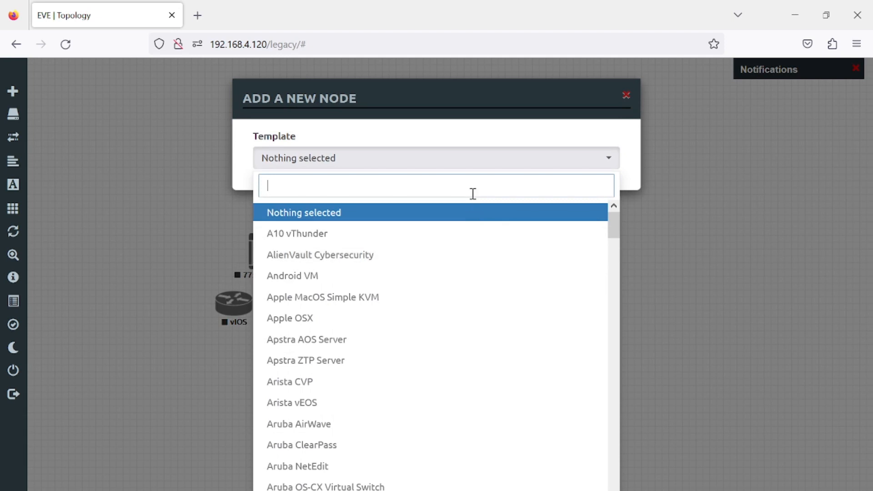
text(cisco)
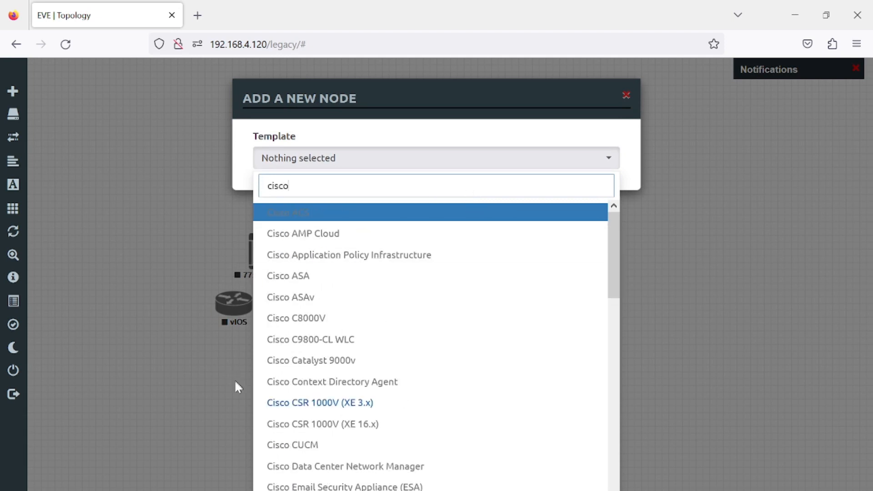
click(348, 405)
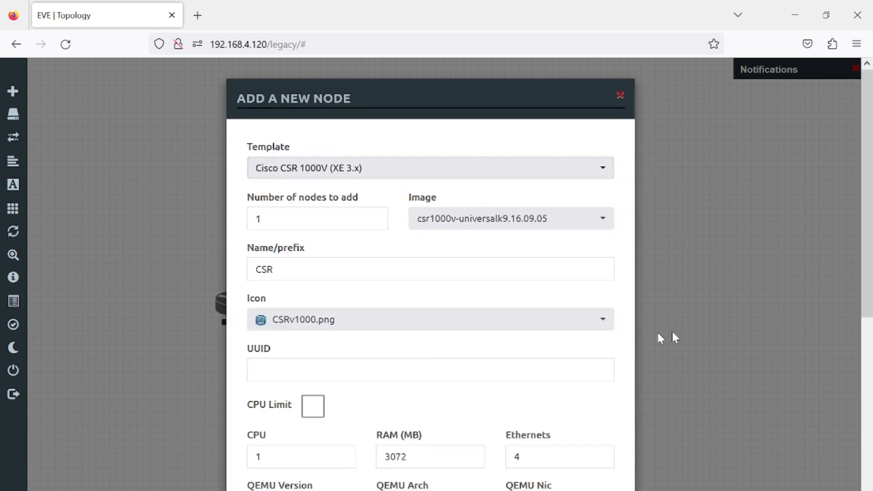
scroll(659, 338, down, 3)
double_click(421, 334)
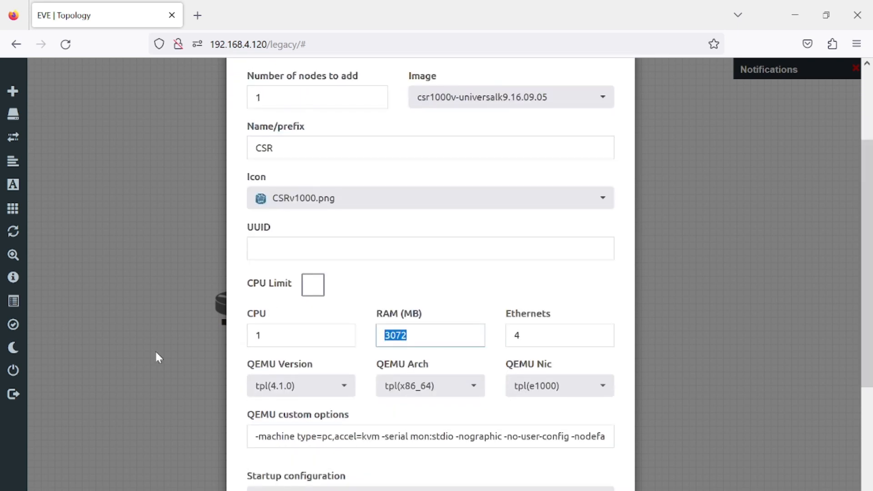
text(4096)
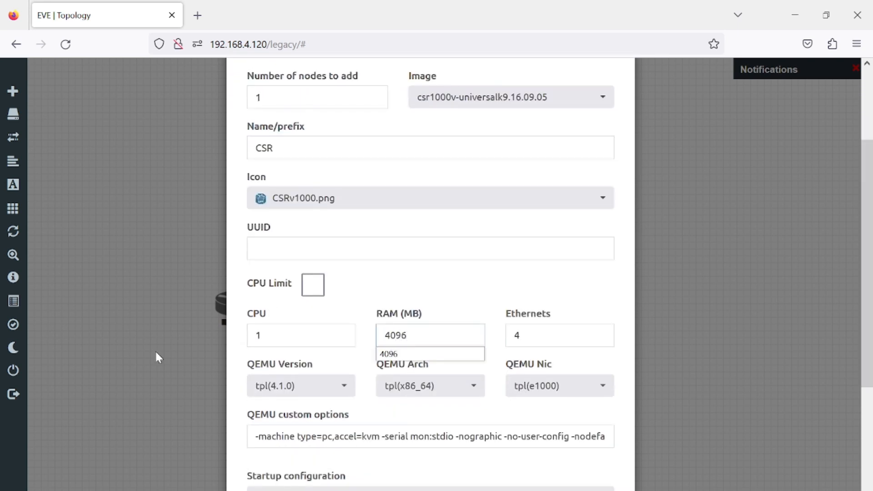
click(438, 356)
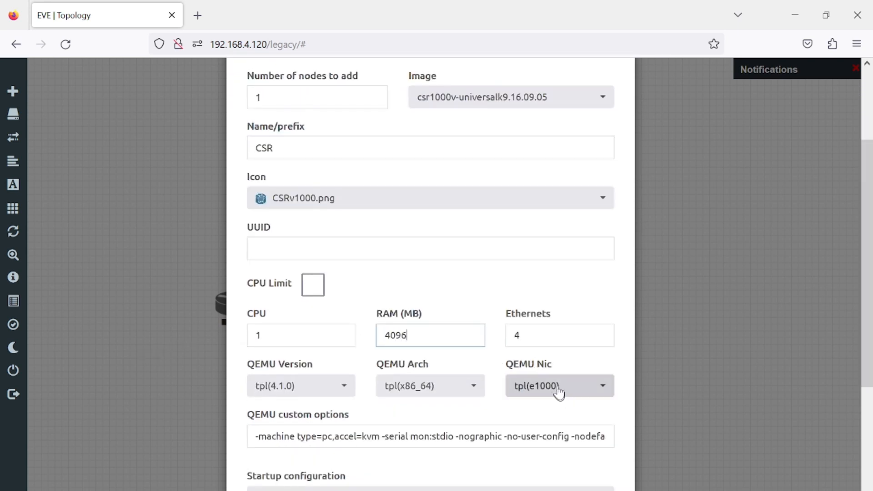
Step: Set the QEMU NIC to virtio-net-pci and CPUs to 2, then save the CSR node
click(555, 385)
scroll(608, 304, up, 3)
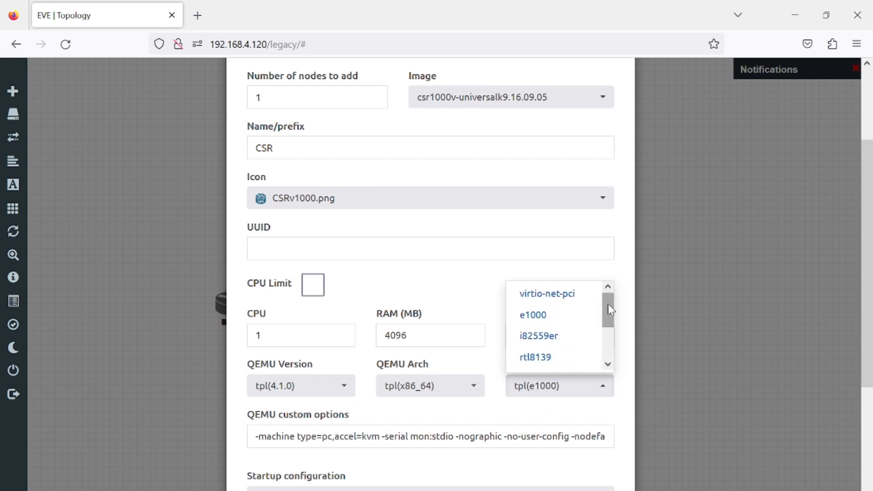
click(587, 297)
scroll(586, 298, down, 5)
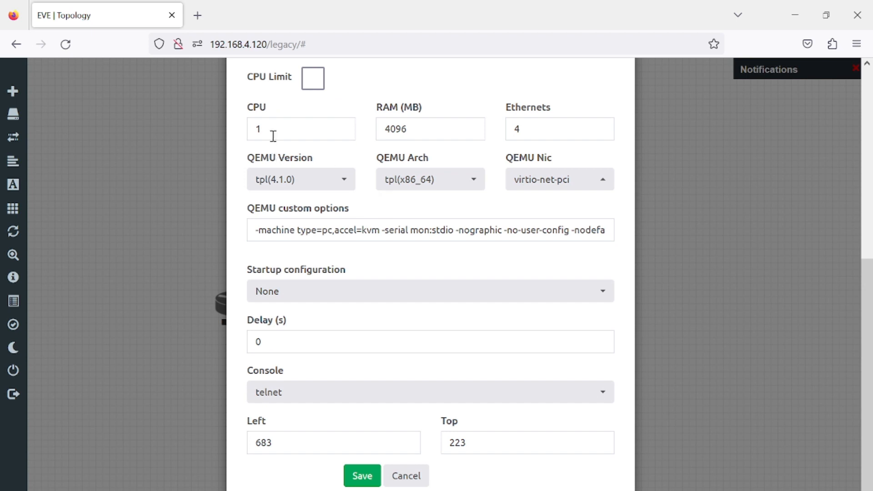
drag(273, 134, 174, 127)
text(2)
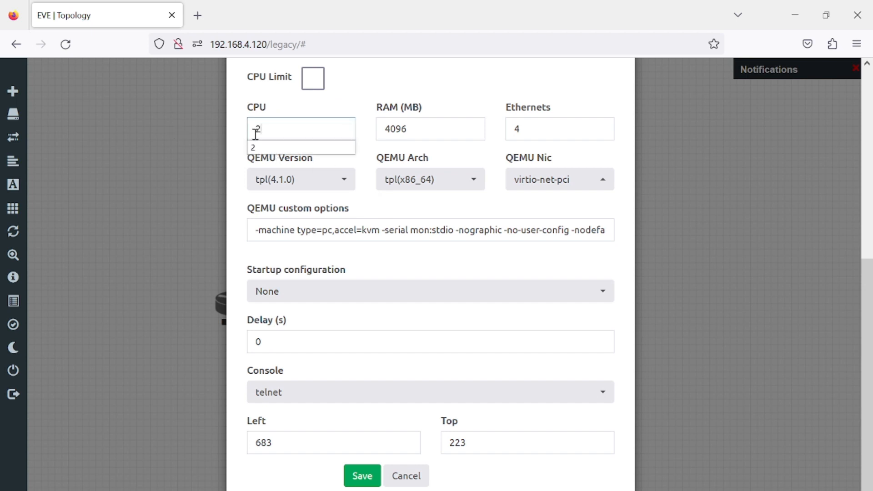
click(275, 148)
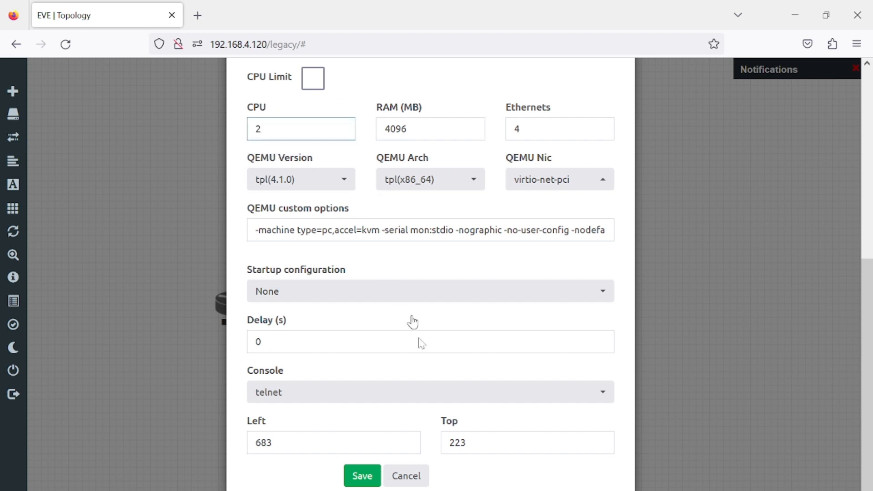
click(364, 476)
Step: Start the CSR node and open its console to watch it boot
right_click(519, 229)
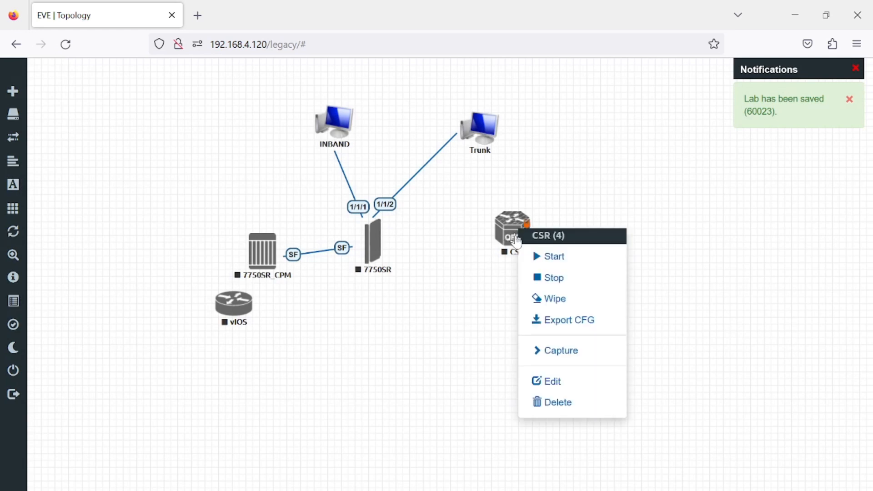
click(527, 257)
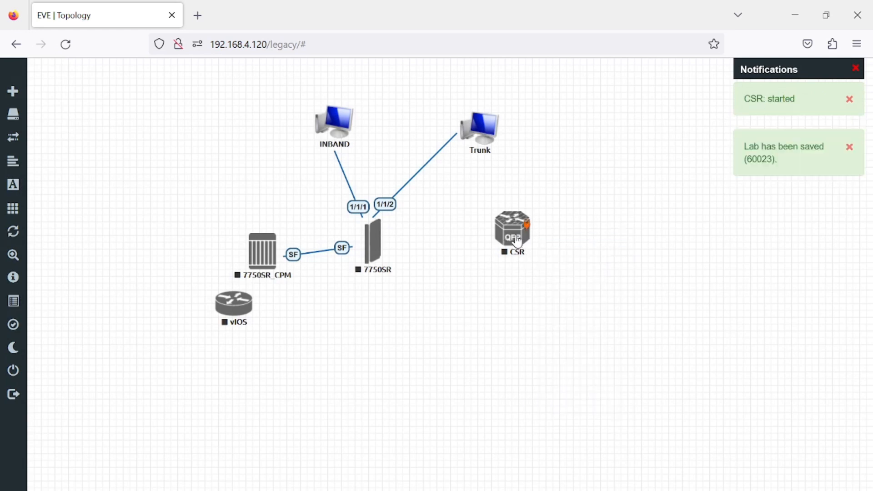
click(517, 241)
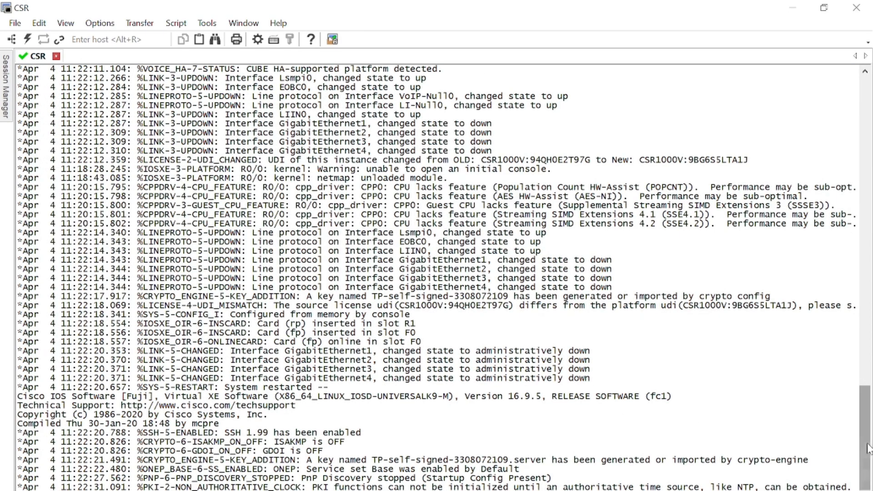
Step: Enter privileged mode with en and list every interface's details with show interface
mouse_move(865, 452)
mouse_down()
mouse_move(854, 149)
mouse_move(867, 453)
mouse_up()
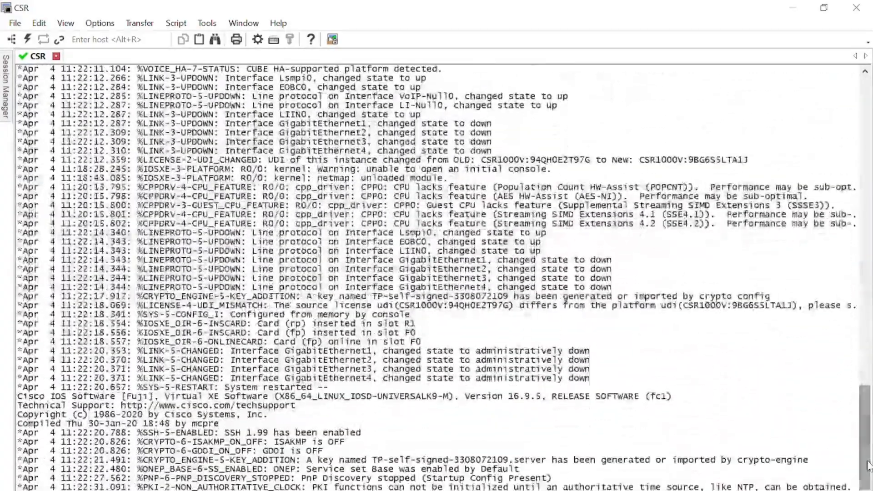
text(en)
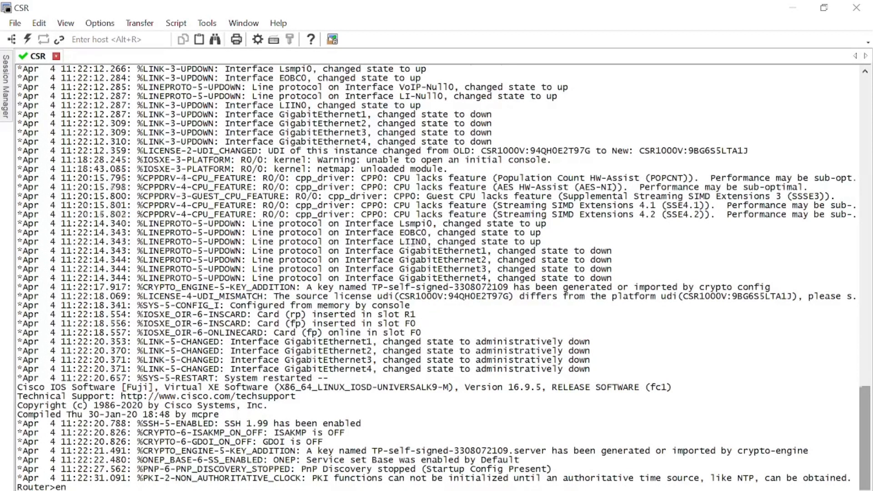
key(Return)
text(show int br)
key(Return)
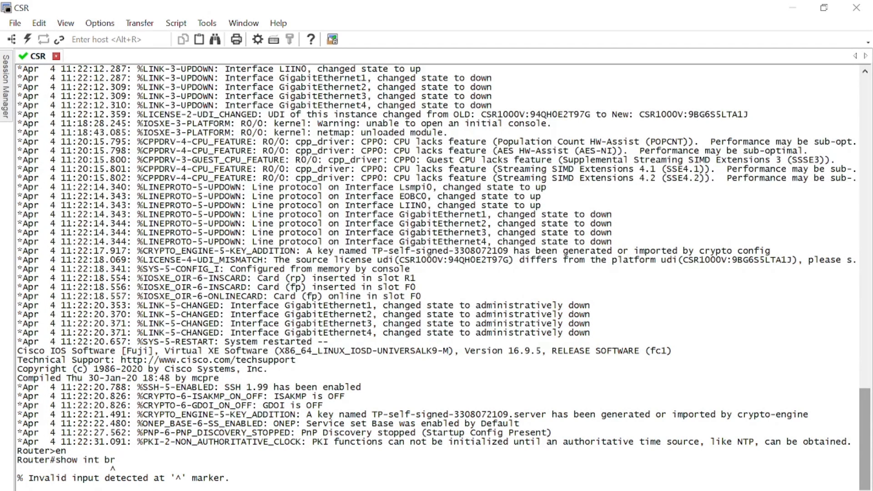
text(show interface)
key(Tab)
text(br)
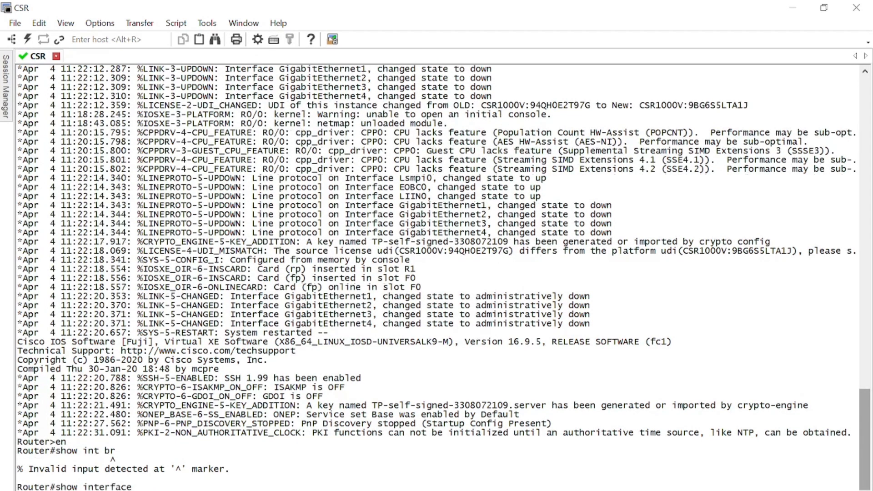
key(Tab)
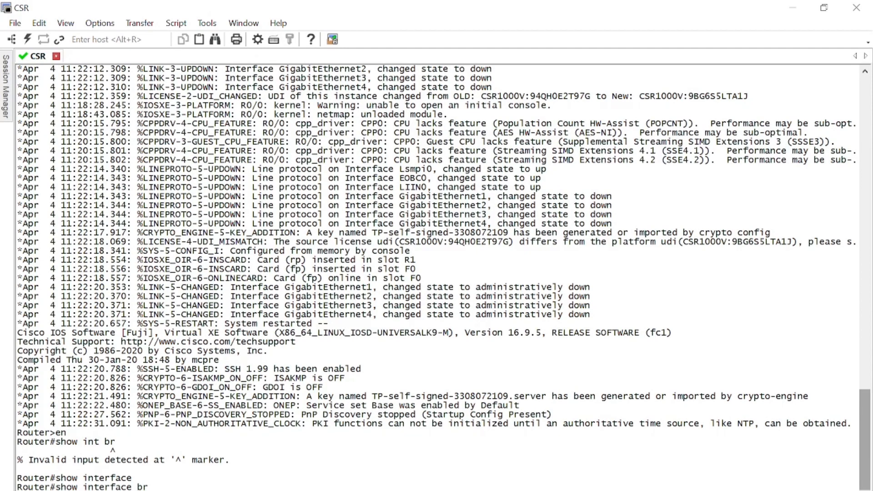
text(ief)
key(Return)
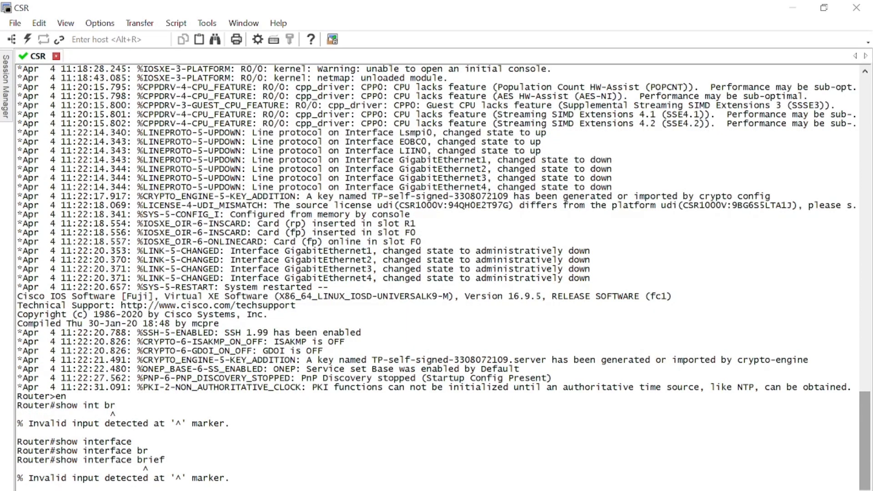
key(Return)
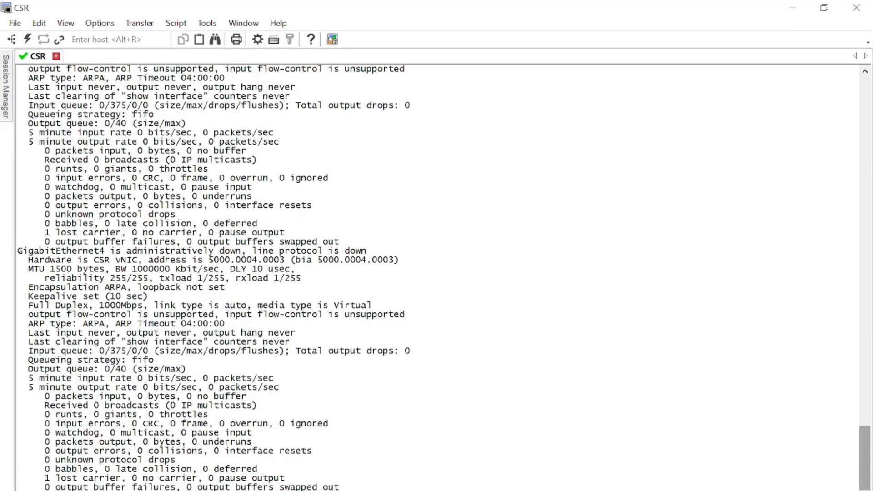
Step: Show the brief IP interface status and the router's version information
text(show ip int br)
key(Return)
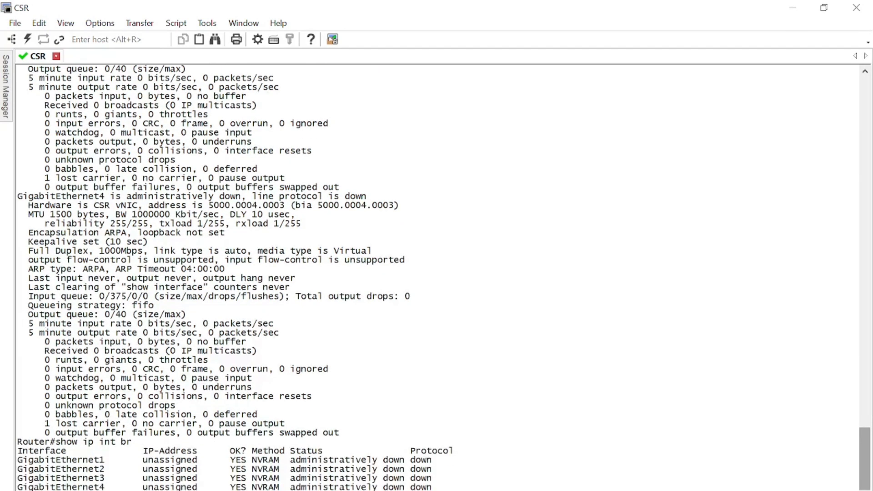
key(Return)
key(Return)
key(Return)
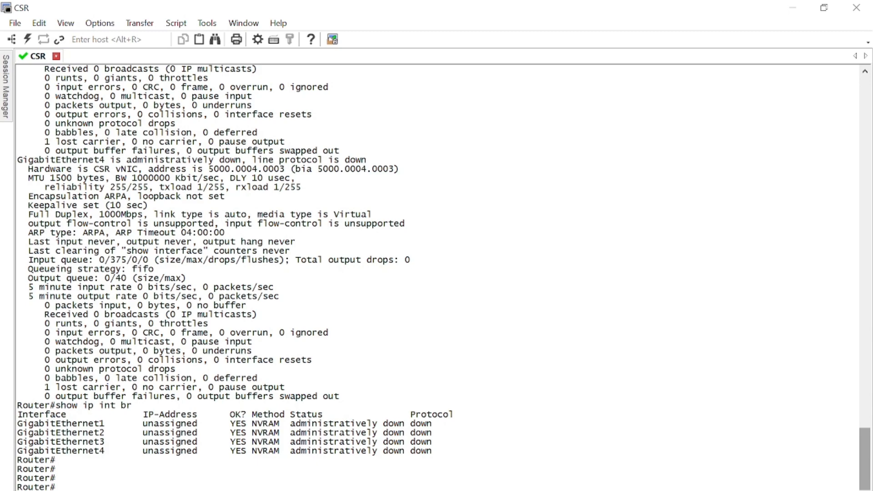
text(show ver)
key(Tab)
key(Return)
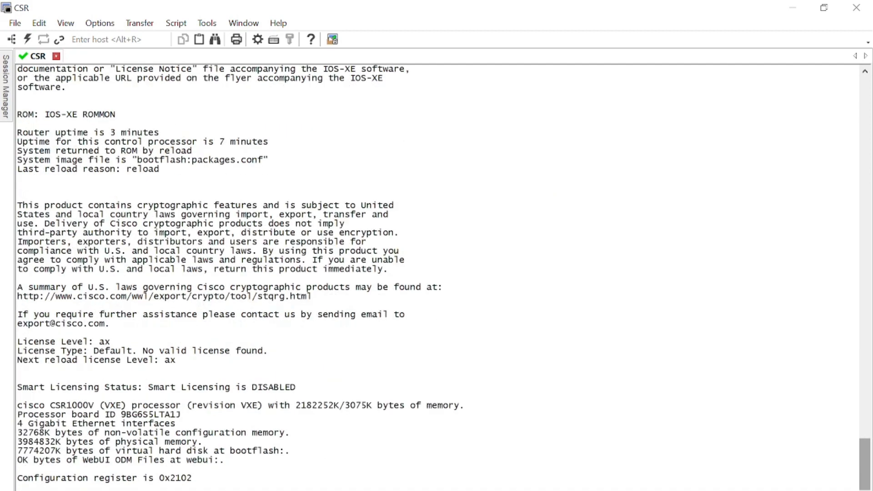
Step: Enter global configuration mode with configure terminal
text(con)
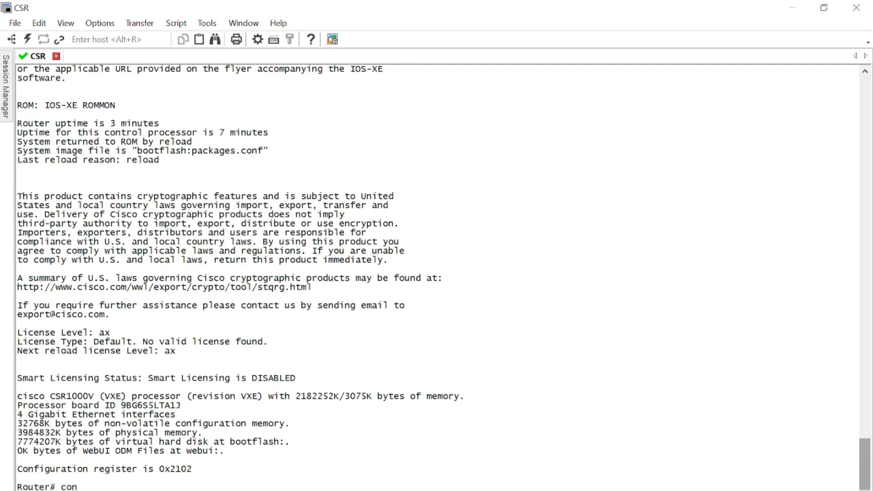
key(Return)
text(configure t)
key(Return)
key(Return)
key(Return)
key(Return)
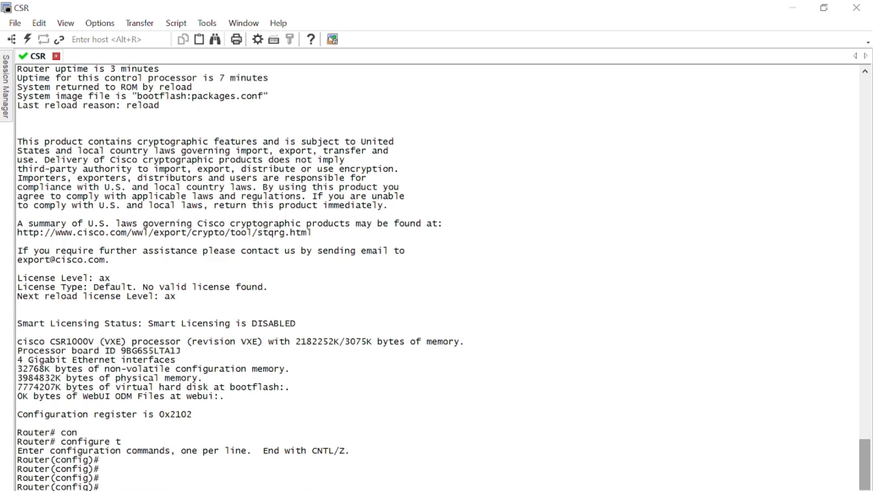
key(Return)
key(Return)
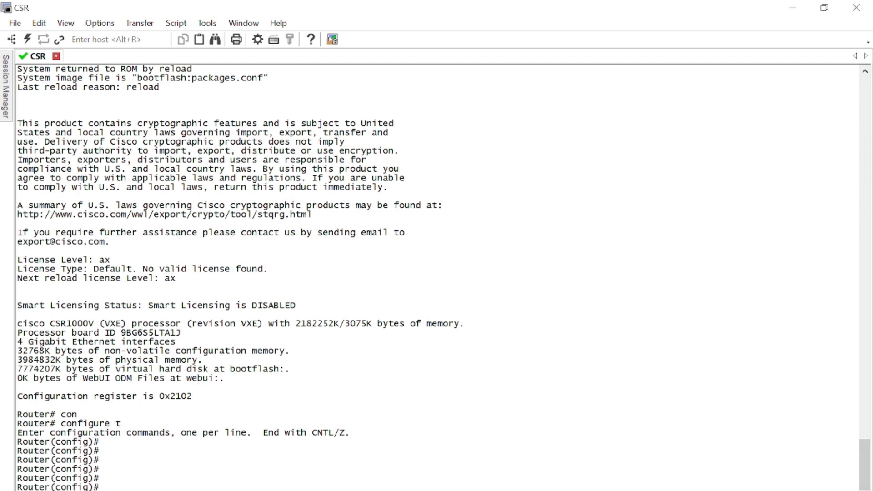
Step: Try interfaces G0/1 and G0, enter GigabitEthernet1, then exit back to global config
text(inter)
key(Tab)
text(G)
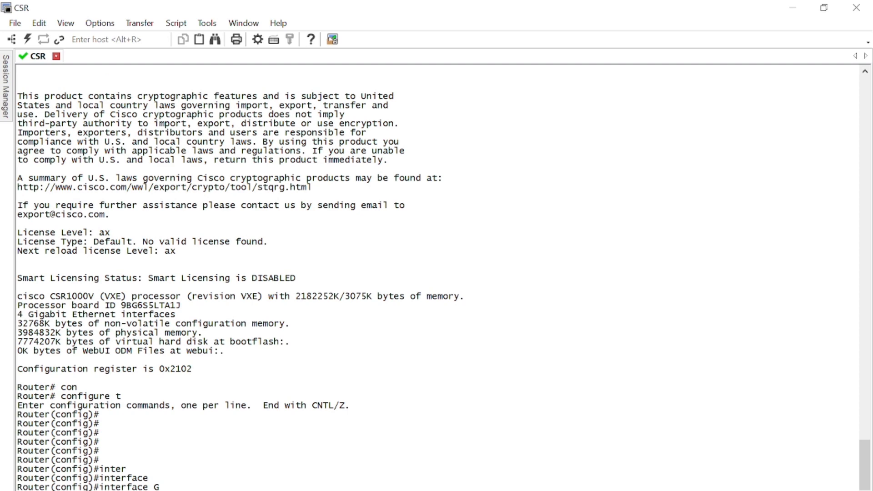
text(0/1)
key(Return)
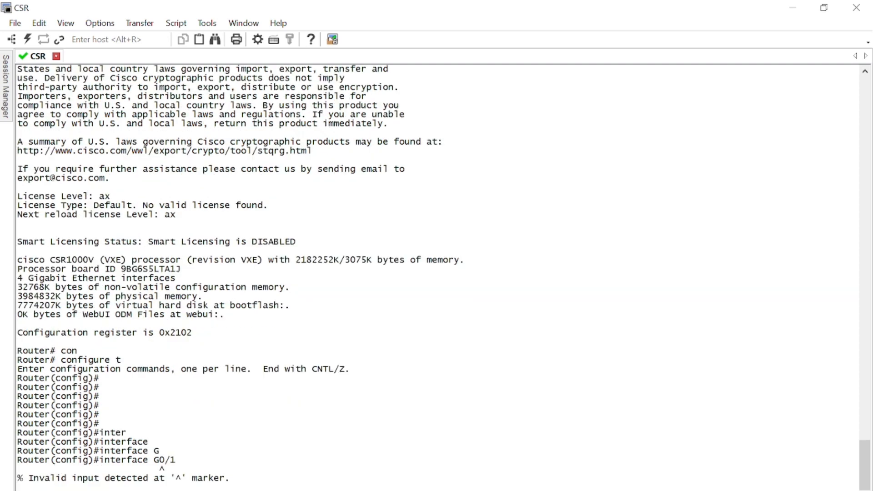
key(Return)
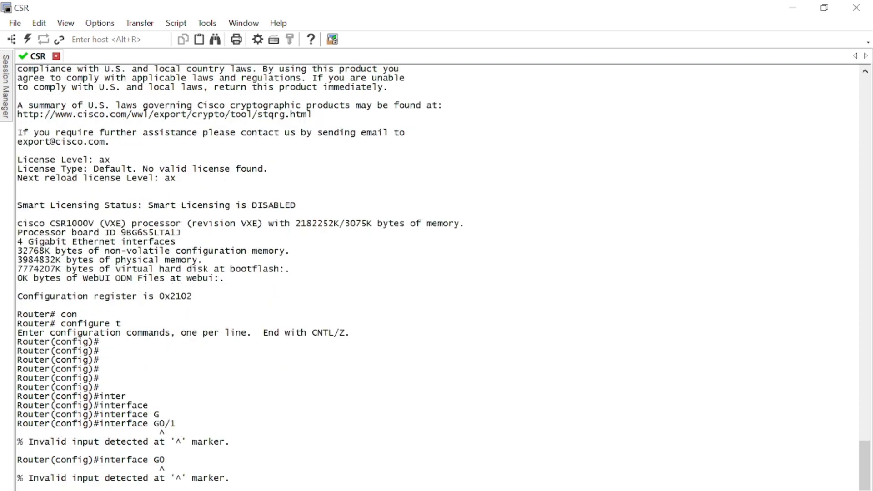
key(Return)
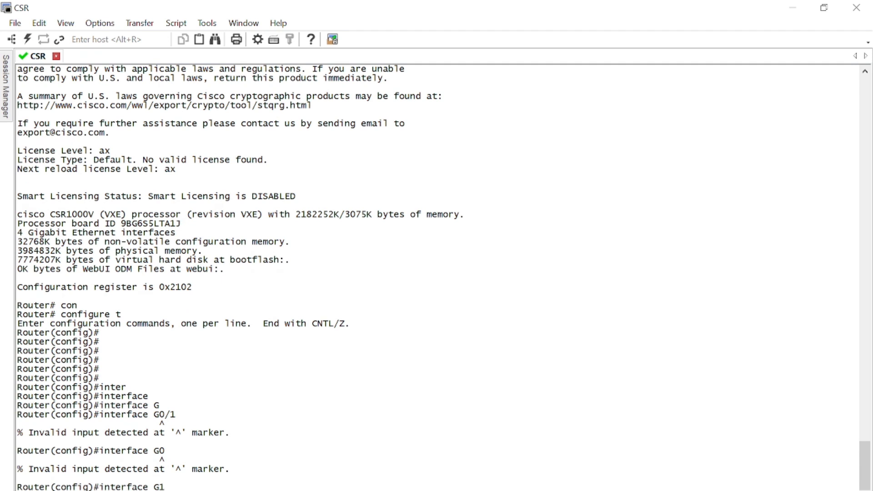
text(exit)
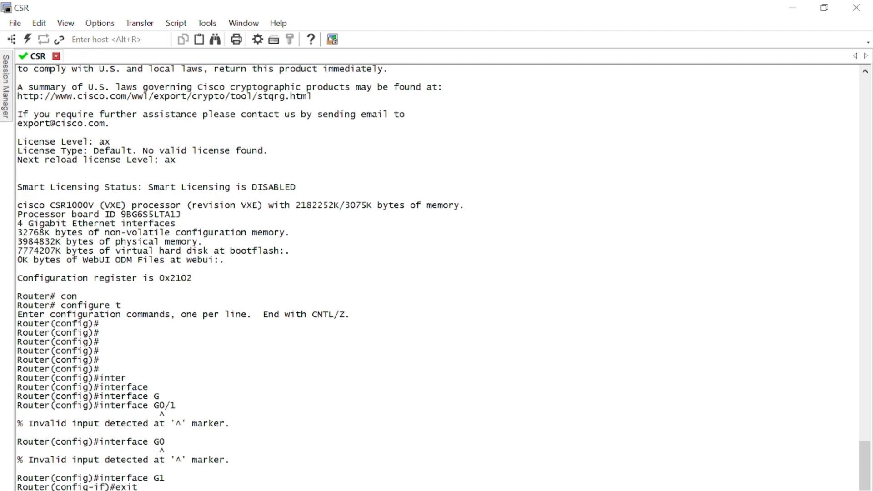
key(Return)
key(Return)
key(Return)
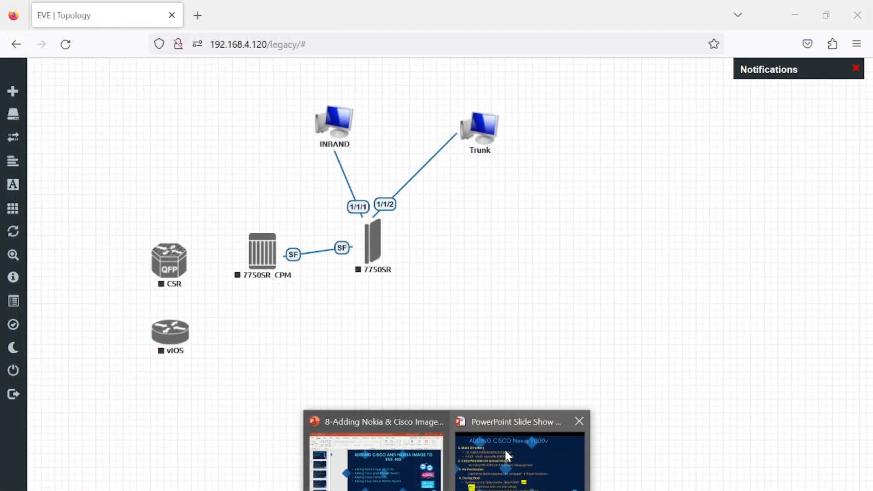
Step: Review the Adding Cisco Nexus 9000v slide, then return to the SecureCRT shell
click(504, 450)
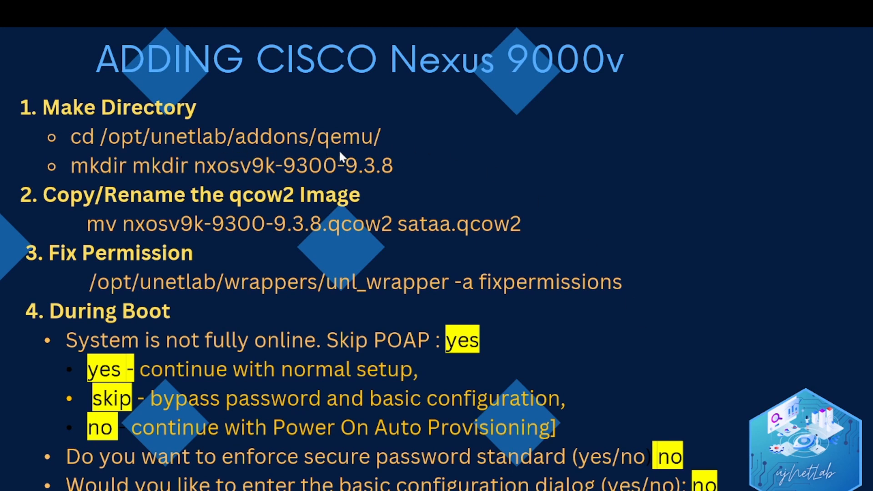
key(alt+Tab)
key(alt+Tab)
key(alt+Tab)
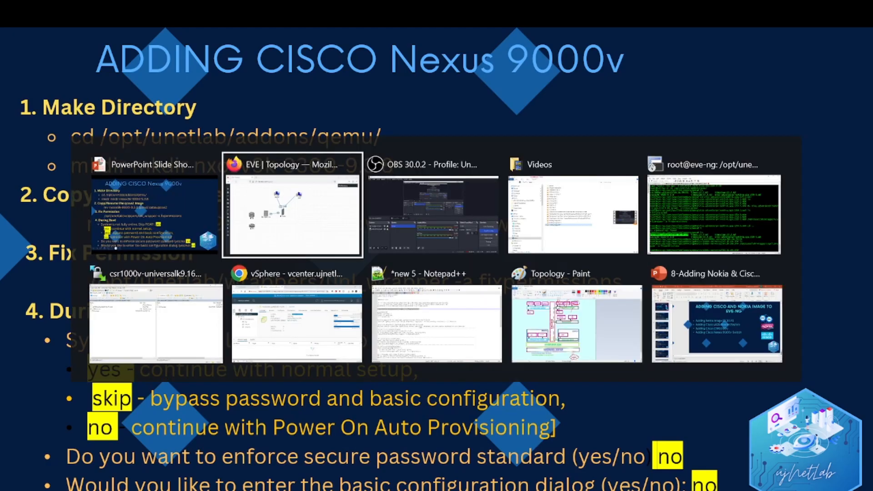
key(alt+Tab)
Step: Go up to the qemu folder, list its contents and print the current path
text(cd)
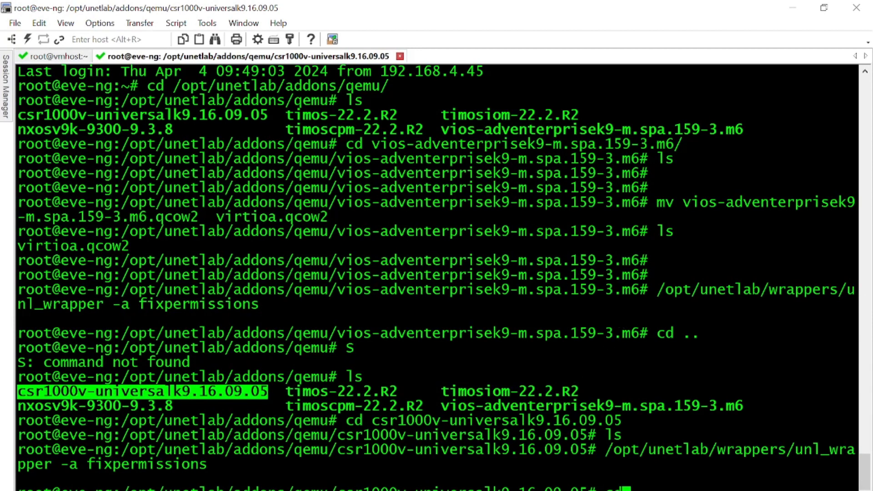
text( ..)
key(Return)
text(ls)
key(Return)
text(mkd)
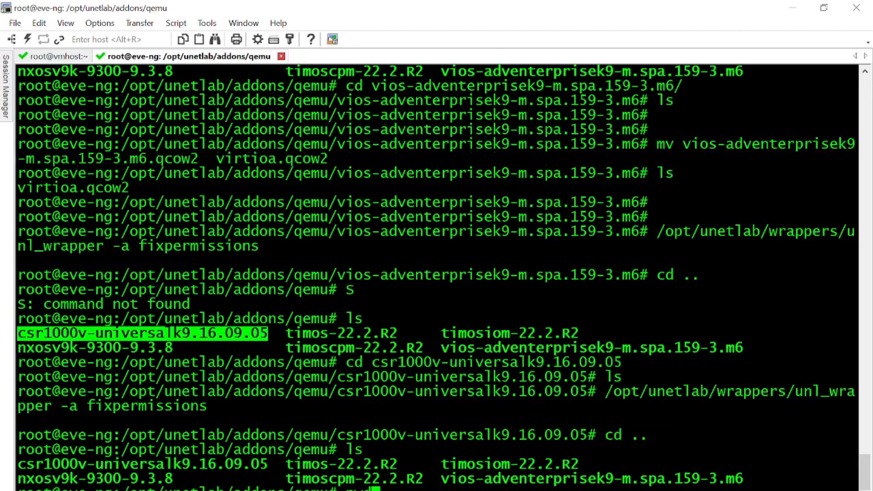
key(Return)
key(Return)
key(Return)
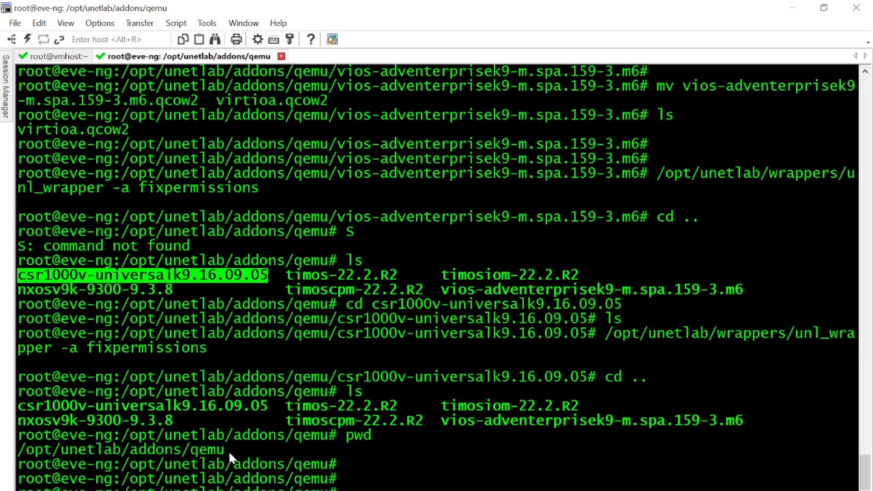
Step: Copy the nxosv9k-9300-9.3.8 folder name, change into that folder and list it
drag(226, 452, 12, 466)
drag(183, 420, 13, 425)
key(ctrl+c)
text(cd)
key(shift+Insert)
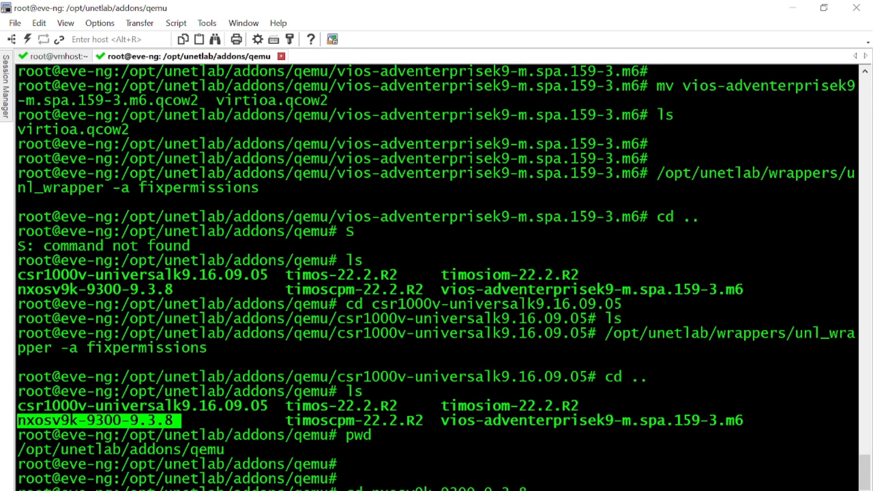
key(Return)
text(ls)
key(Return)
key(Return)
key(Return)
key(Return)
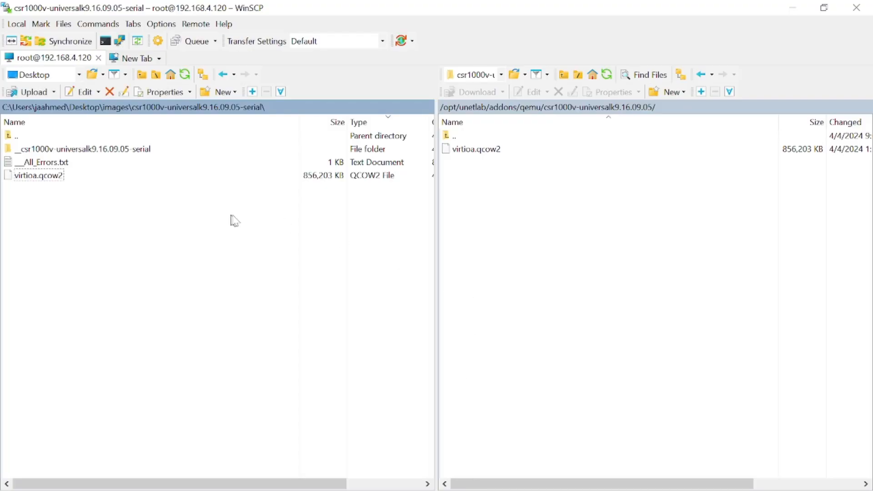
Step: Upload sataa.qcow2 from local images\nxosv9k-9300-9.3.8 to the server's qemu/nxosv9k-9300-9.3.8 folder
click(537, 107)
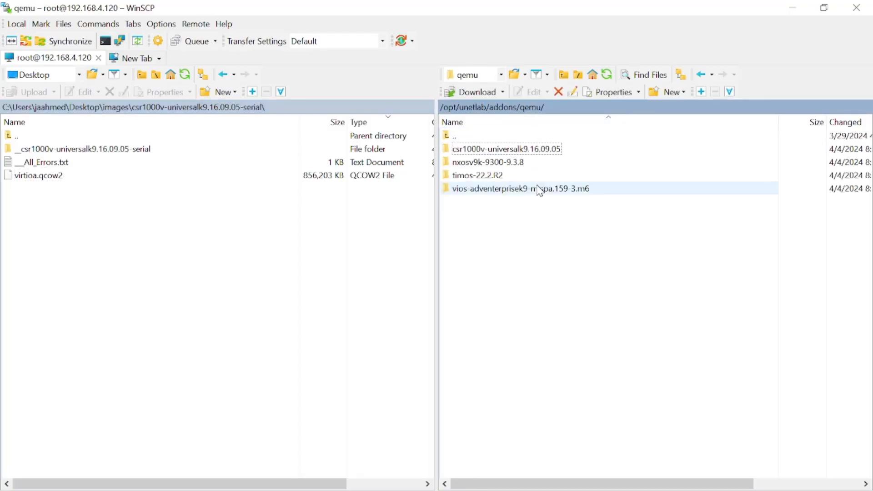
double_click(528, 162)
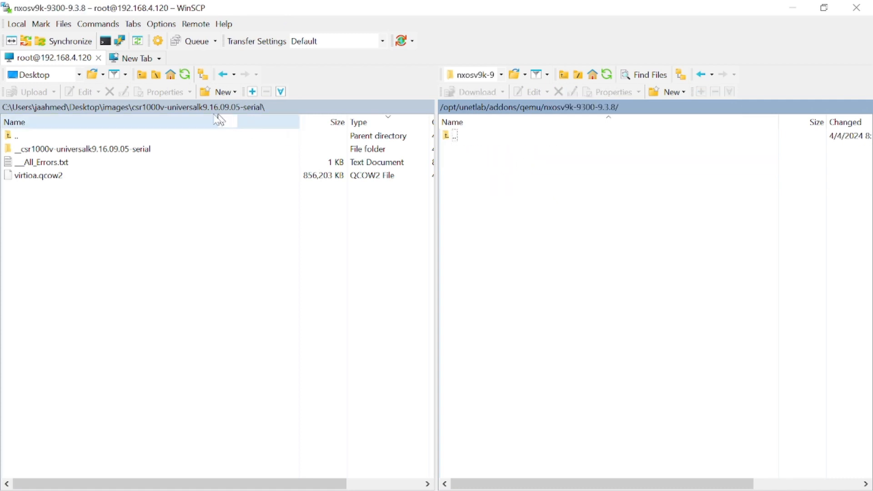
click(126, 110)
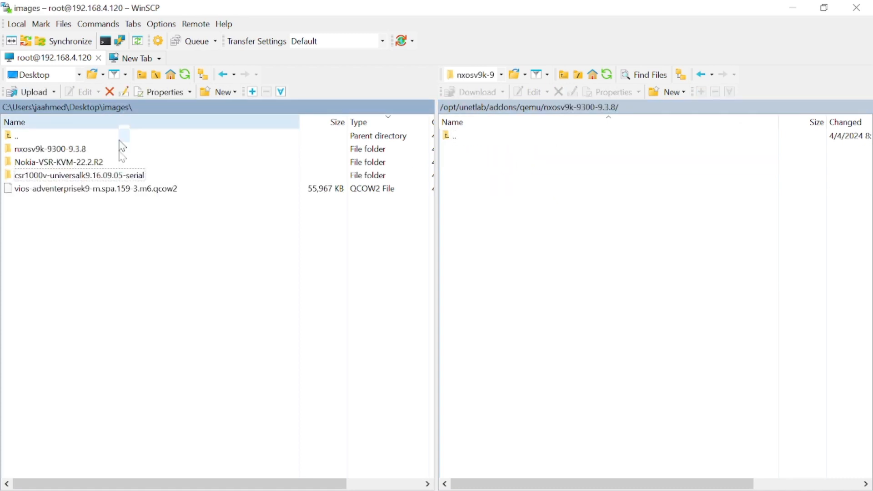
double_click(93, 150)
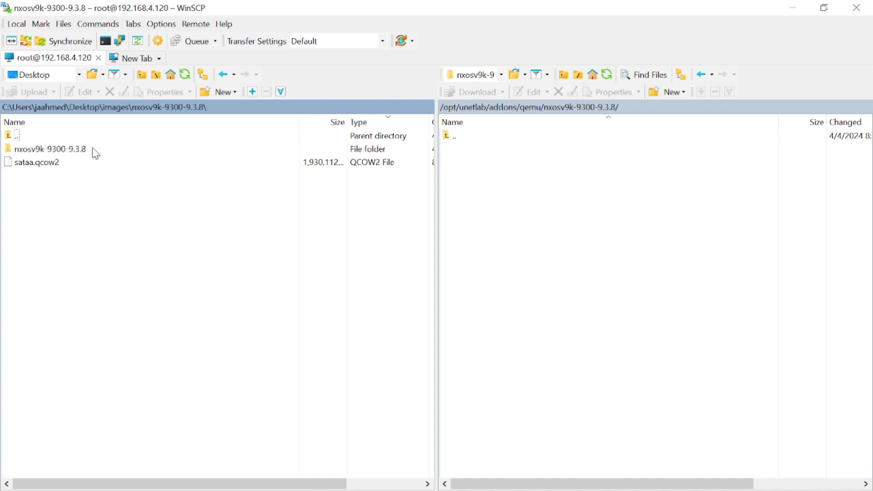
click(113, 110)
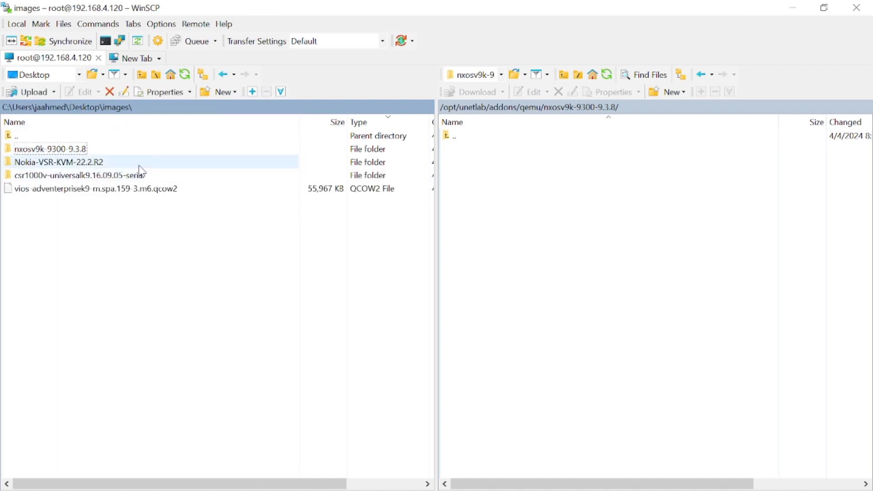
double_click(107, 151)
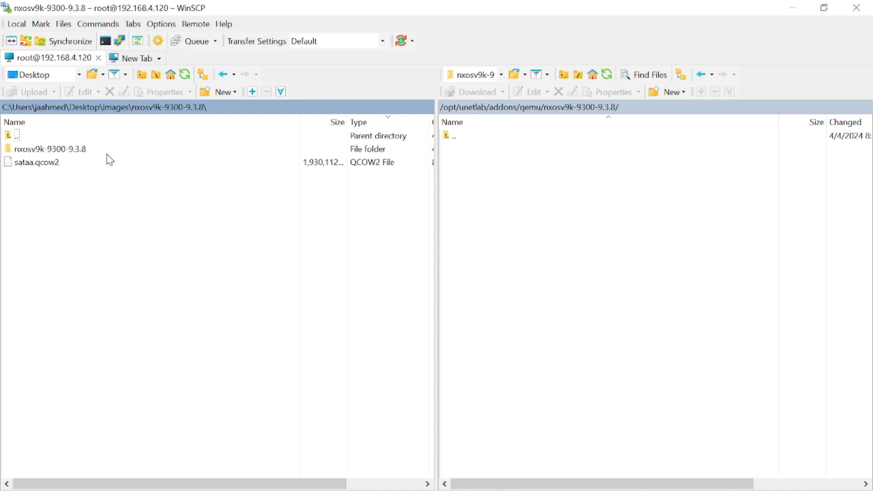
click(56, 162)
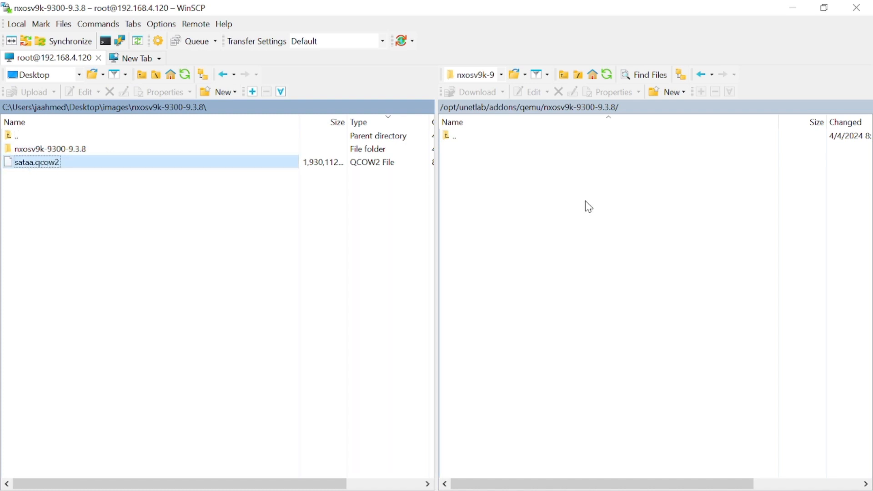
key(F5)
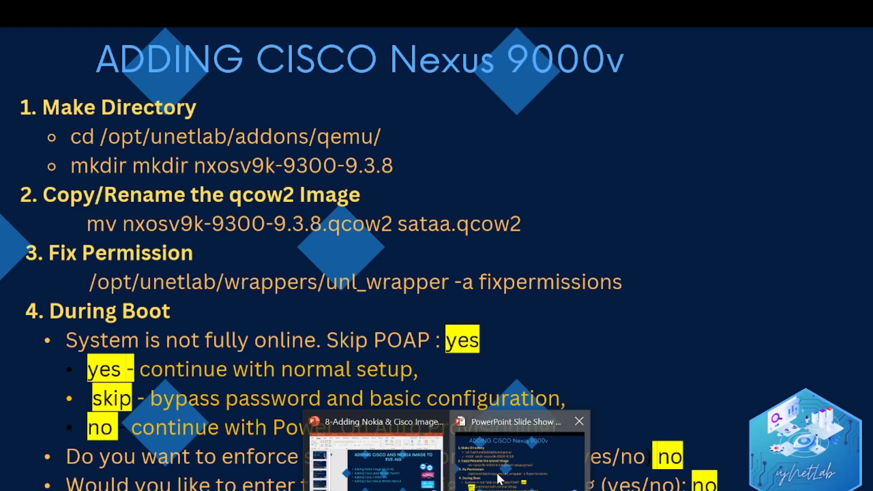
Step: Rerun the unl_wrapper fixpermissions command inside the nxosv9k-9300-9.3.8 folder
click(496, 471)
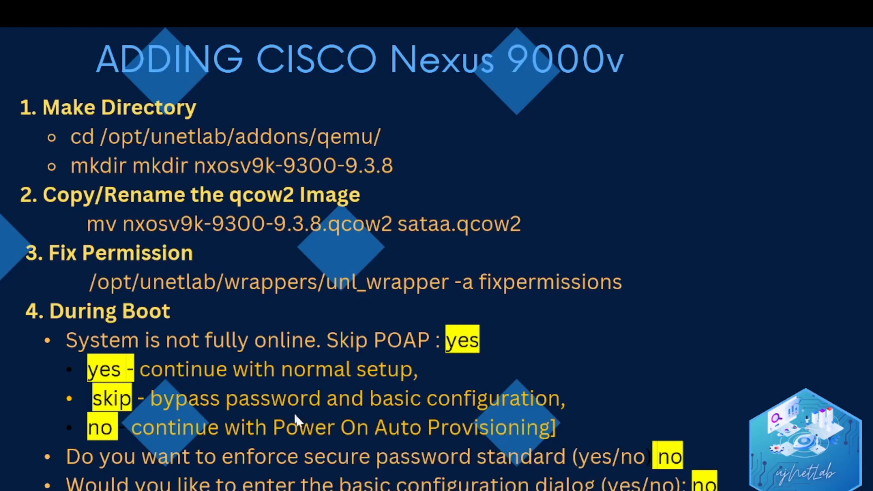
key(alt+Tab)
click(538, 490)
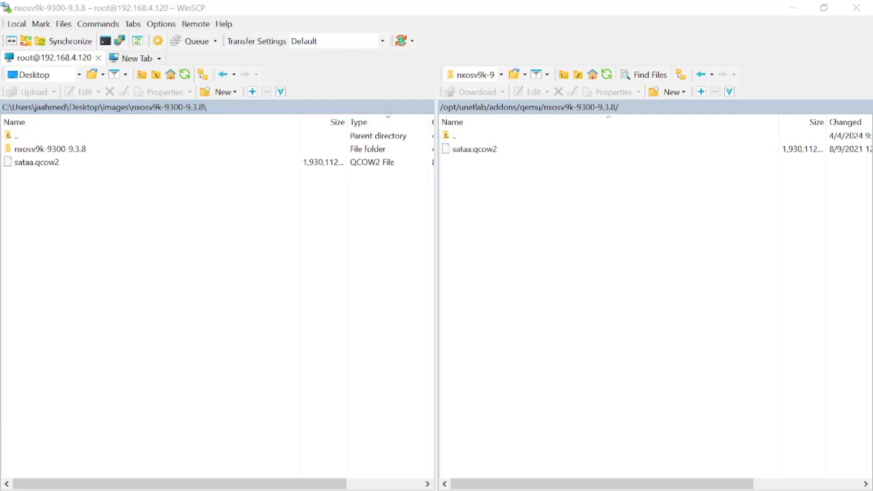
text(ls)
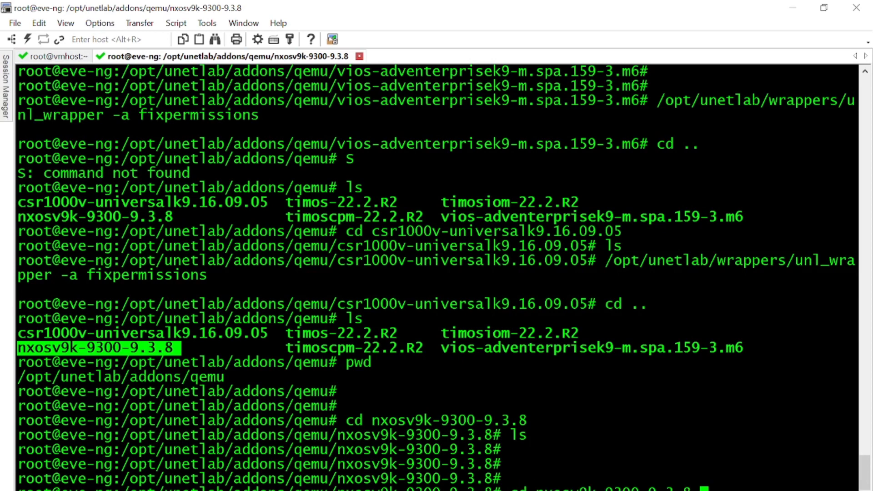
key(Up)
key(Up)
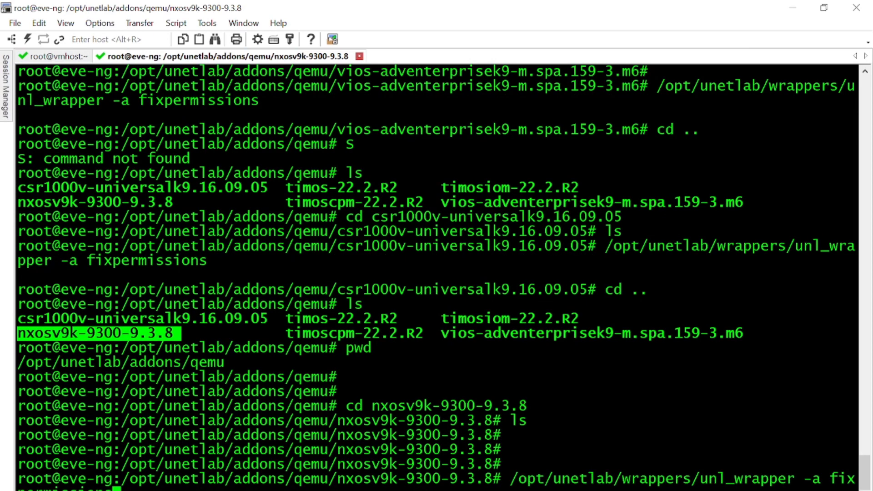
key(Return)
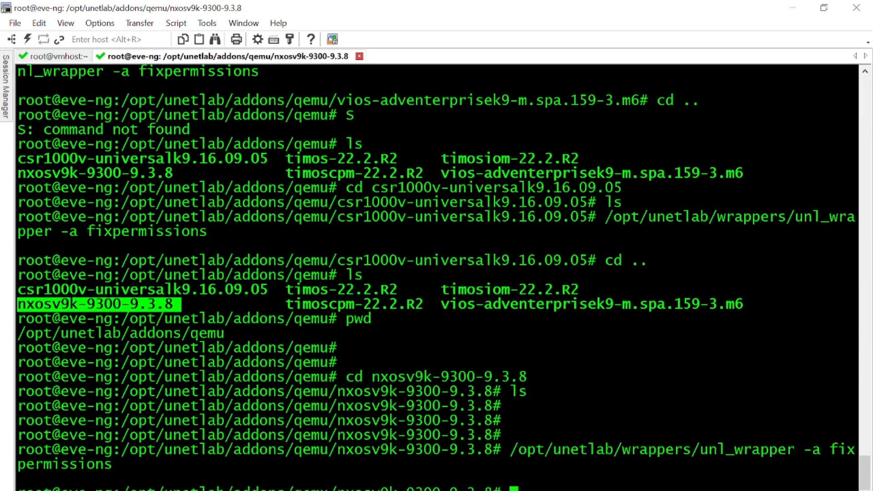
Step: Check the slides for steps 1-9, then bring up the EVE topology in the browser
click(505, 489)
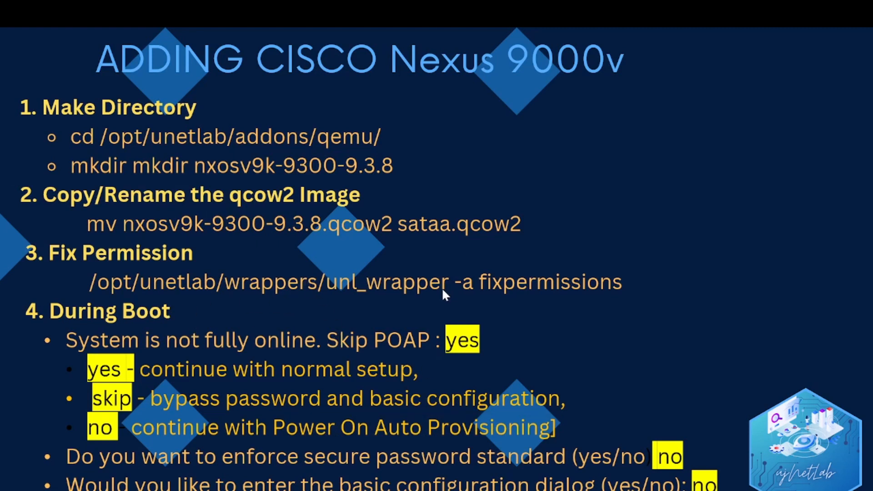
click(547, 409)
key(Left)
key(alt+Tab)
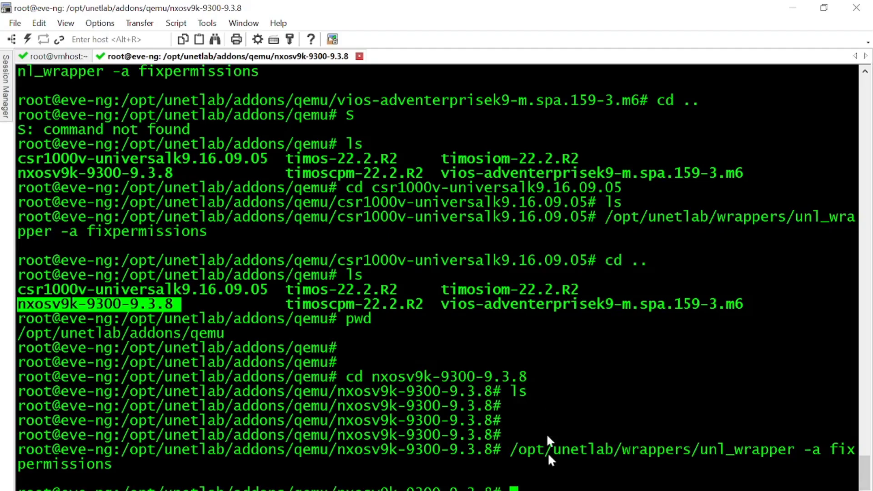
key(alt+Tab)
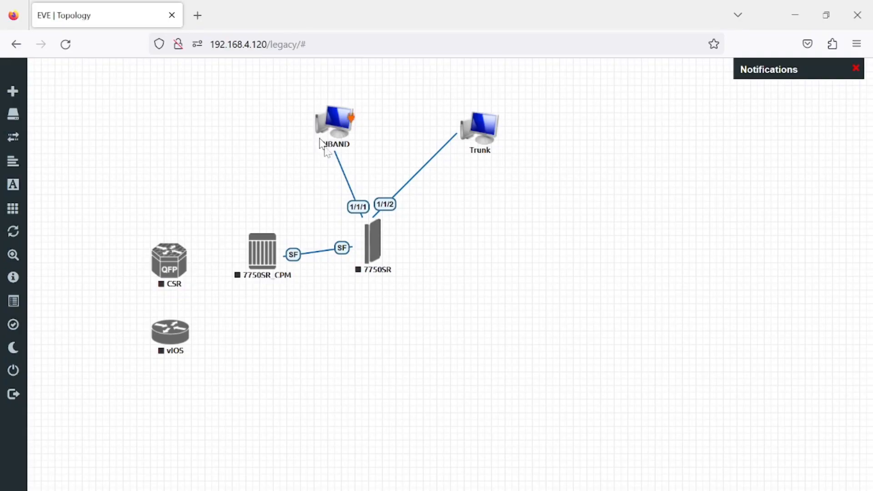
Step: Add a Cisco NX-OSv 9K node named NXOS with 2 CPUs and 8192 MB RAM, and save it
right_click(509, 251)
click(560, 281)
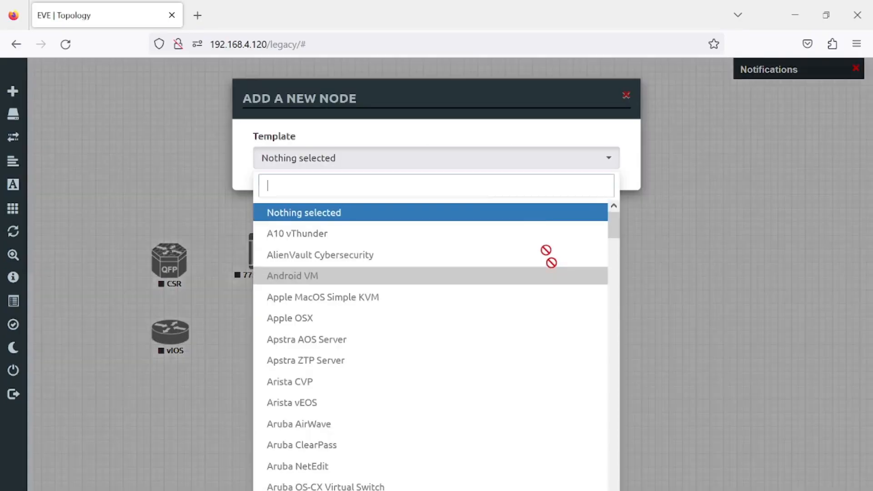
text(cisco)
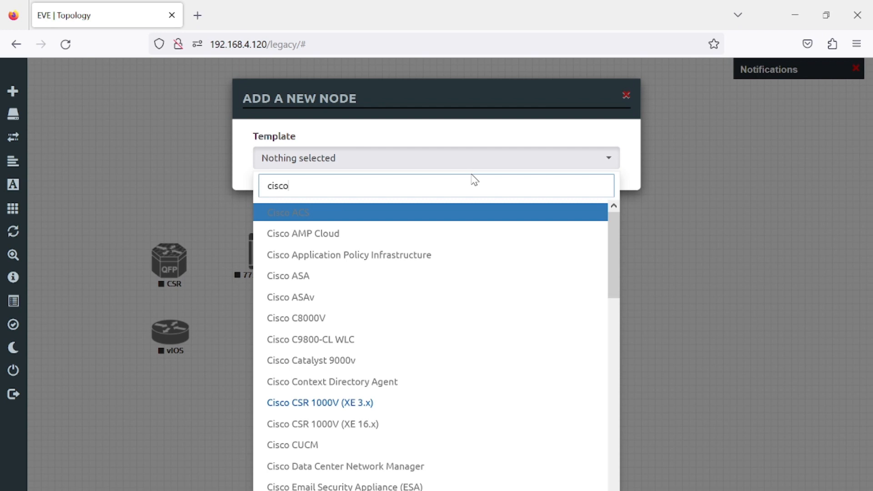
scroll(575, 294, down, 10)
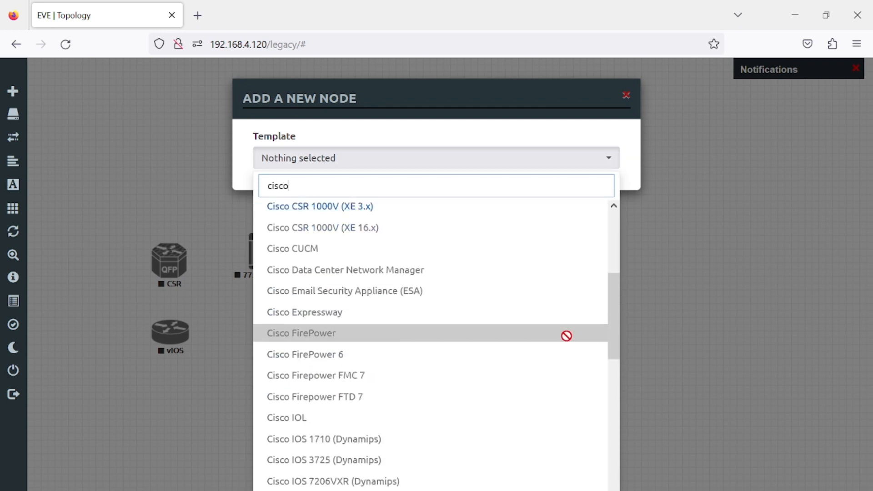
scroll(550, 353, down, 3)
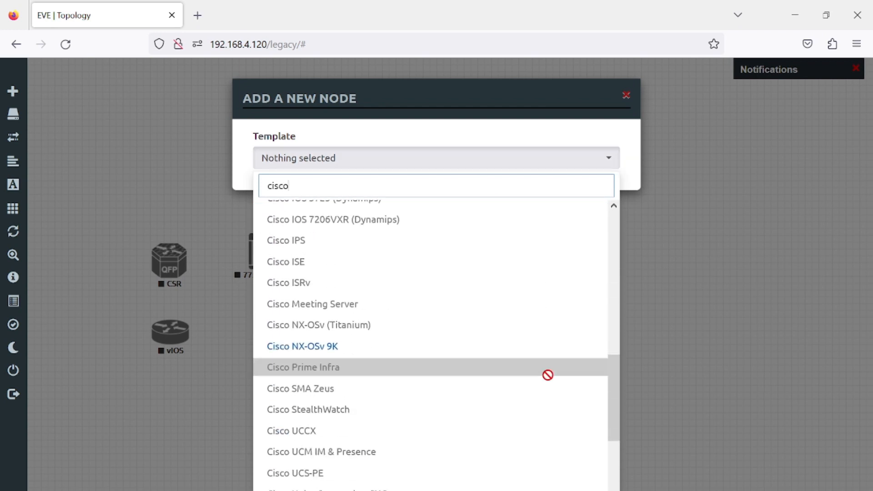
click(364, 351)
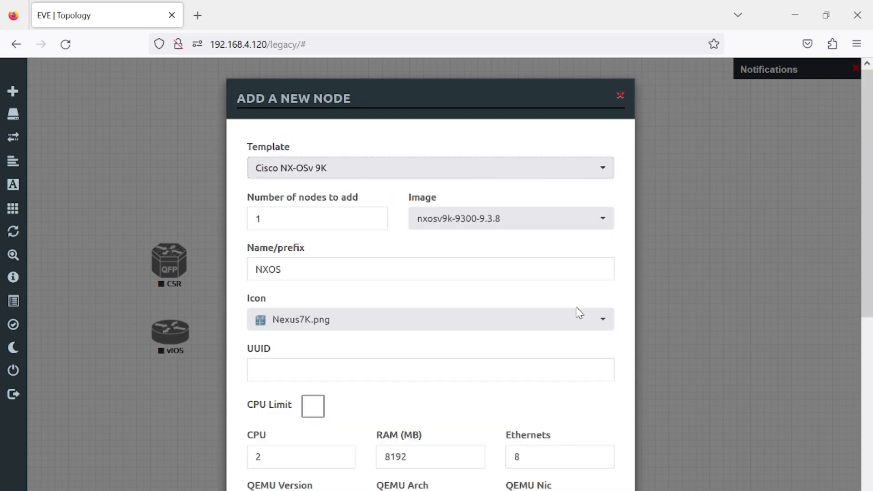
drag(869, 296, 858, 432)
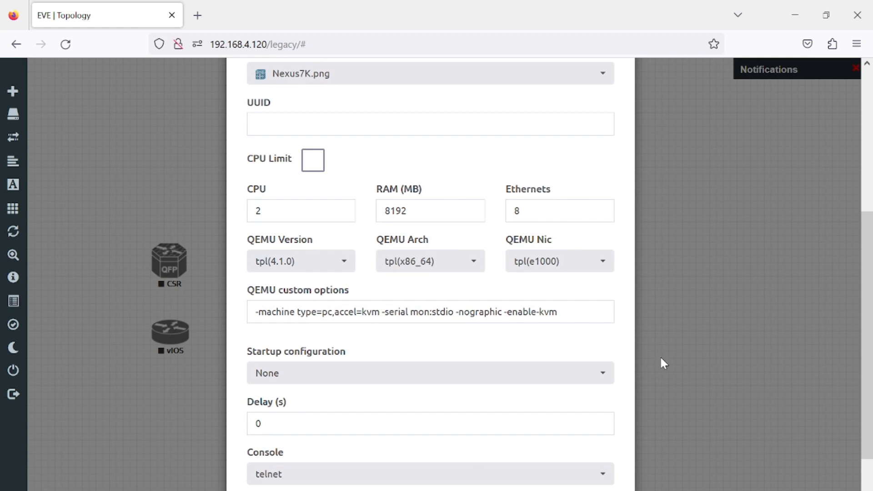
scroll(866, 359, down, 3)
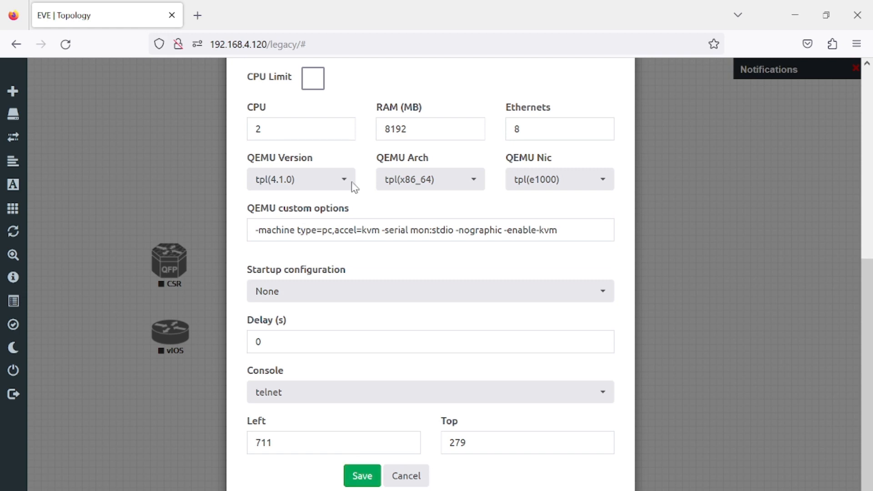
double_click(419, 132)
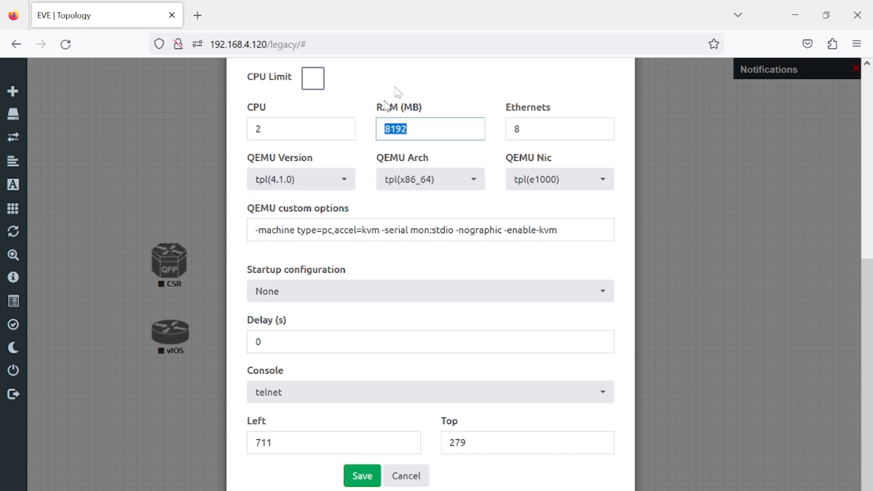
click(285, 131)
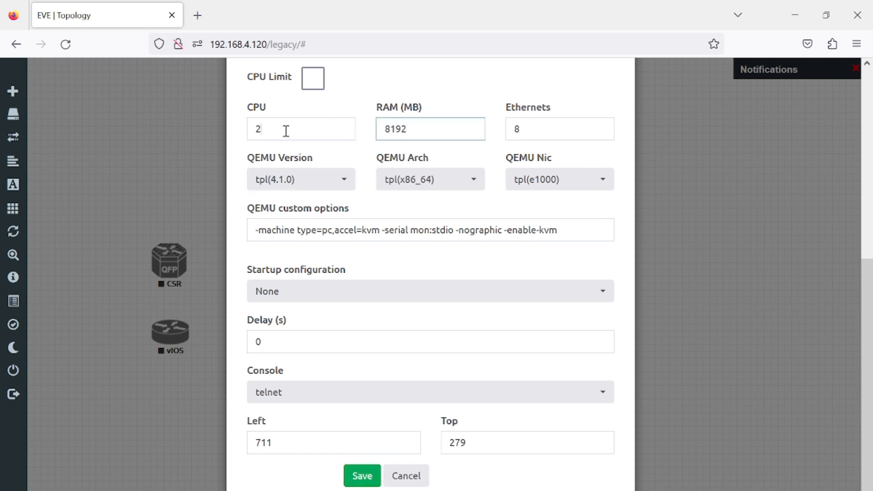
double_click(286, 131)
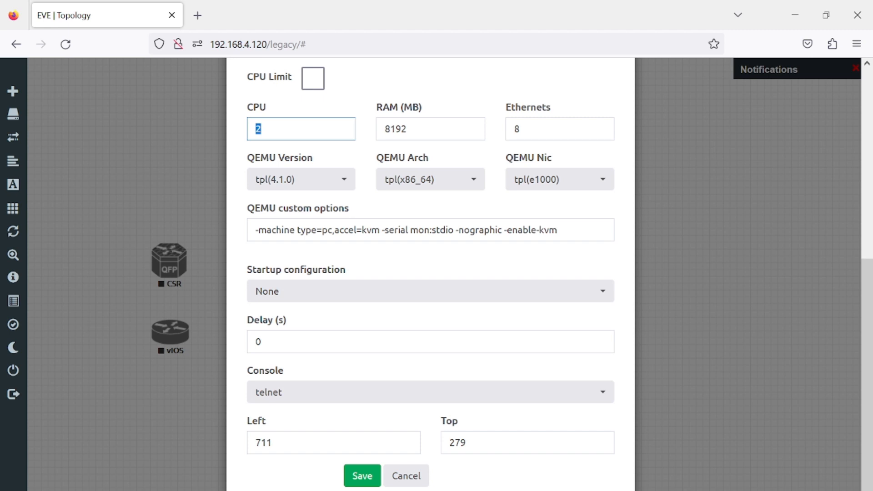
click(367, 485)
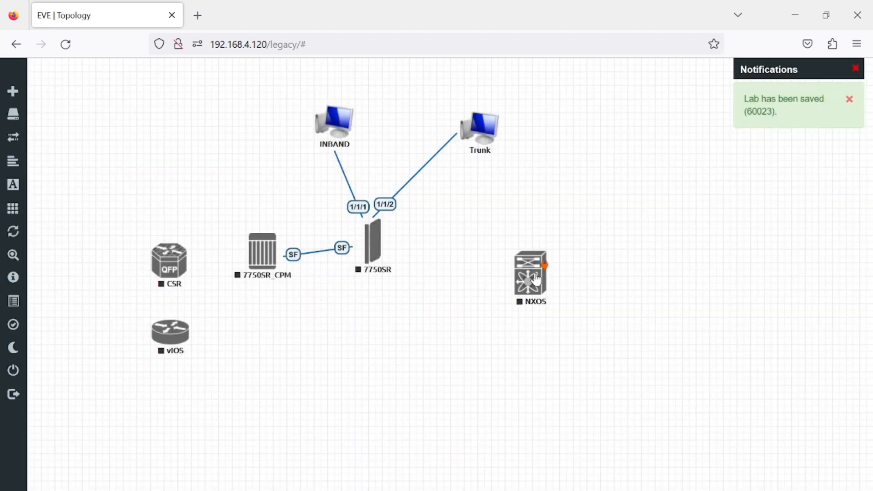
Step: Start the NXOS node and open its console
right_click(540, 287)
click(556, 304)
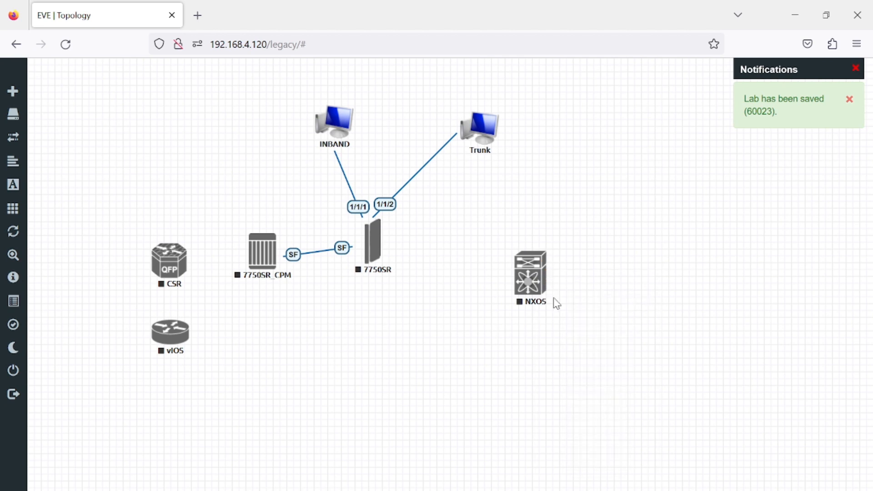
click(532, 280)
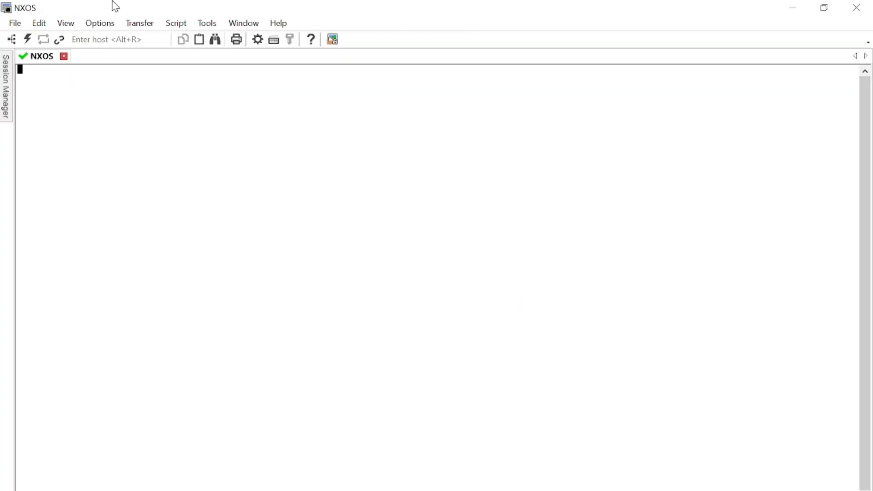
Step: Confirm Lucida Console 10pt as the session's normal font in Session Options Appearance
click(134, 26)
click(111, 35)
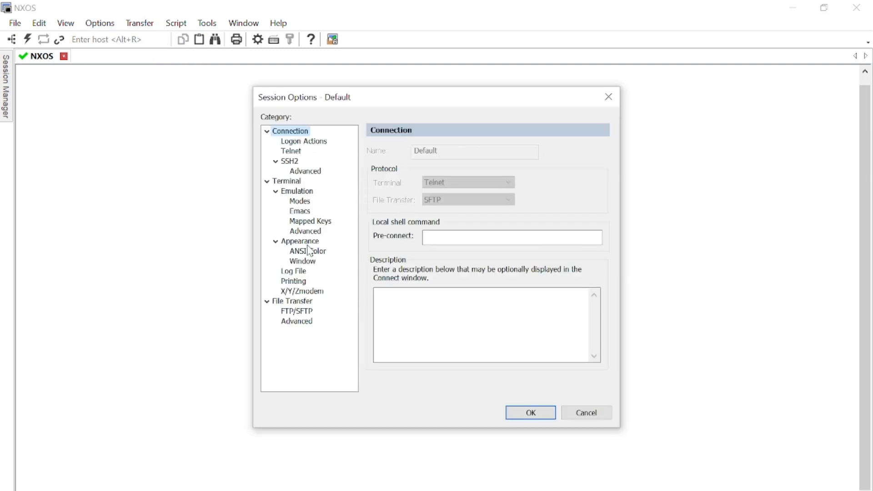
click(310, 244)
click(586, 199)
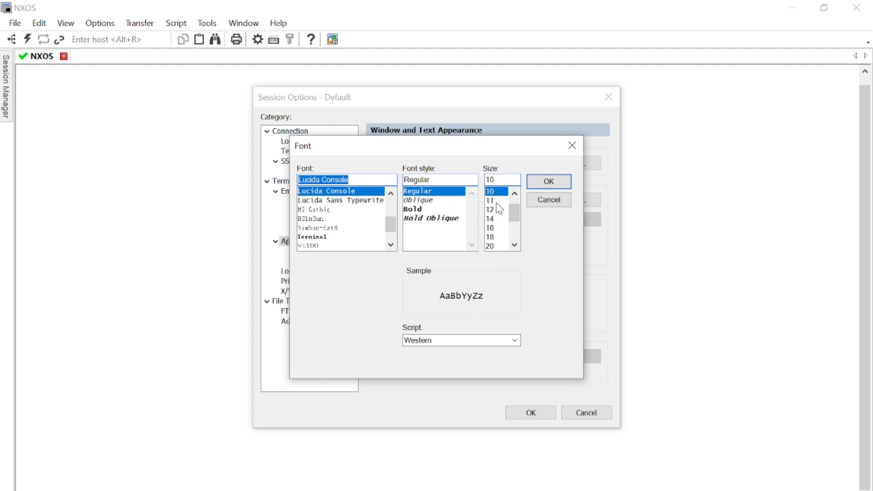
key(Return)
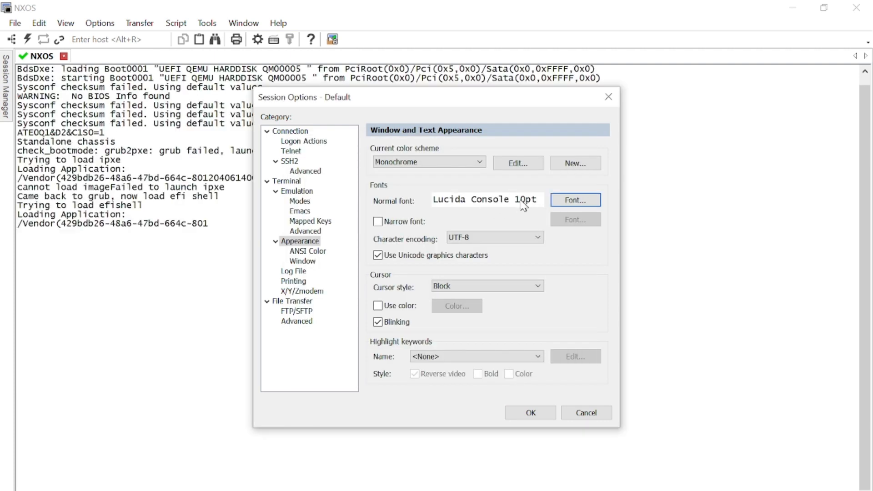
Step: Apply the Traditional colour scheme to the NXOS console and scroll back through the boot output
click(453, 162)
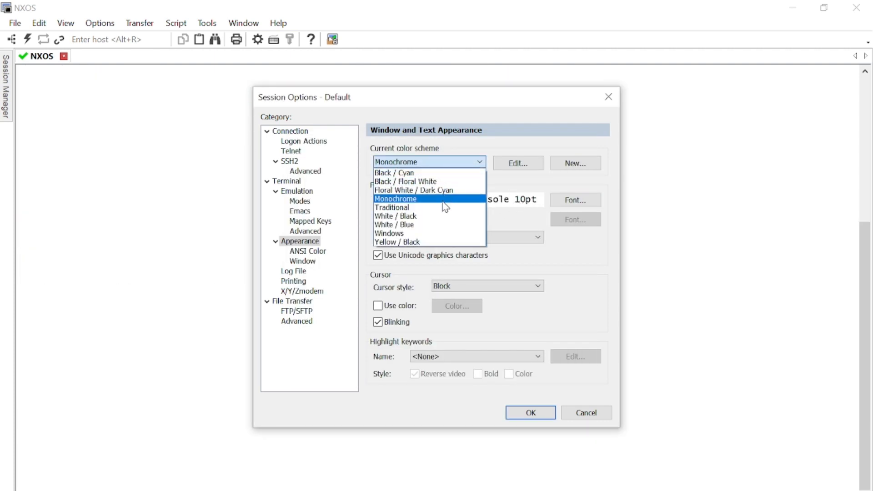
click(437, 207)
click(525, 412)
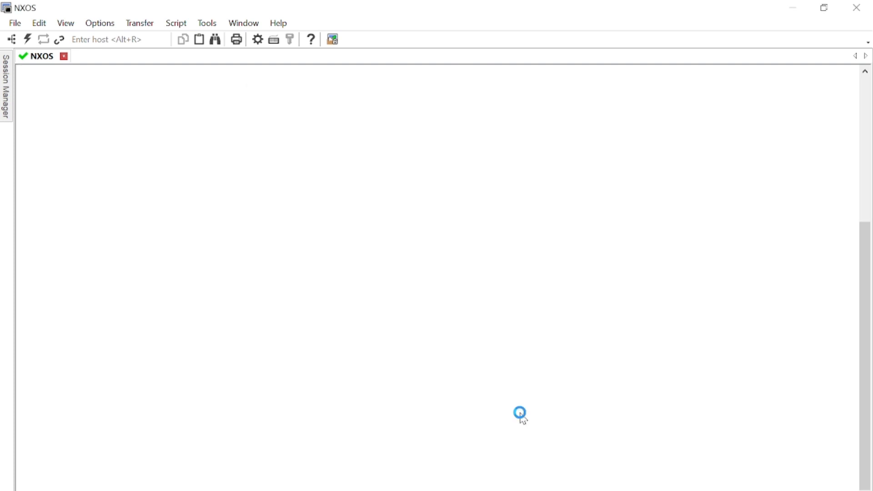
click(866, 171)
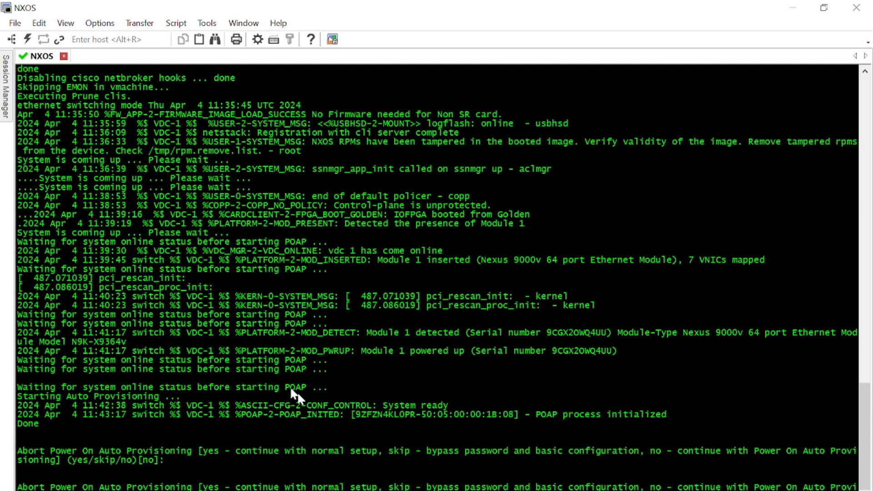
Step: After checking the reference slide, answer yes to abort Power On Auto Provisioning
click(518, 454)
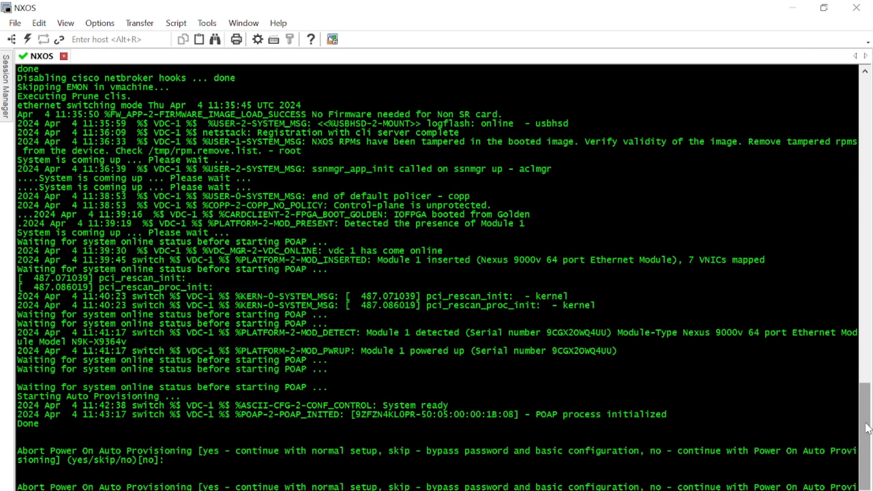
drag(866, 428, 870, 457)
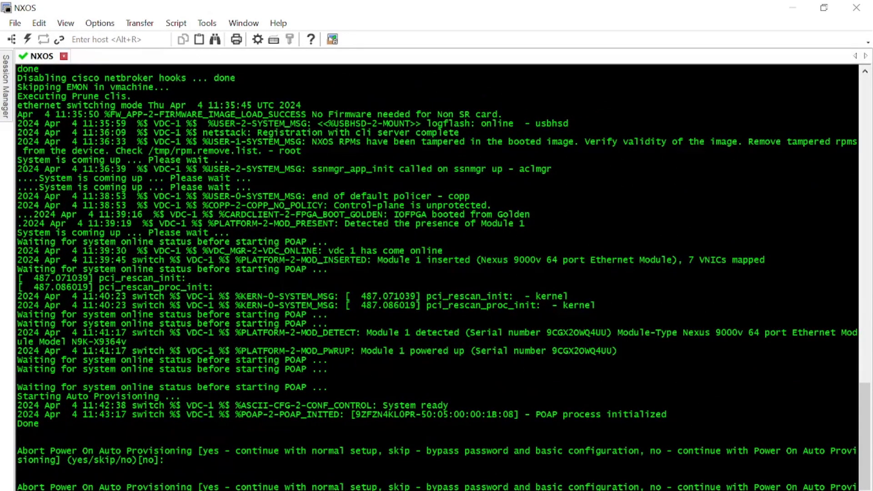
text(yes/skip/no)[no]: yes)
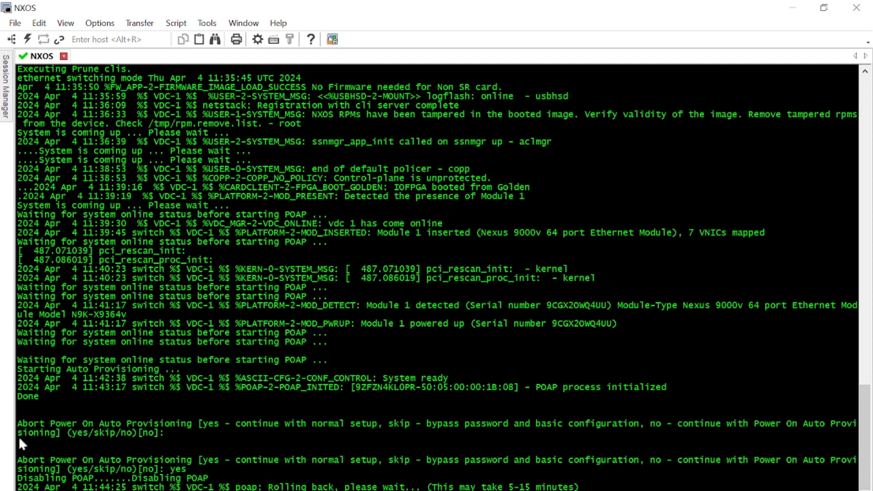
Step: Decline the secure password standard and set the admin account password
drag(19, 456, 220, 471)
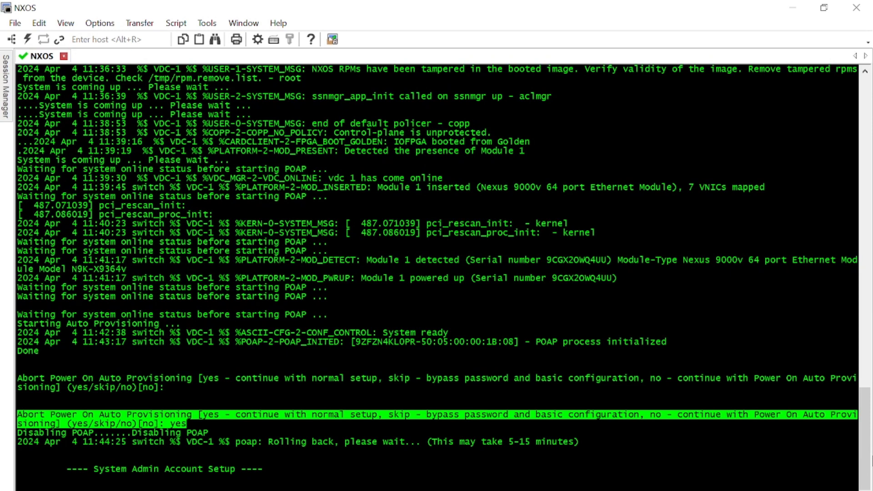
text(no)
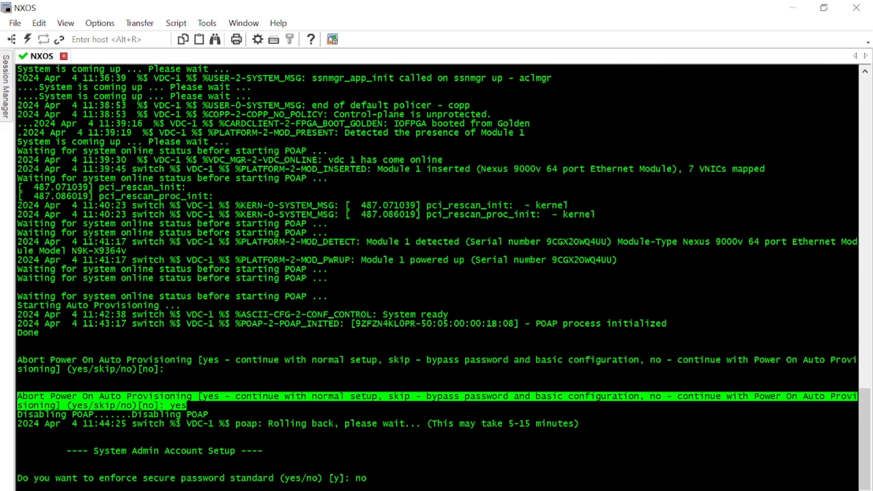
key(Return)
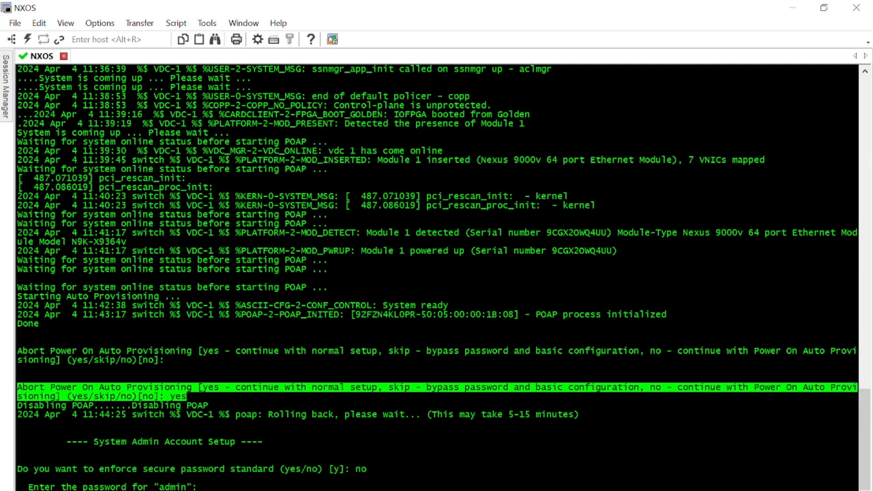
key(Return)
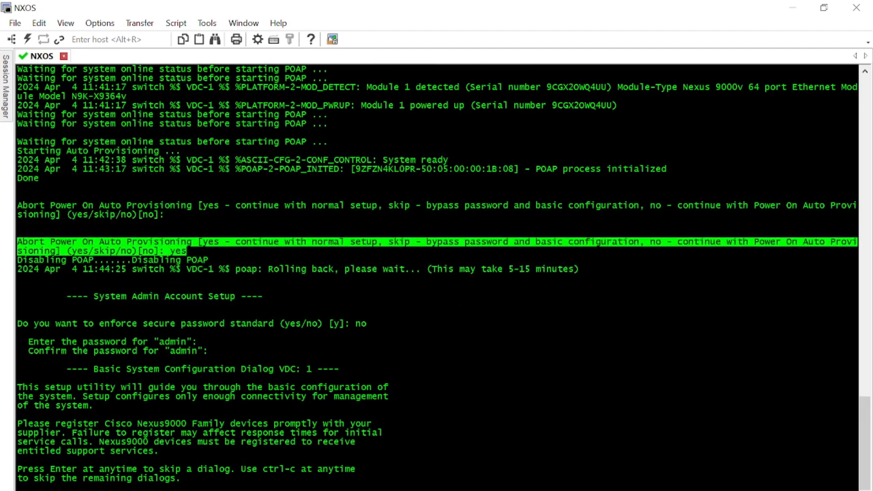
Step: Check the reference slide, then answer no to the basic configuration dialog
click(446, 490)
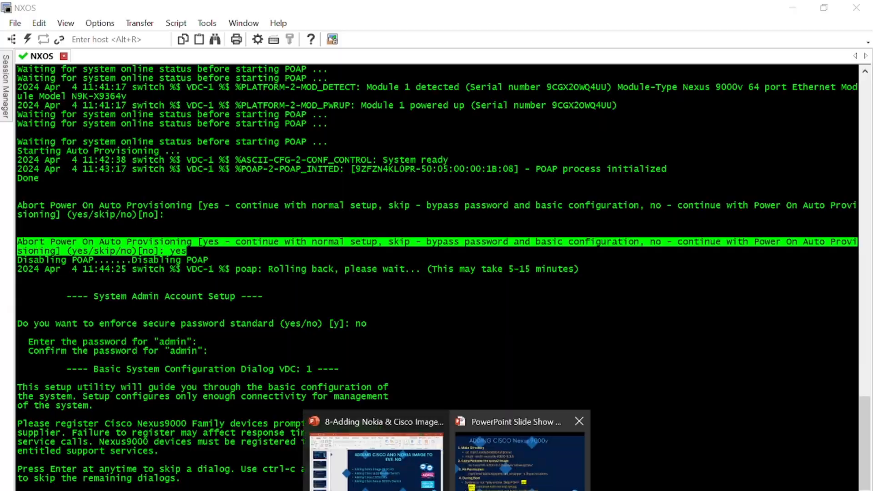
click(518, 457)
key(alt+Tab)
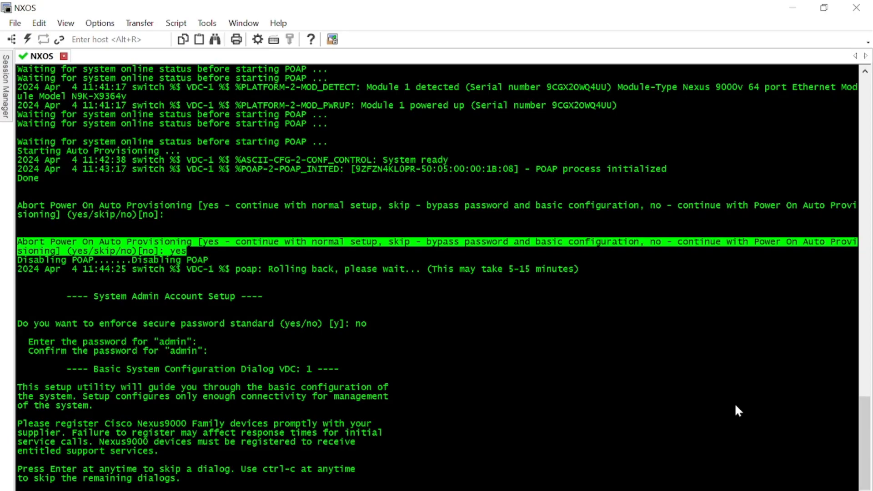
text(no)
key(Return)
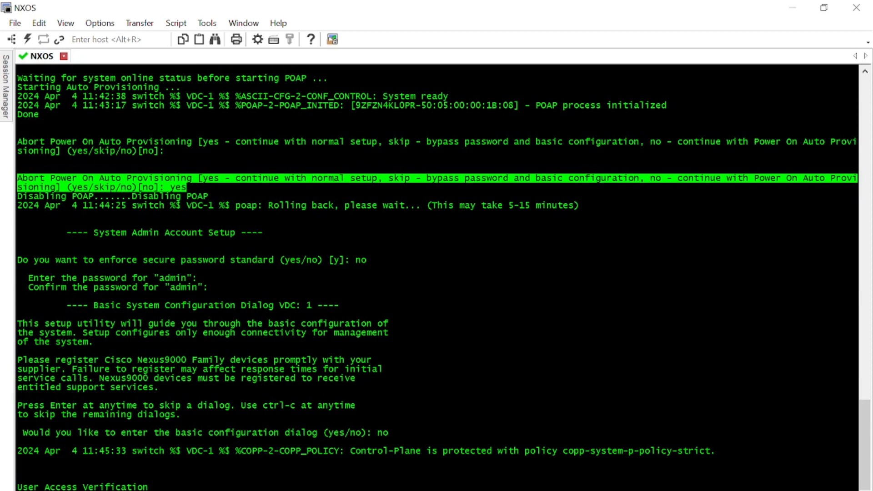
Step: Log in as admin with the account password
text(admin)
key(Return)
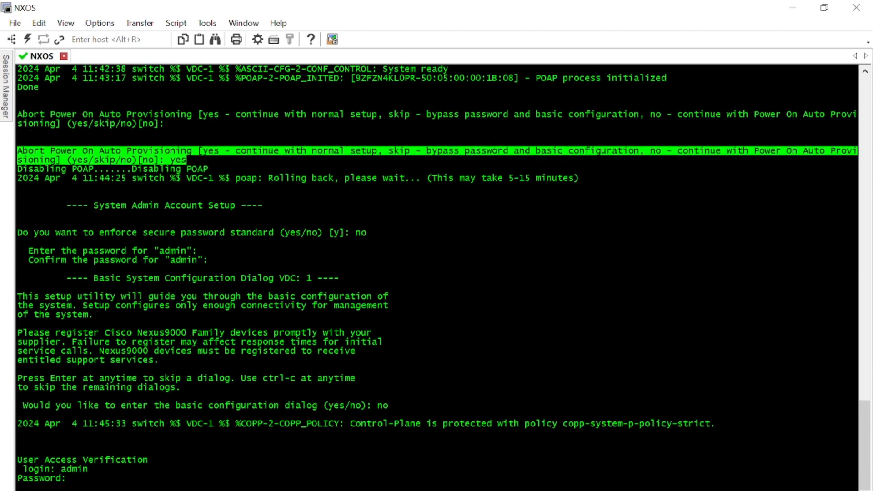
key(Return)
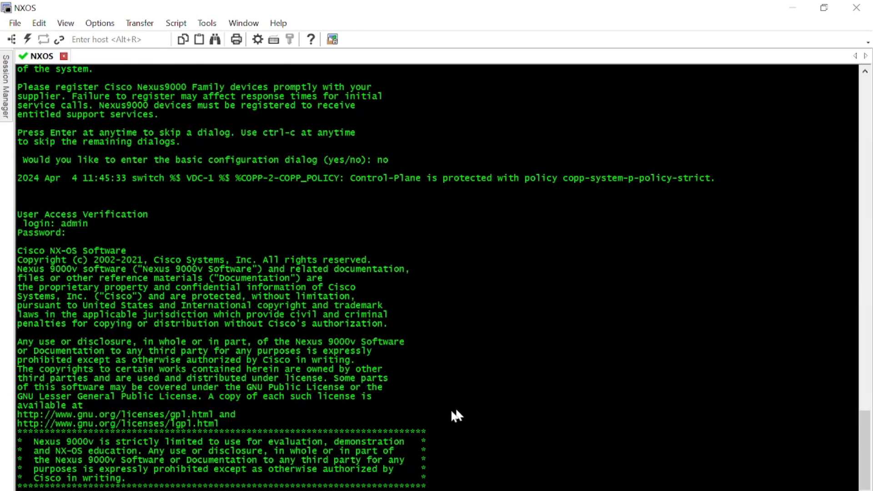
Step: Advance the PowerPoint slide show to the slide listing steps 5 to 9
mouse_move(446, 489)
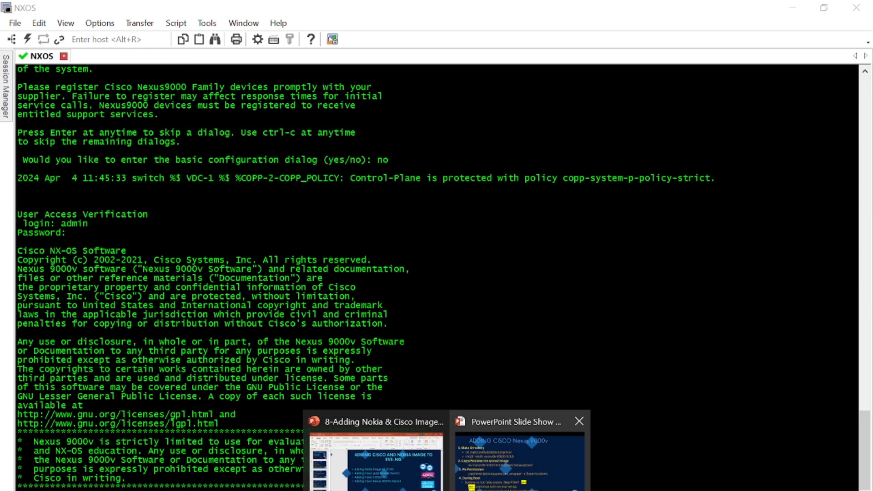
click(513, 454)
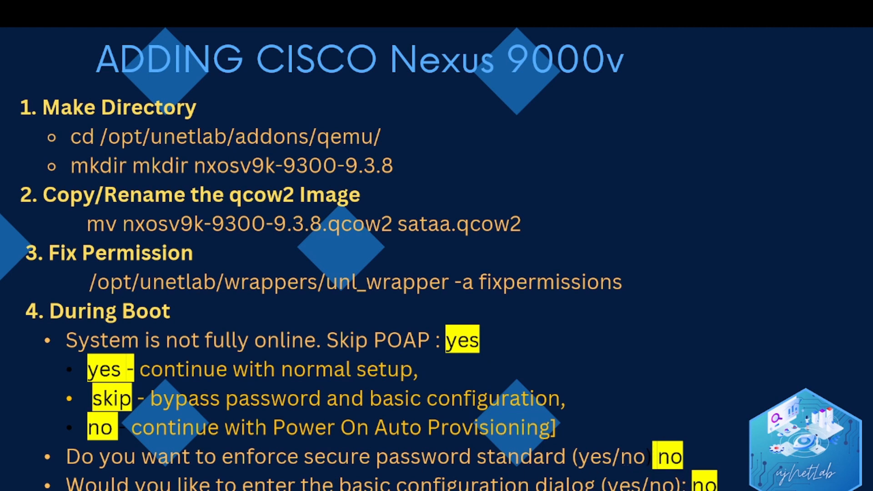
key(Right)
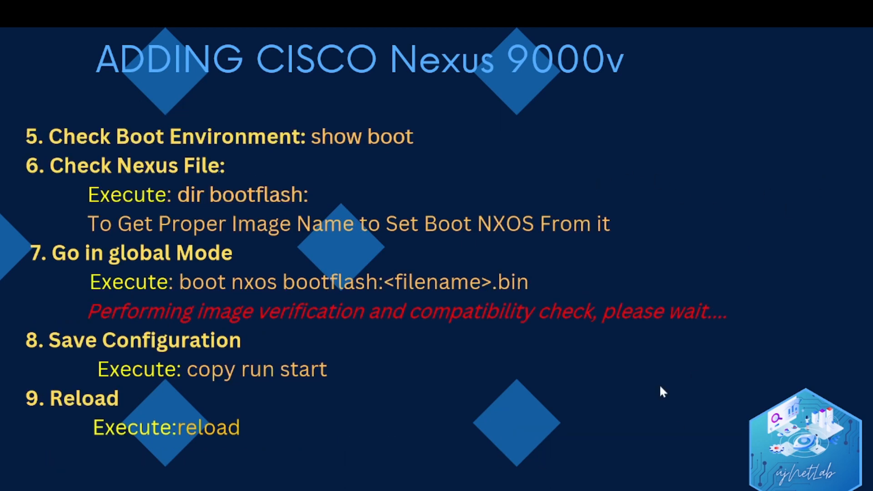
key(alt+Tab)
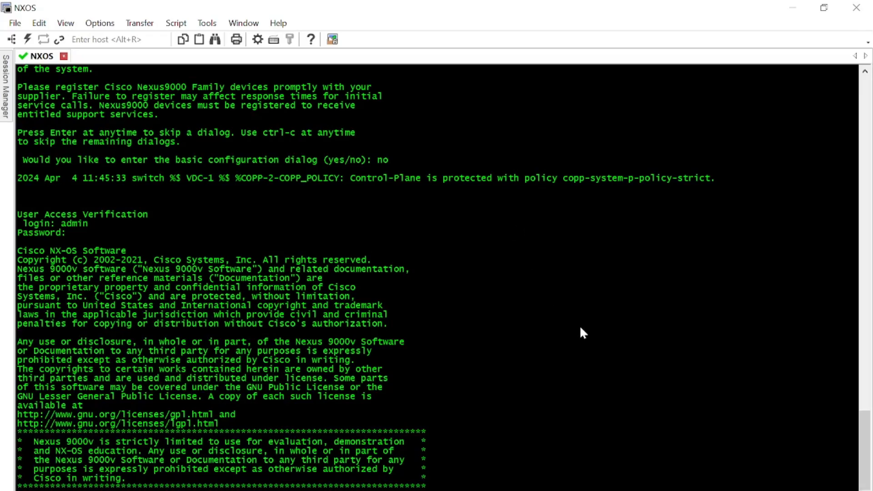
Step: Run show boot to confirm NXOS is not set, then list bootflash: showing nxos.9.3.8.bin
key(Return)
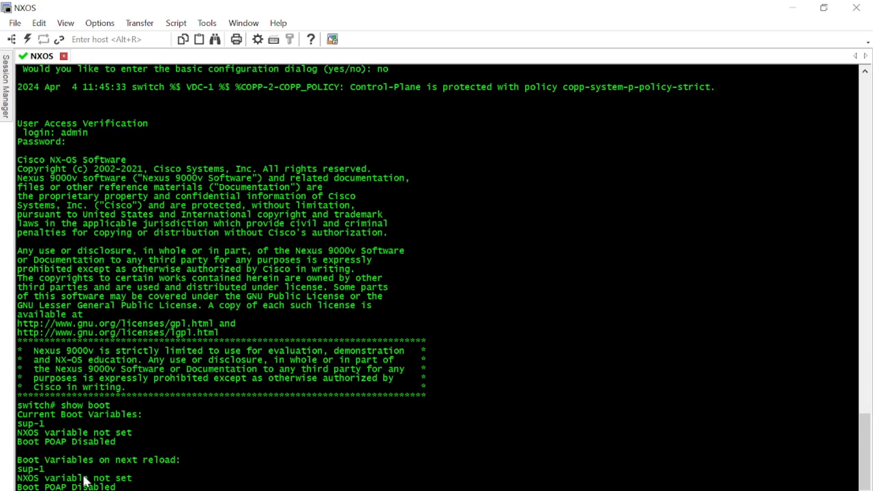
drag(43, 460, 140, 470)
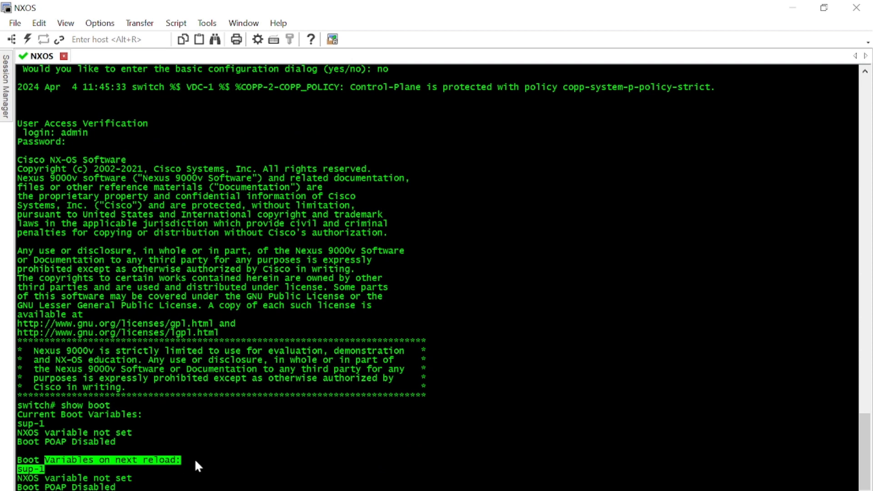
drag(195, 458, 17, 460)
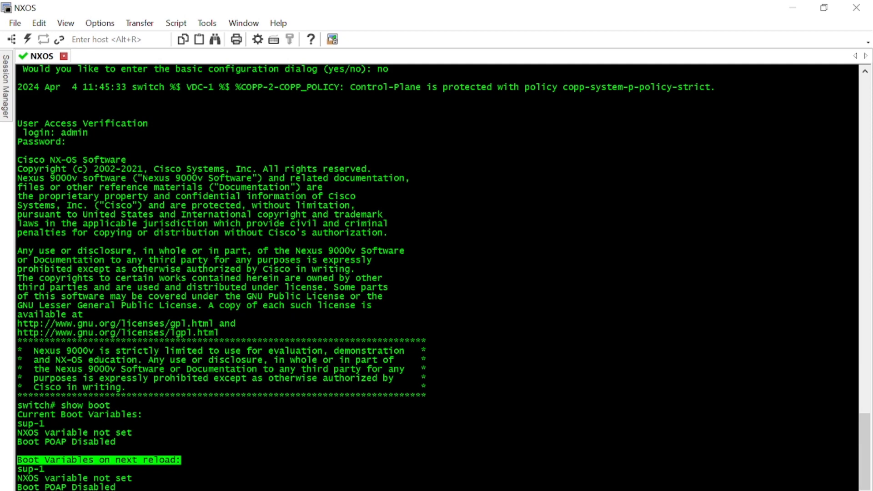
key(Return)
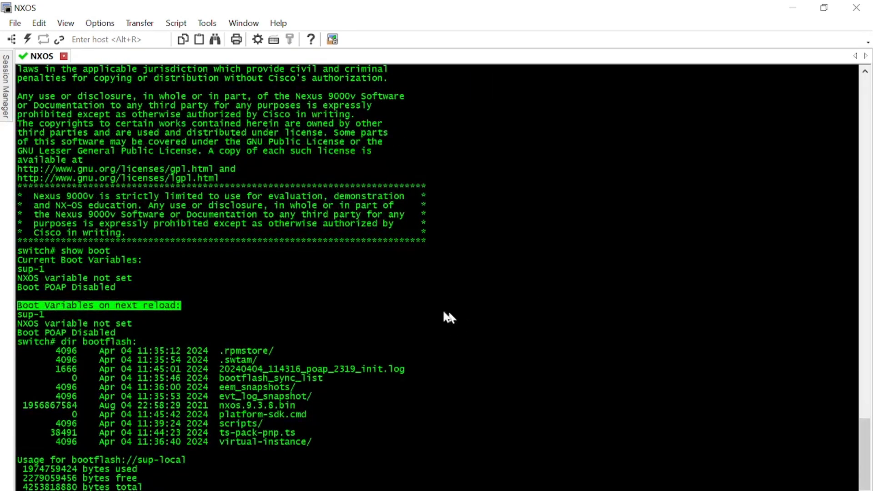
Step: Copy the nxos.9.3.8.bin file name and enter global configuration mode with config t
drag(296, 405, 214, 406)
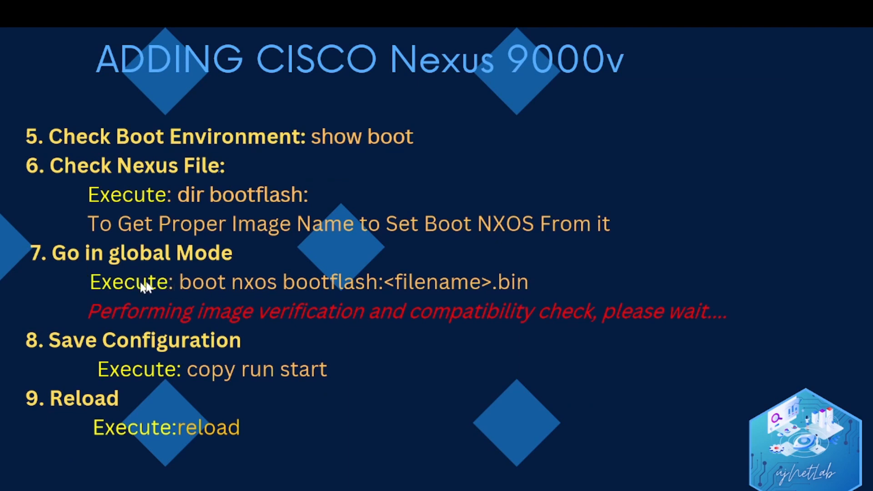
key(alt+Tab)
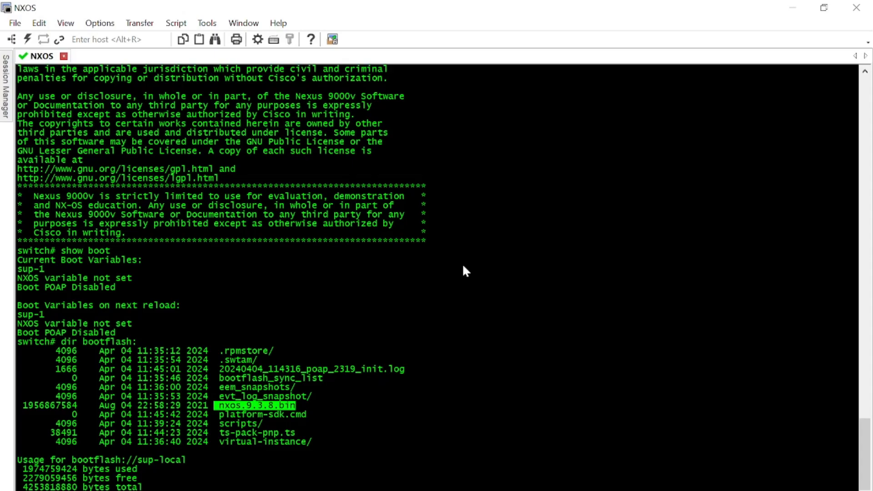
text(config t)
key(Return)
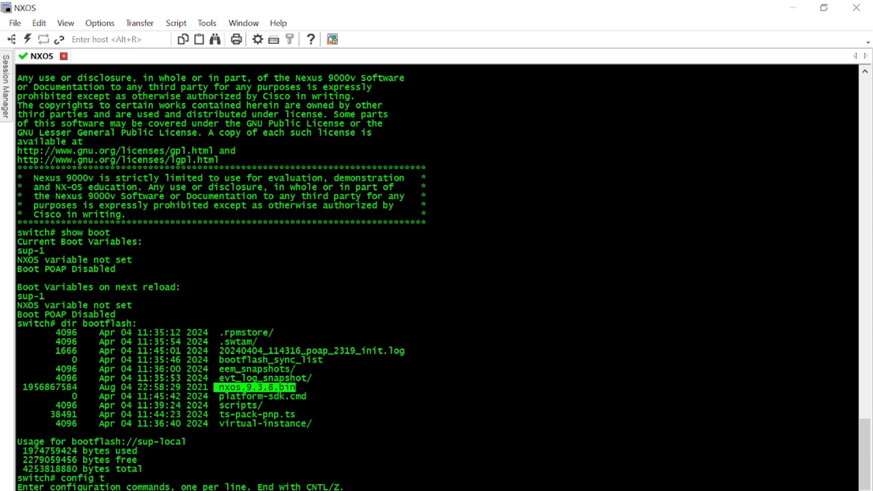
key(alt+Tab)
key(alt+Tab)
key(alt+Tab)
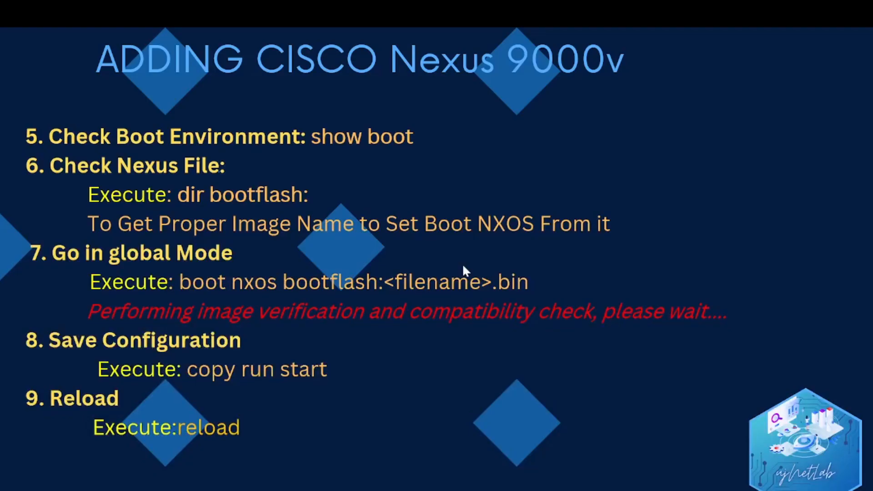
key(alt+Tab)
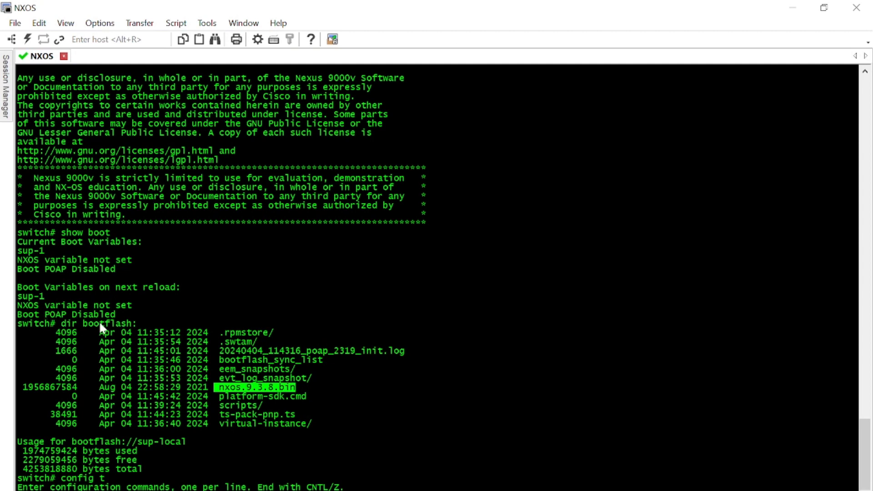
drag(296, 387, 220, 389)
key(alt+Tab)
Step: Place boot nxos bootflash:nxos.9.3.8.bin on the switch(config)# prompt without running it
key(Return)
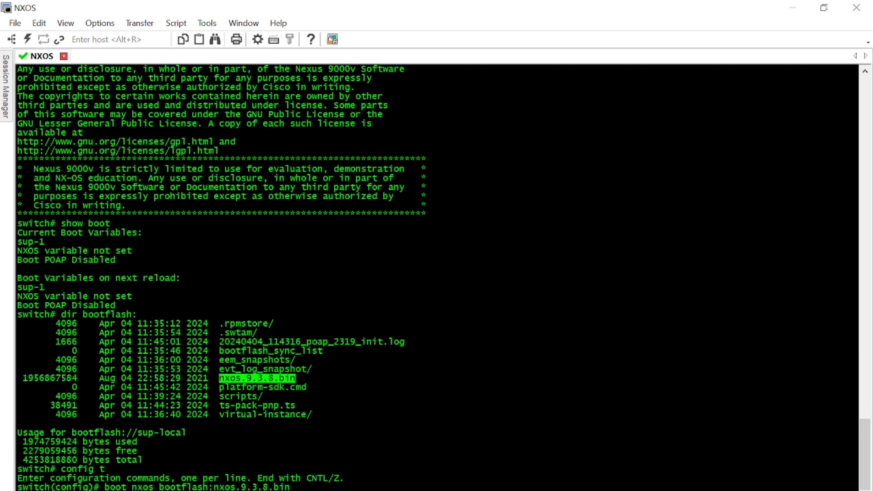
Step: Run boot nxos bootflash:nxos.9.3.8.bin so the switch starts image verification and compatibility check
key(Return)
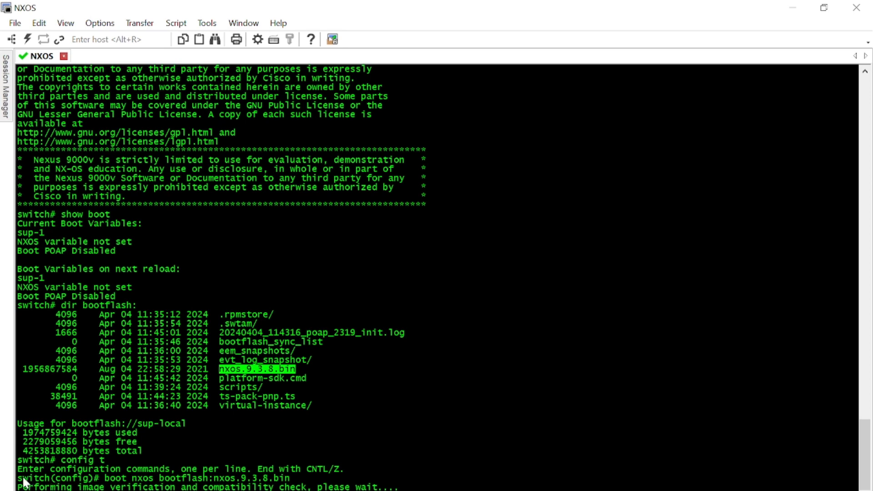
drag(18, 469, 399, 488)
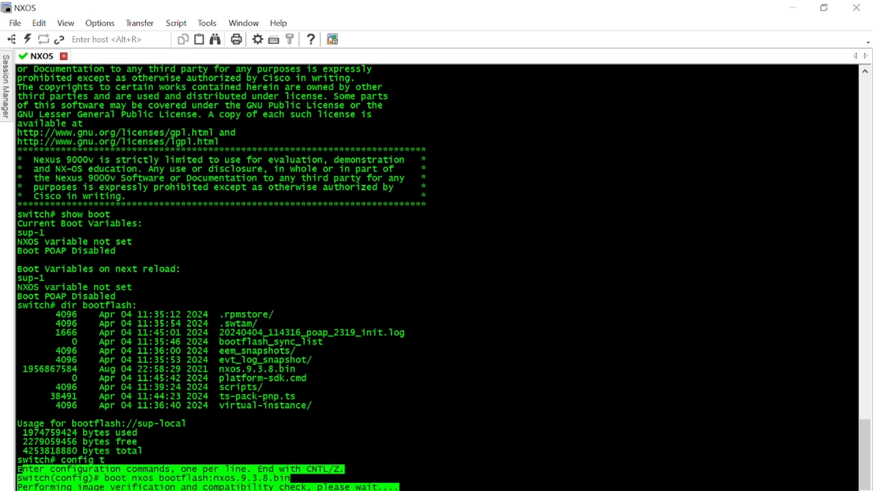
click(545, 461)
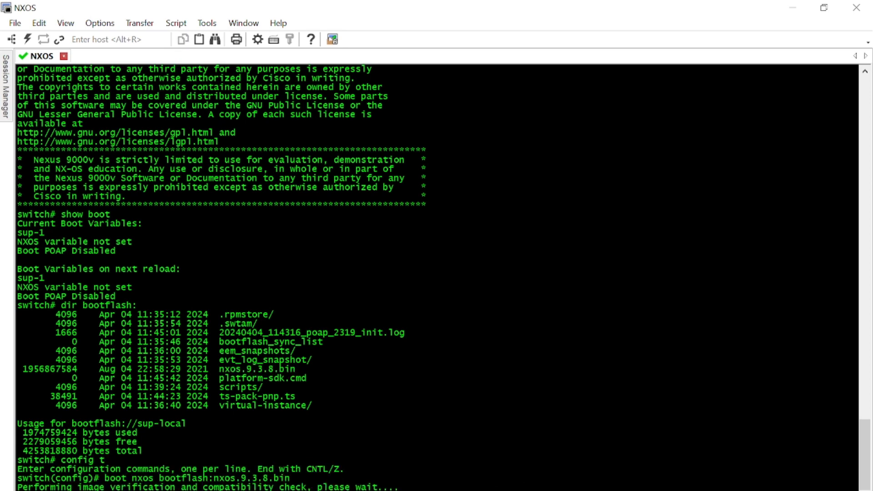
click(447, 490)
click(523, 473)
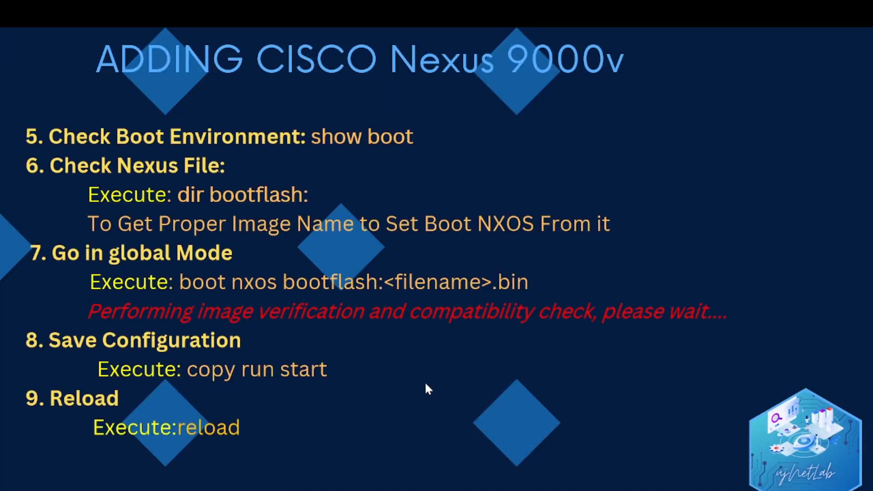
key(alt+Tab)
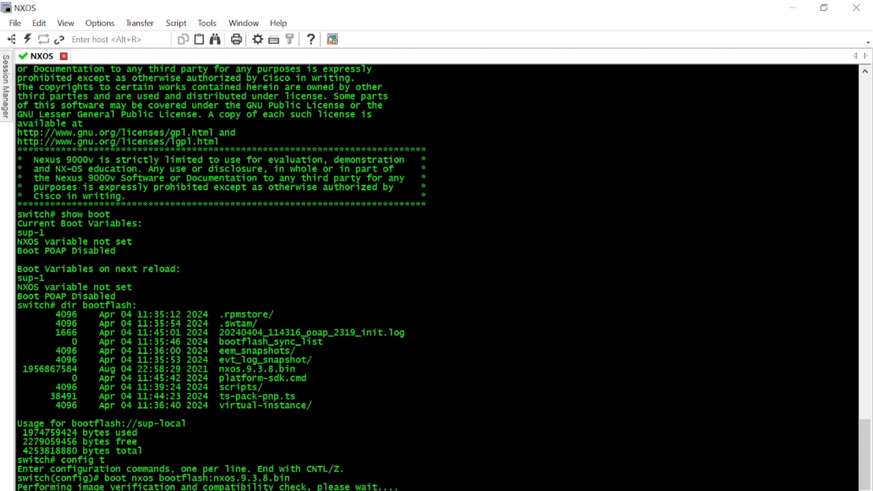
Step: Save with copy run start and confirm show boot lists bootflash:/nxos.9.3.8.bin
key(Return)
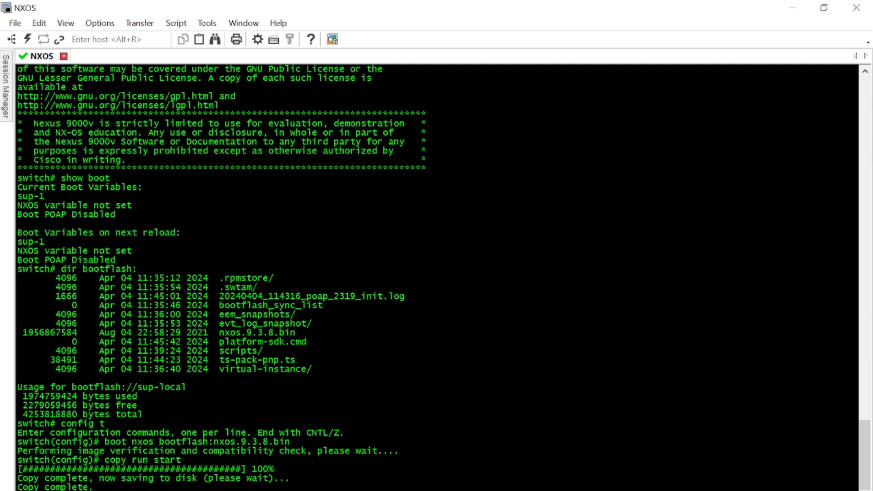
key(Return)
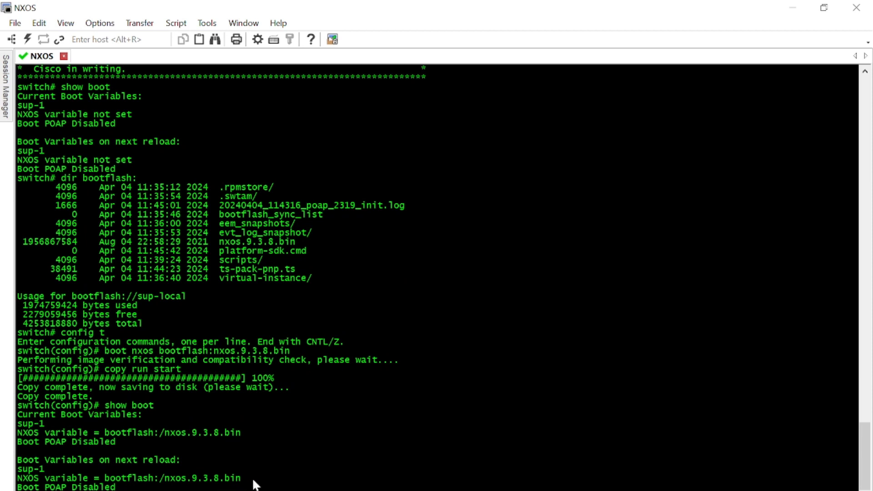
triple_click(64, 478)
click(507, 394)
Step: Run show version to confirm NXOS 9.3(8), then cancel the paged output
text(show version)
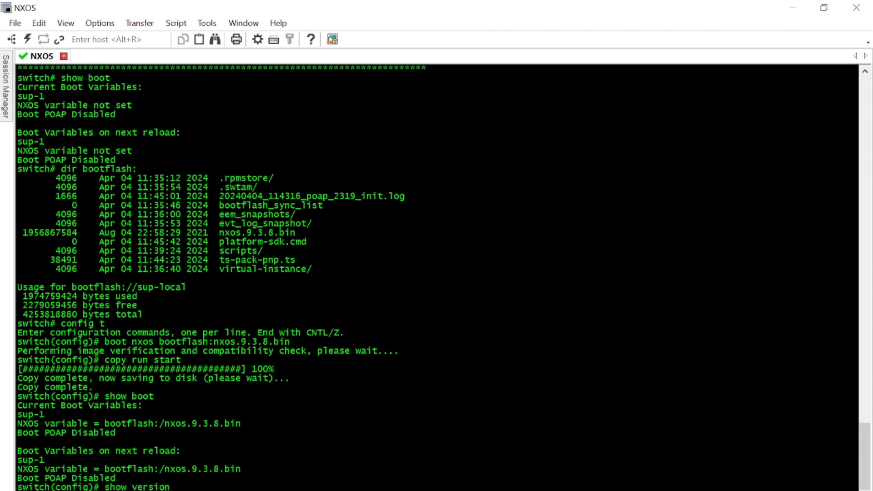
key(Return)
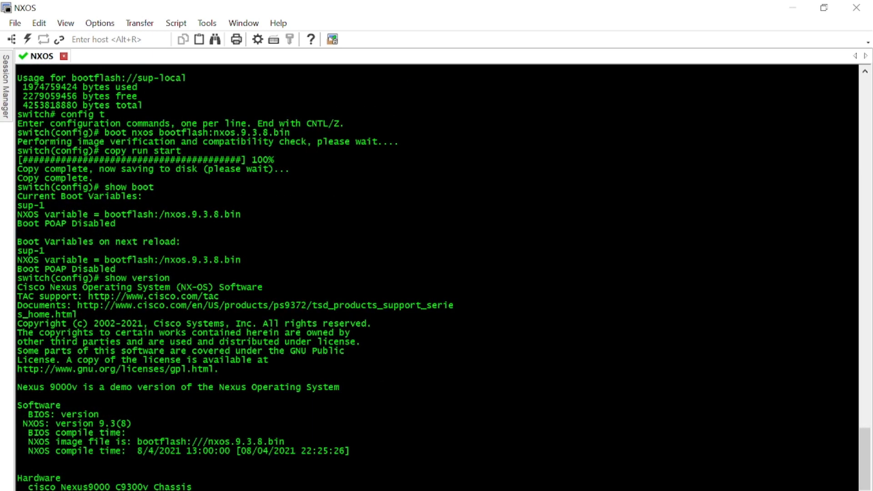
key(ctrl+c)
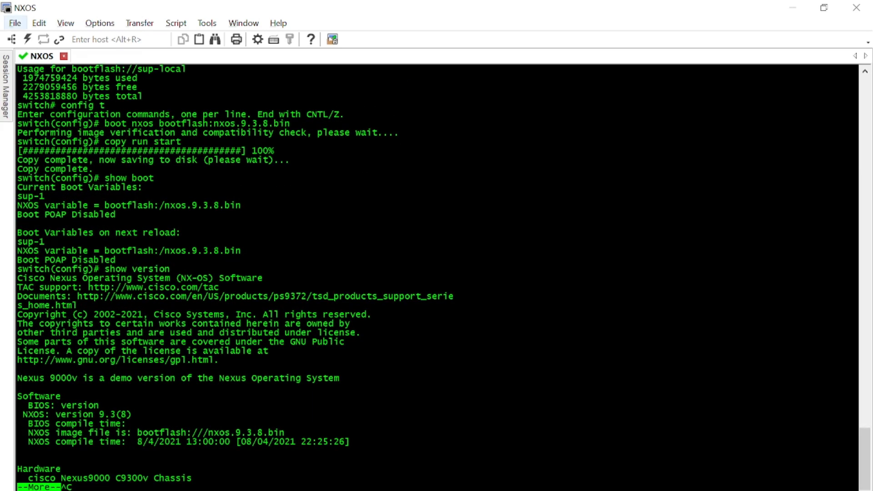